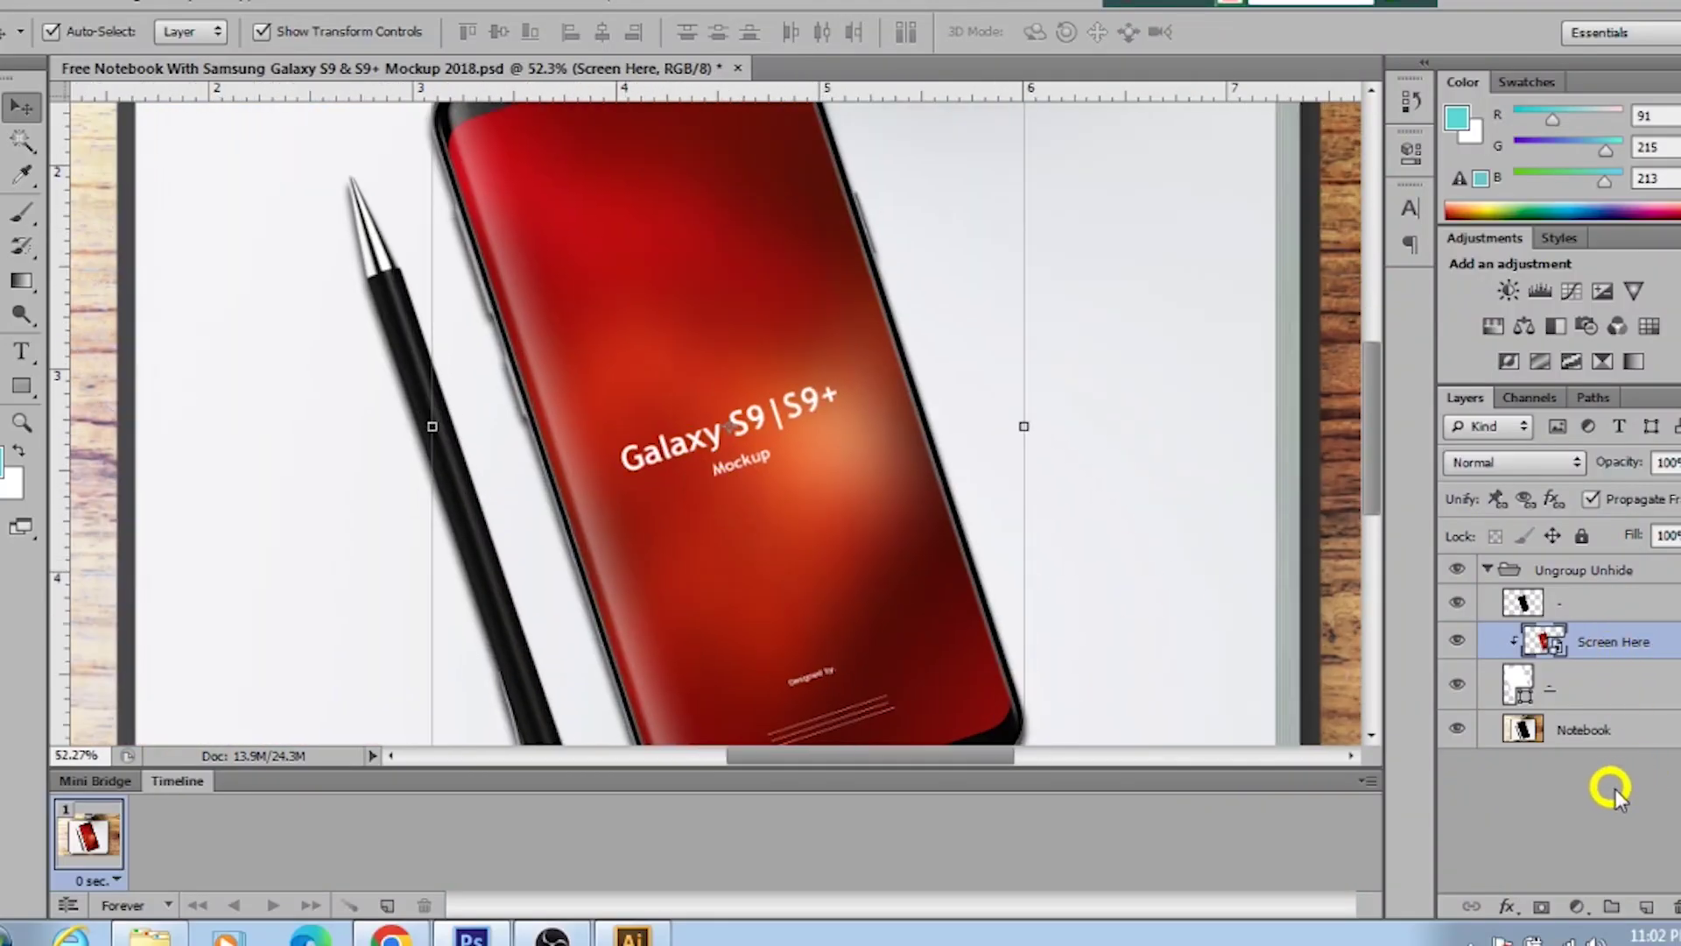
# Step: Toggle the notebook, desk and pen background layer off and on to inspect it
pyautogui.scroll(-2, 1053, 664)
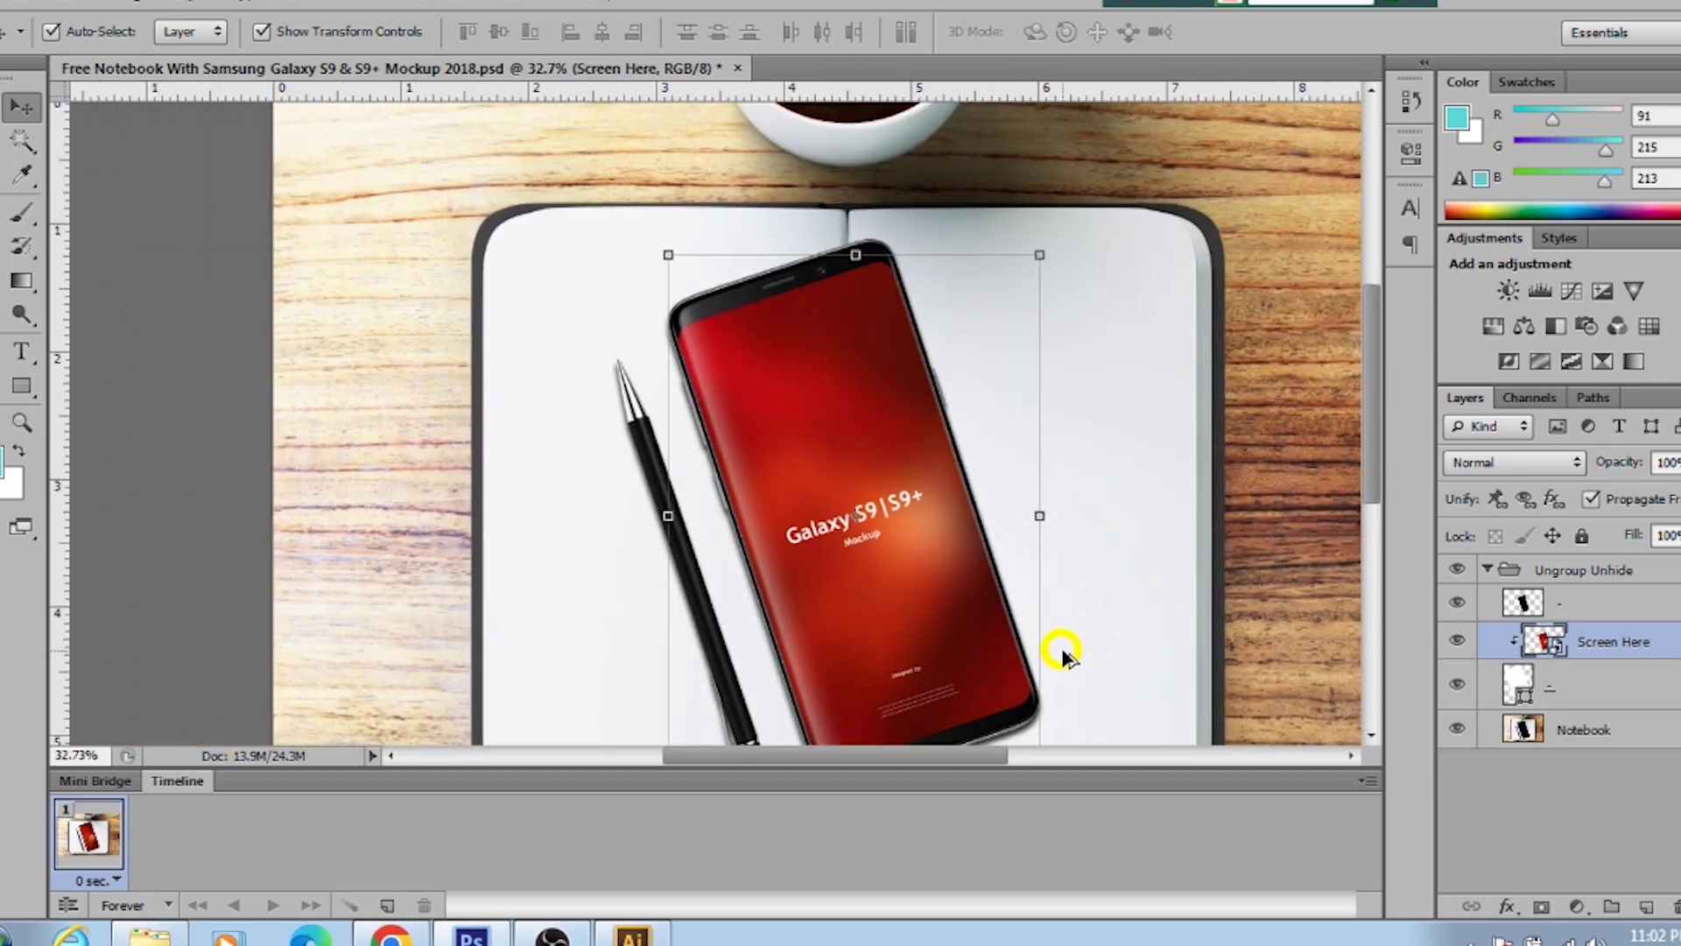
pyautogui.click(1457, 728)
pyautogui.click(1457, 729)
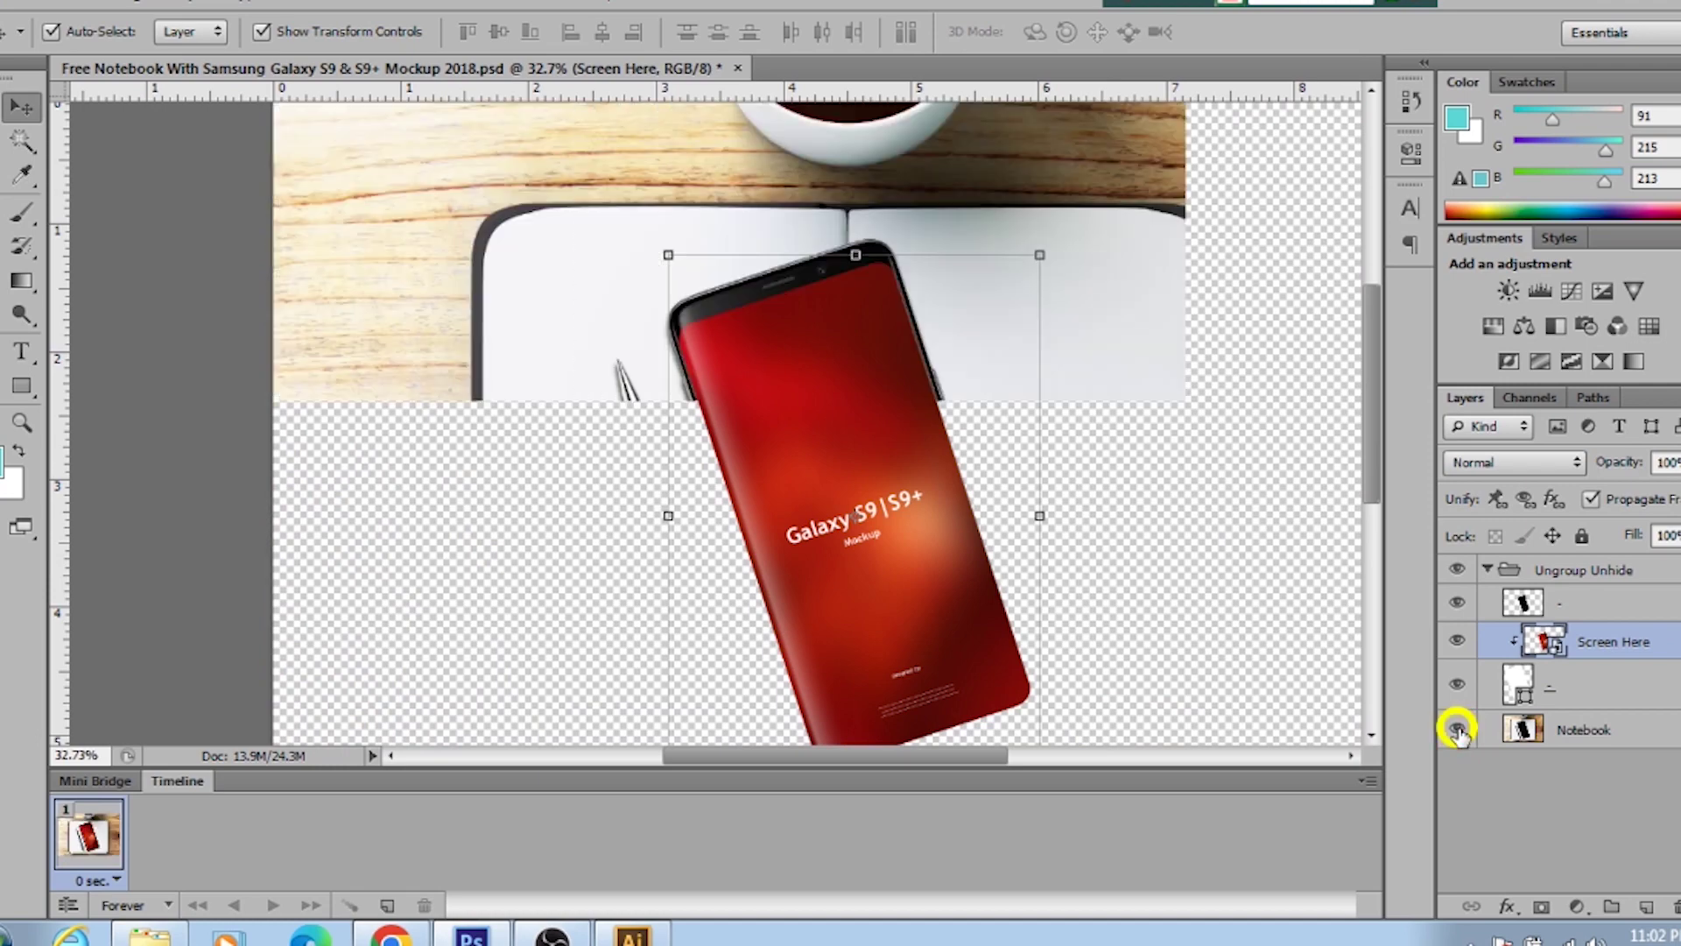
pyautogui.click(1457, 729)
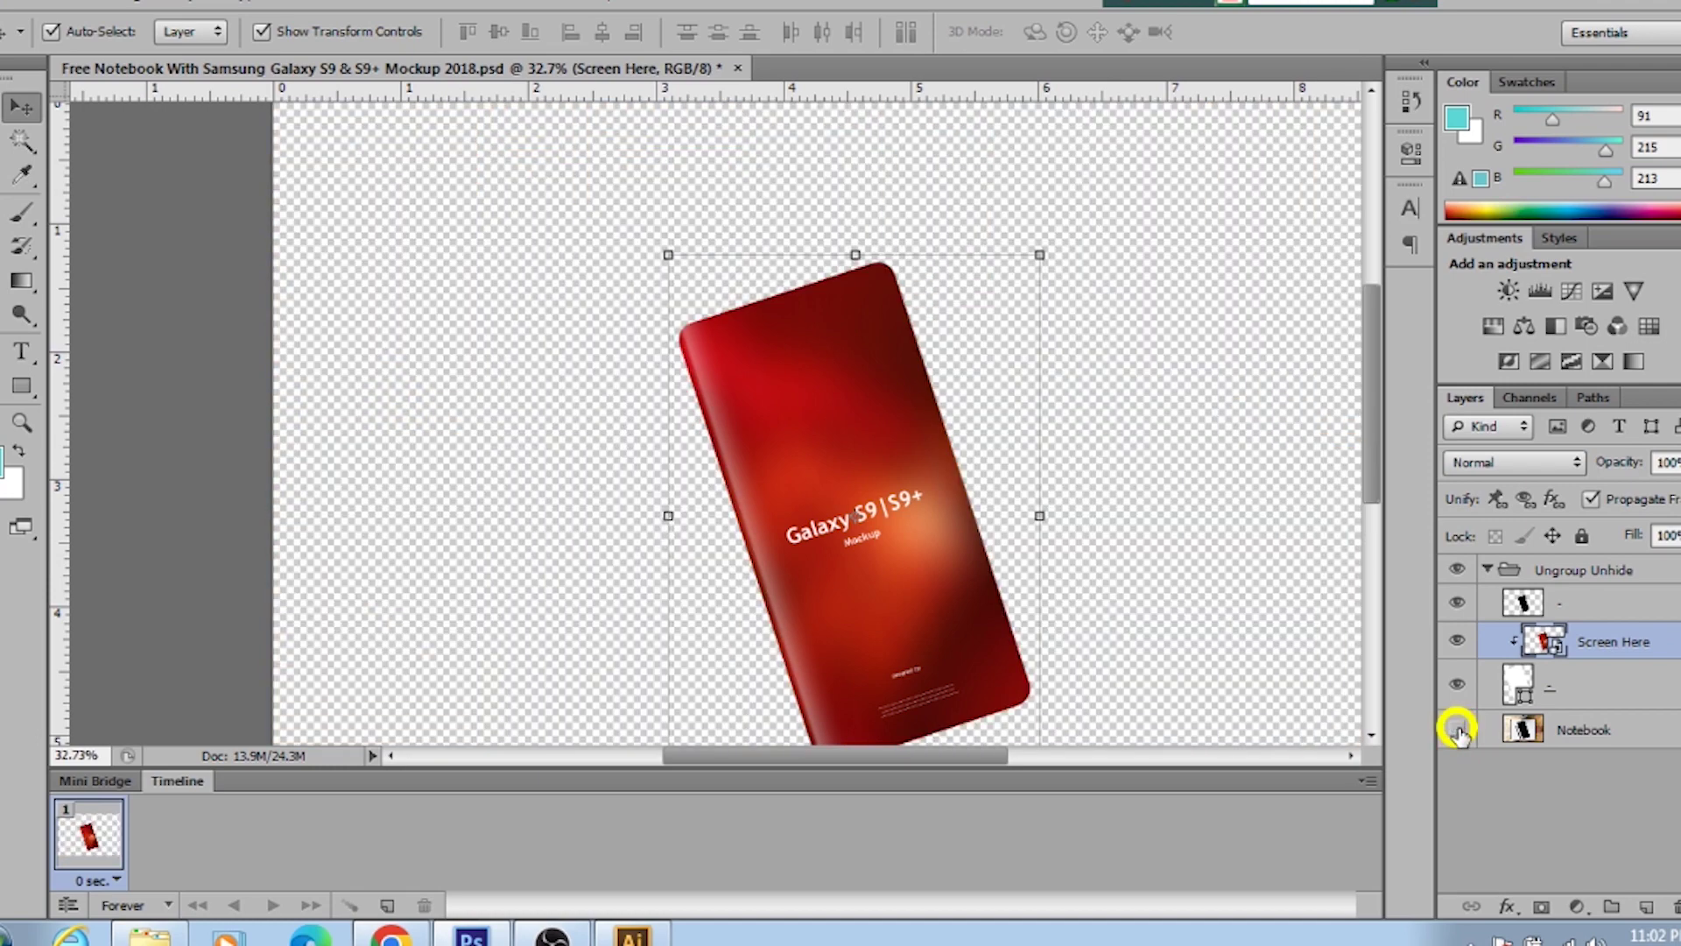
pyautogui.click(1457, 728)
pyautogui.click(1457, 729)
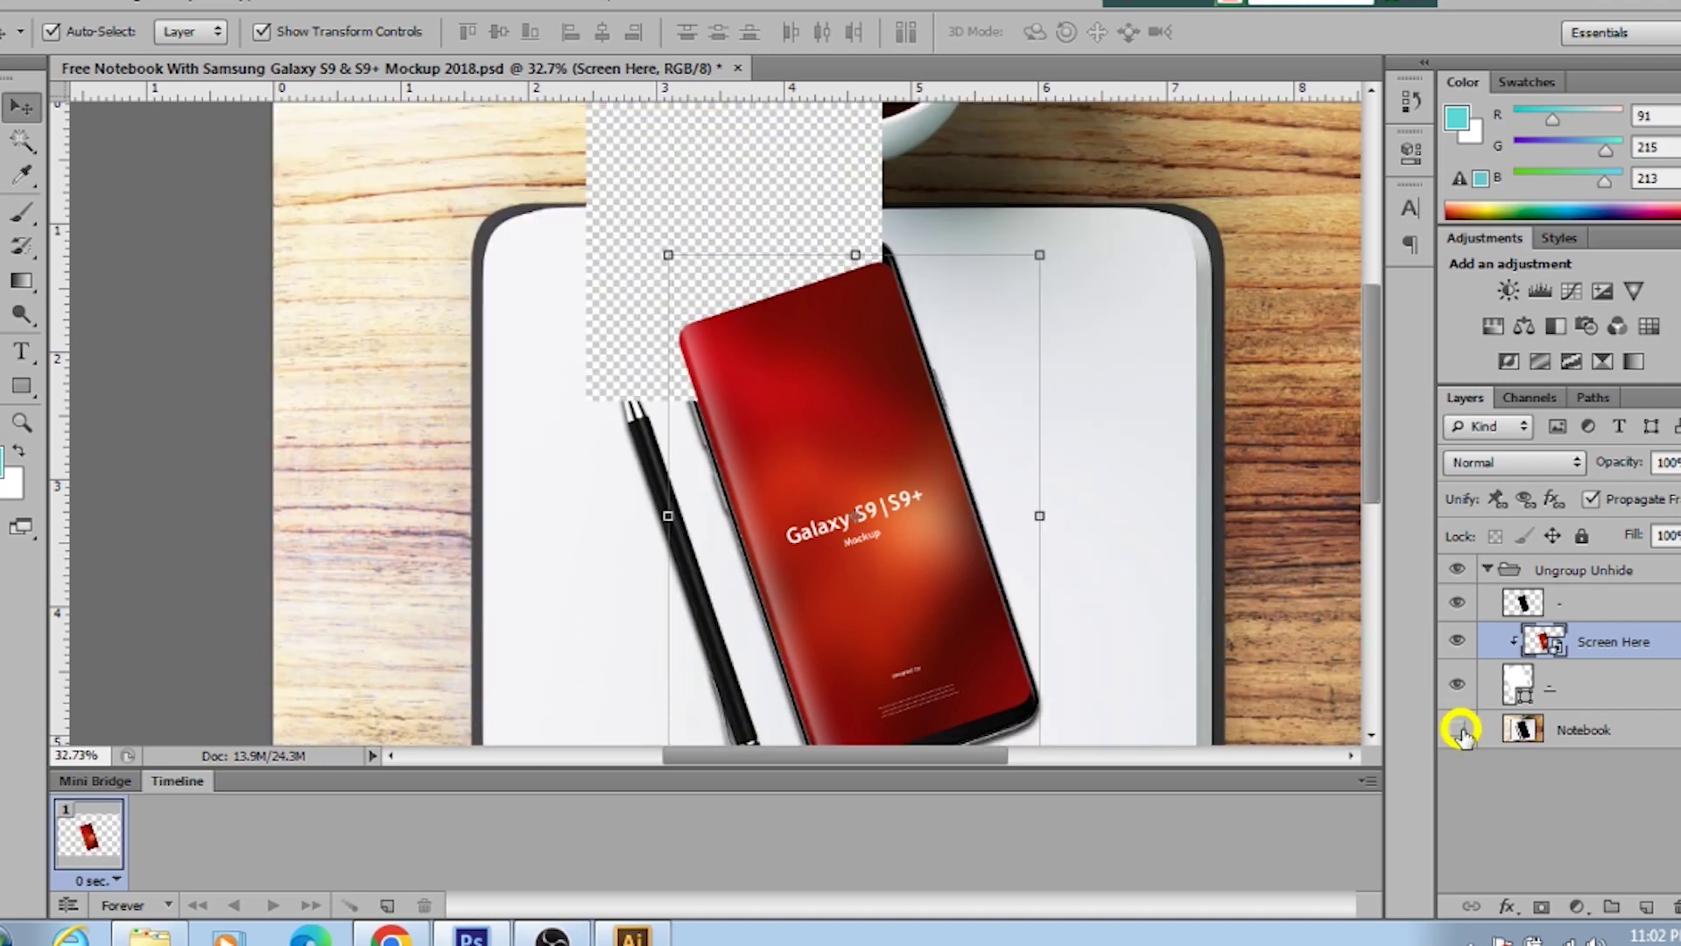
pyautogui.scroll(-1, 1305, 630)
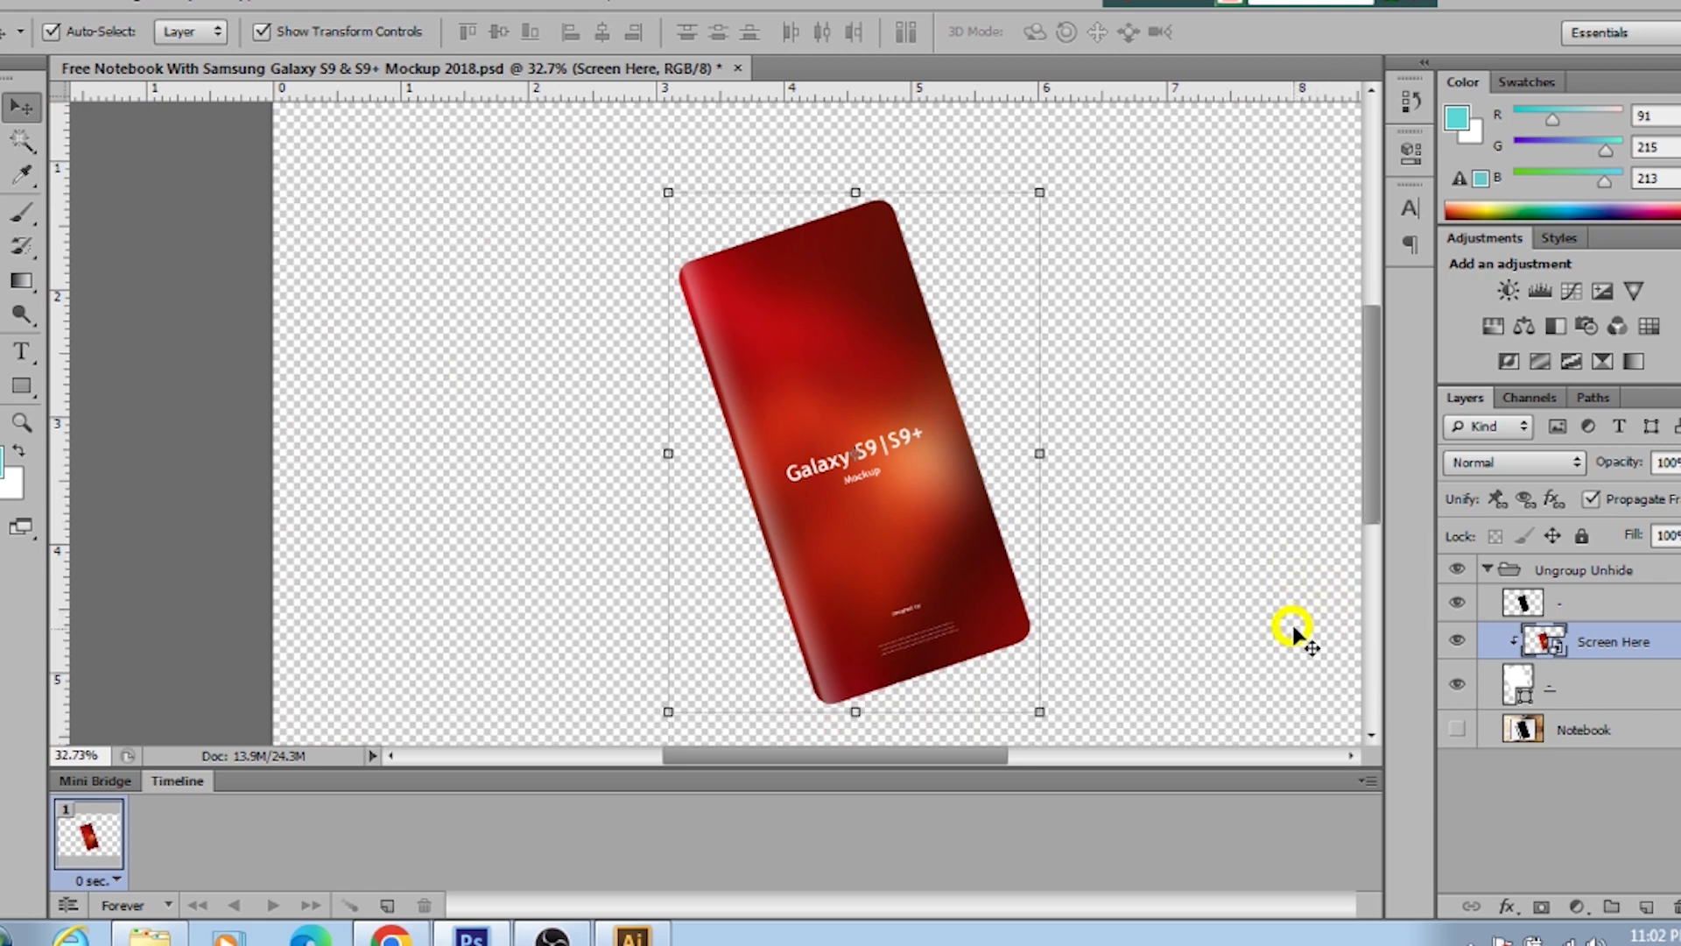
pyautogui.scroll(-1, 1331, 657)
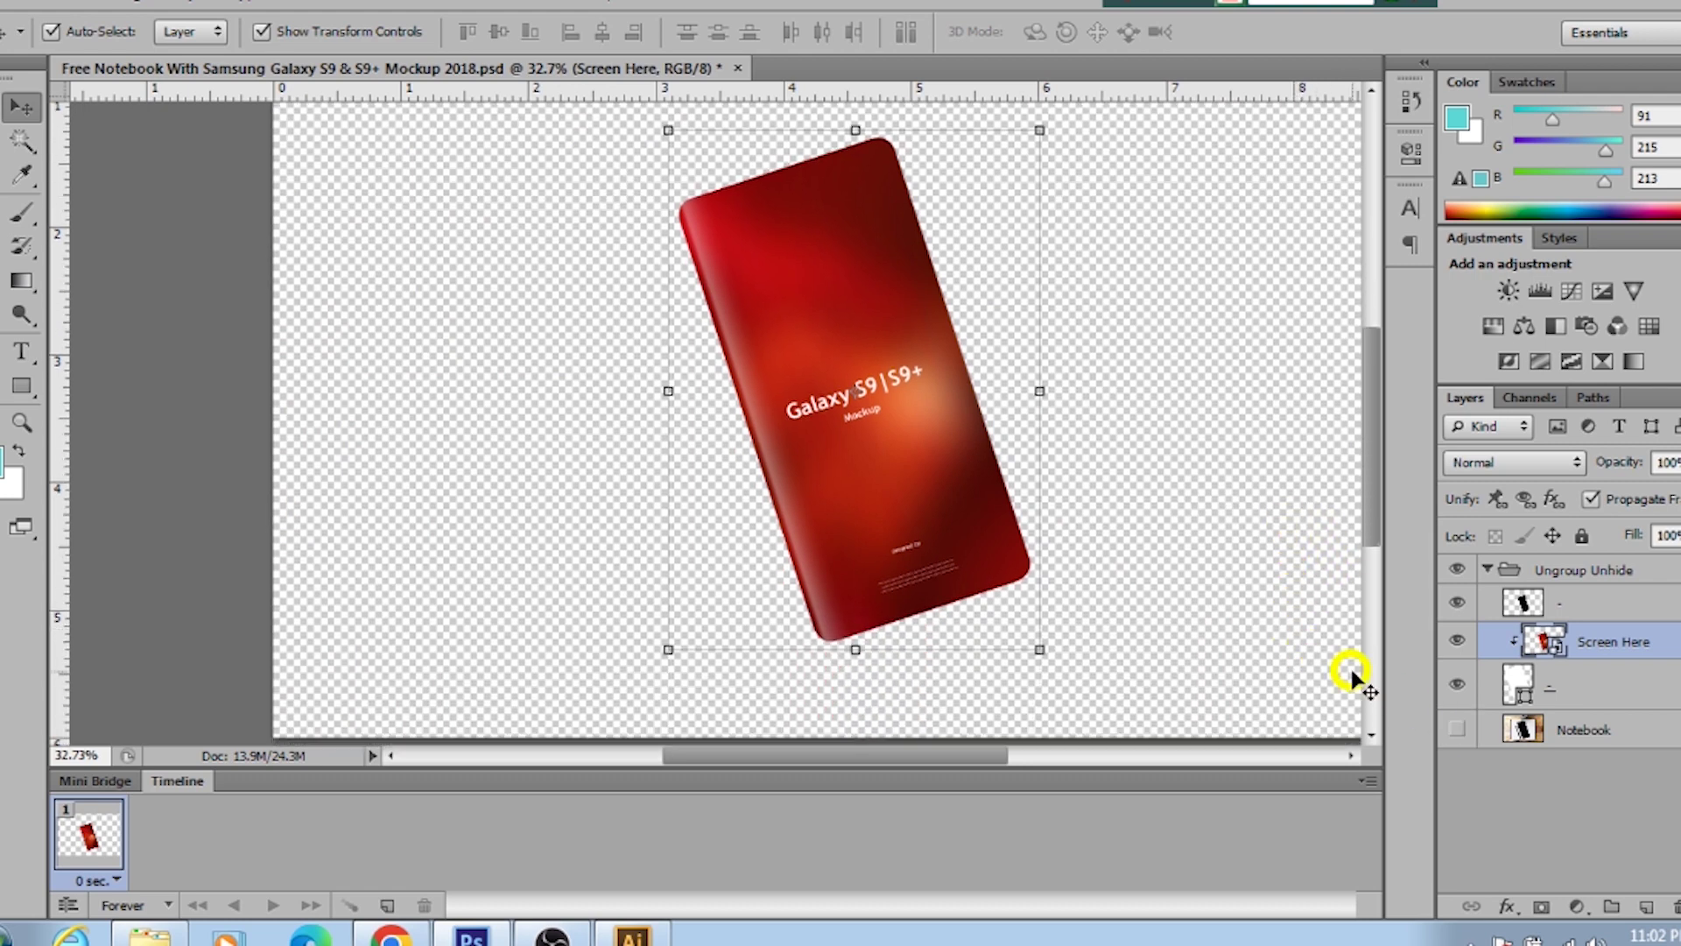
pyautogui.click(1448, 727)
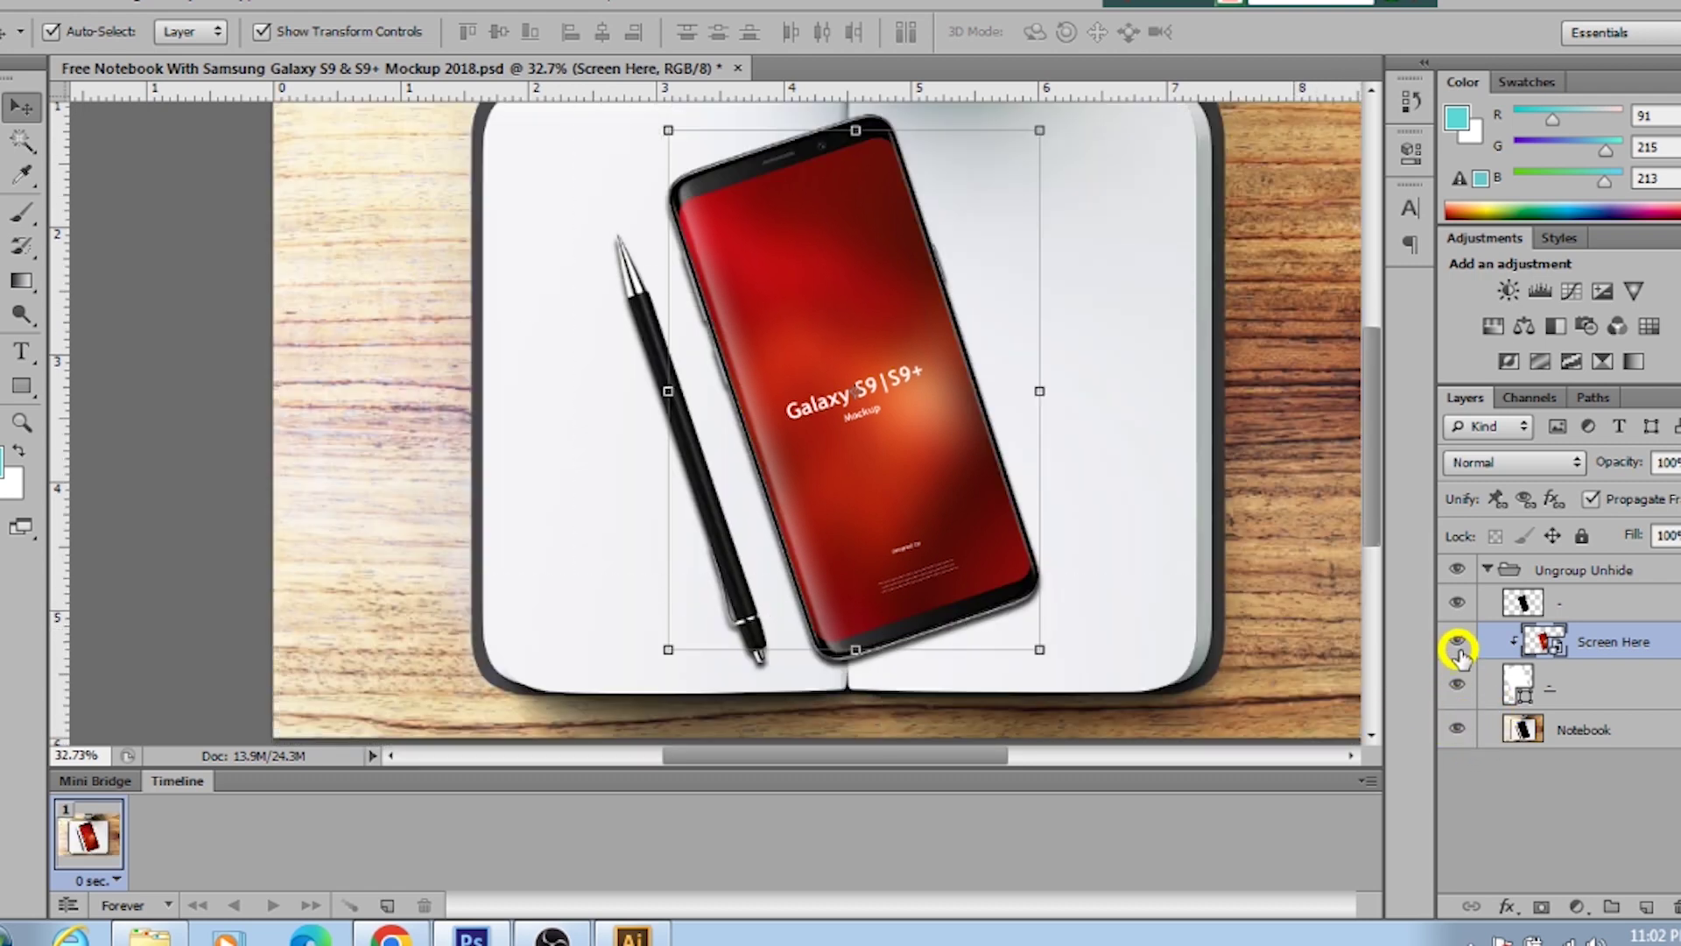
# Step: Hide and reshow the red screen image, then select the Screen Here layer
pyautogui.click(1457, 643)
pyautogui.scroll(1, 1103, 593)
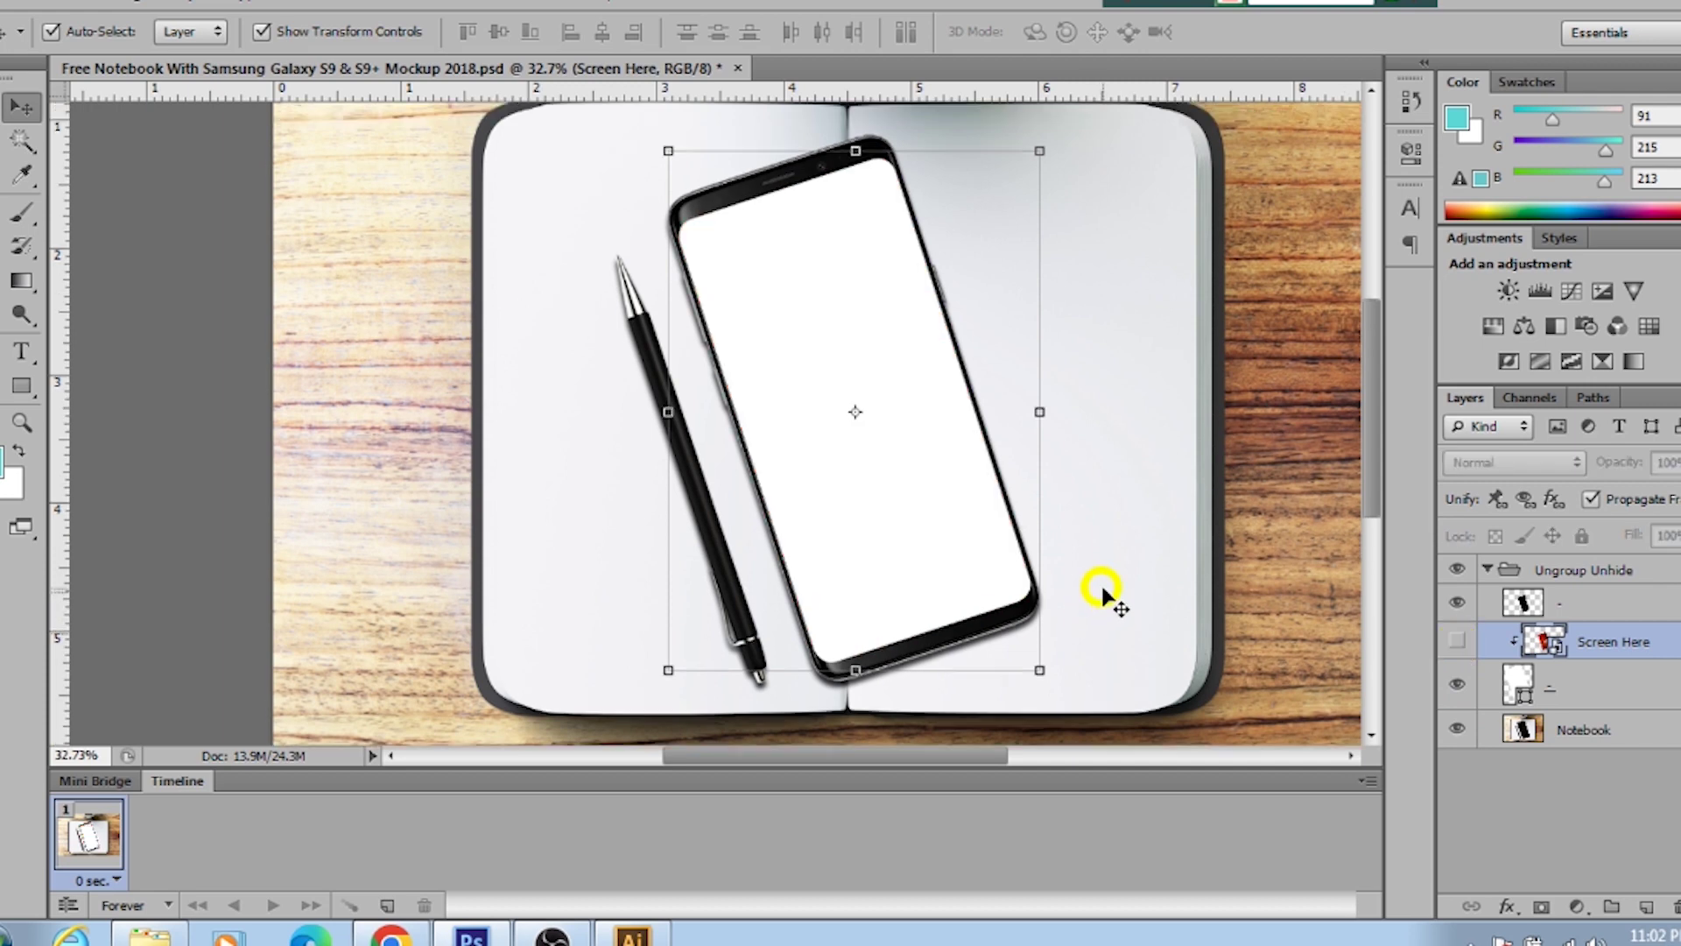
pyautogui.scroll(1, 1103, 593)
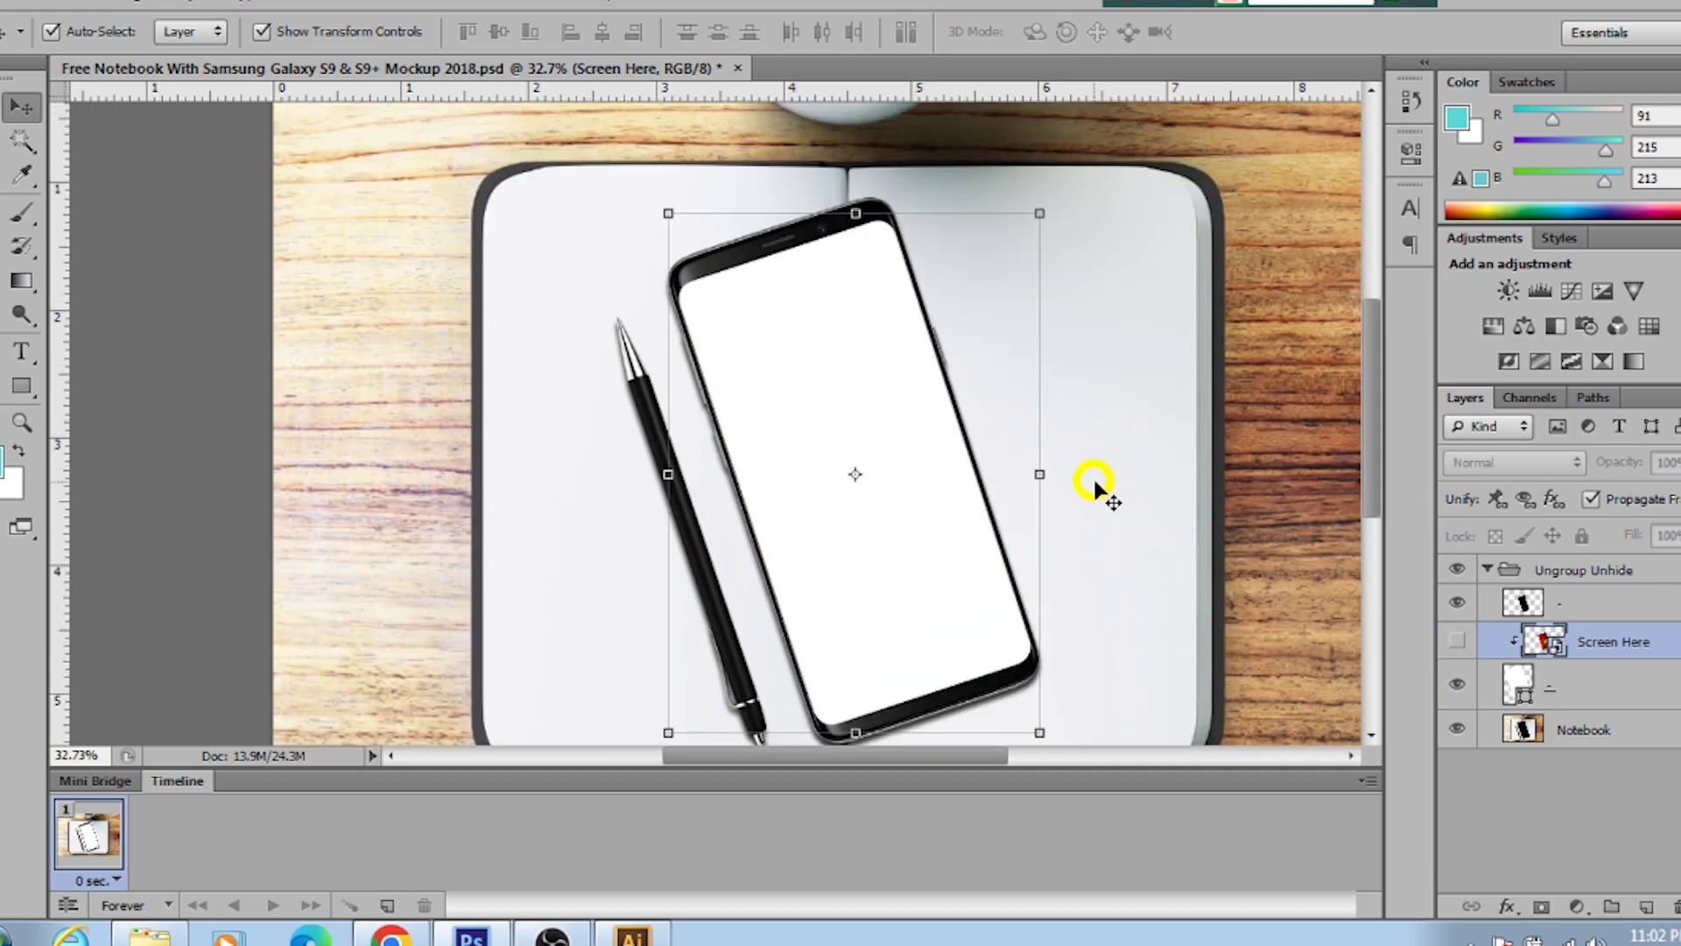
pyautogui.scroll(-1, 1112, 477)
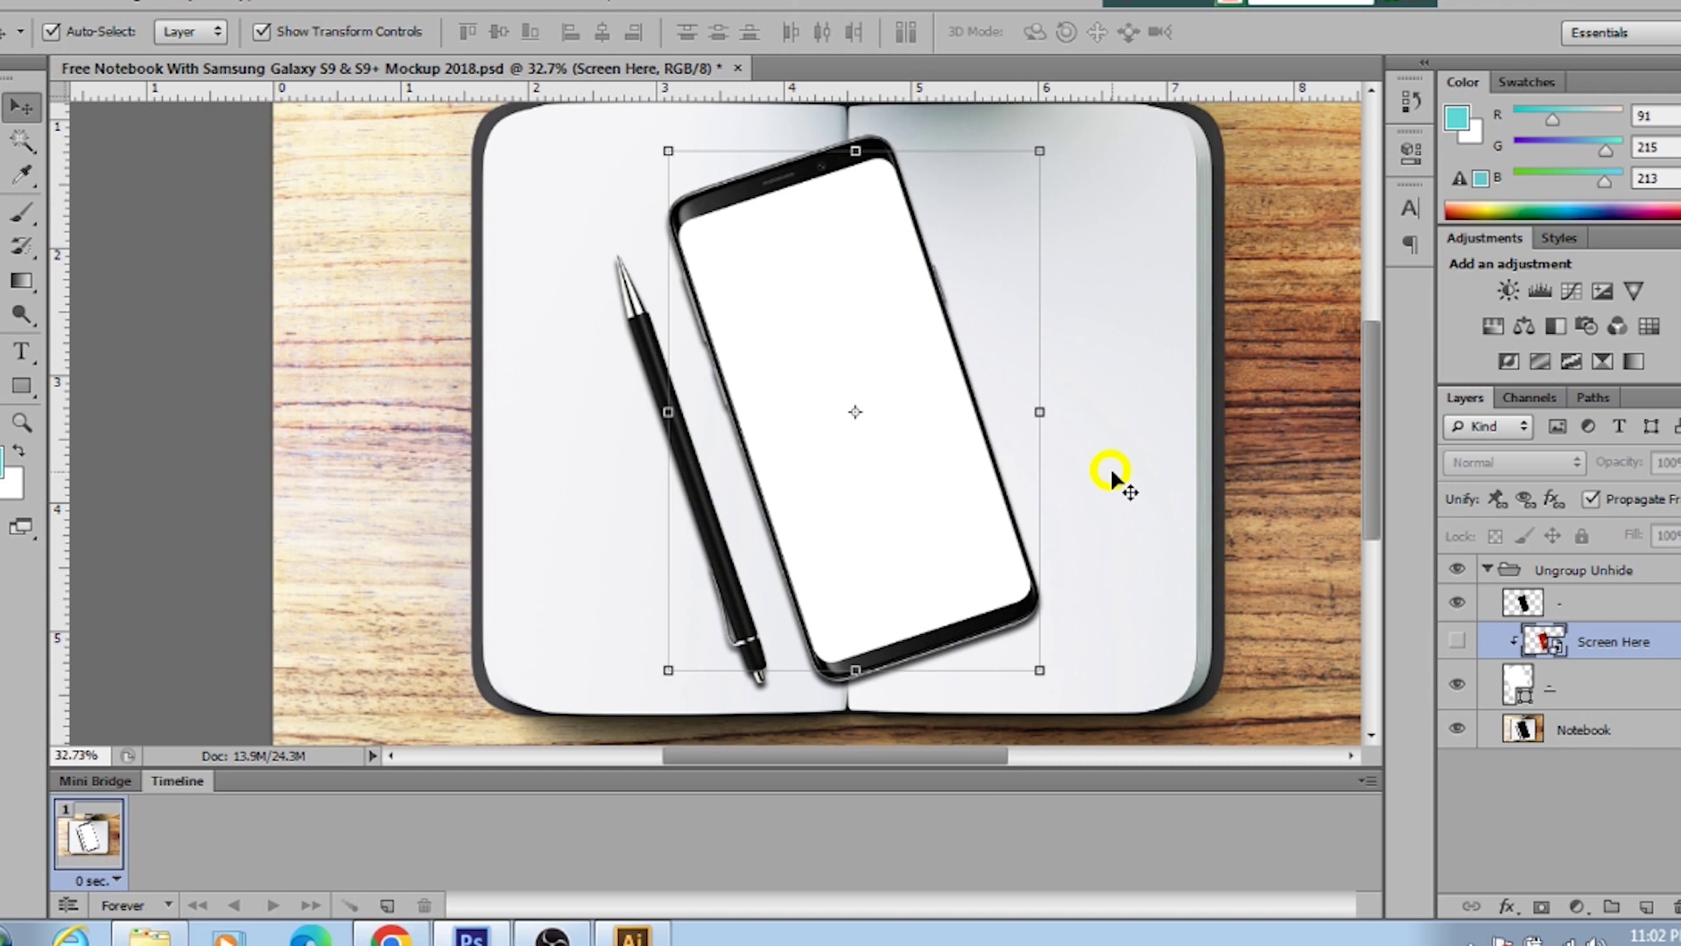
pyautogui.click(1456, 642)
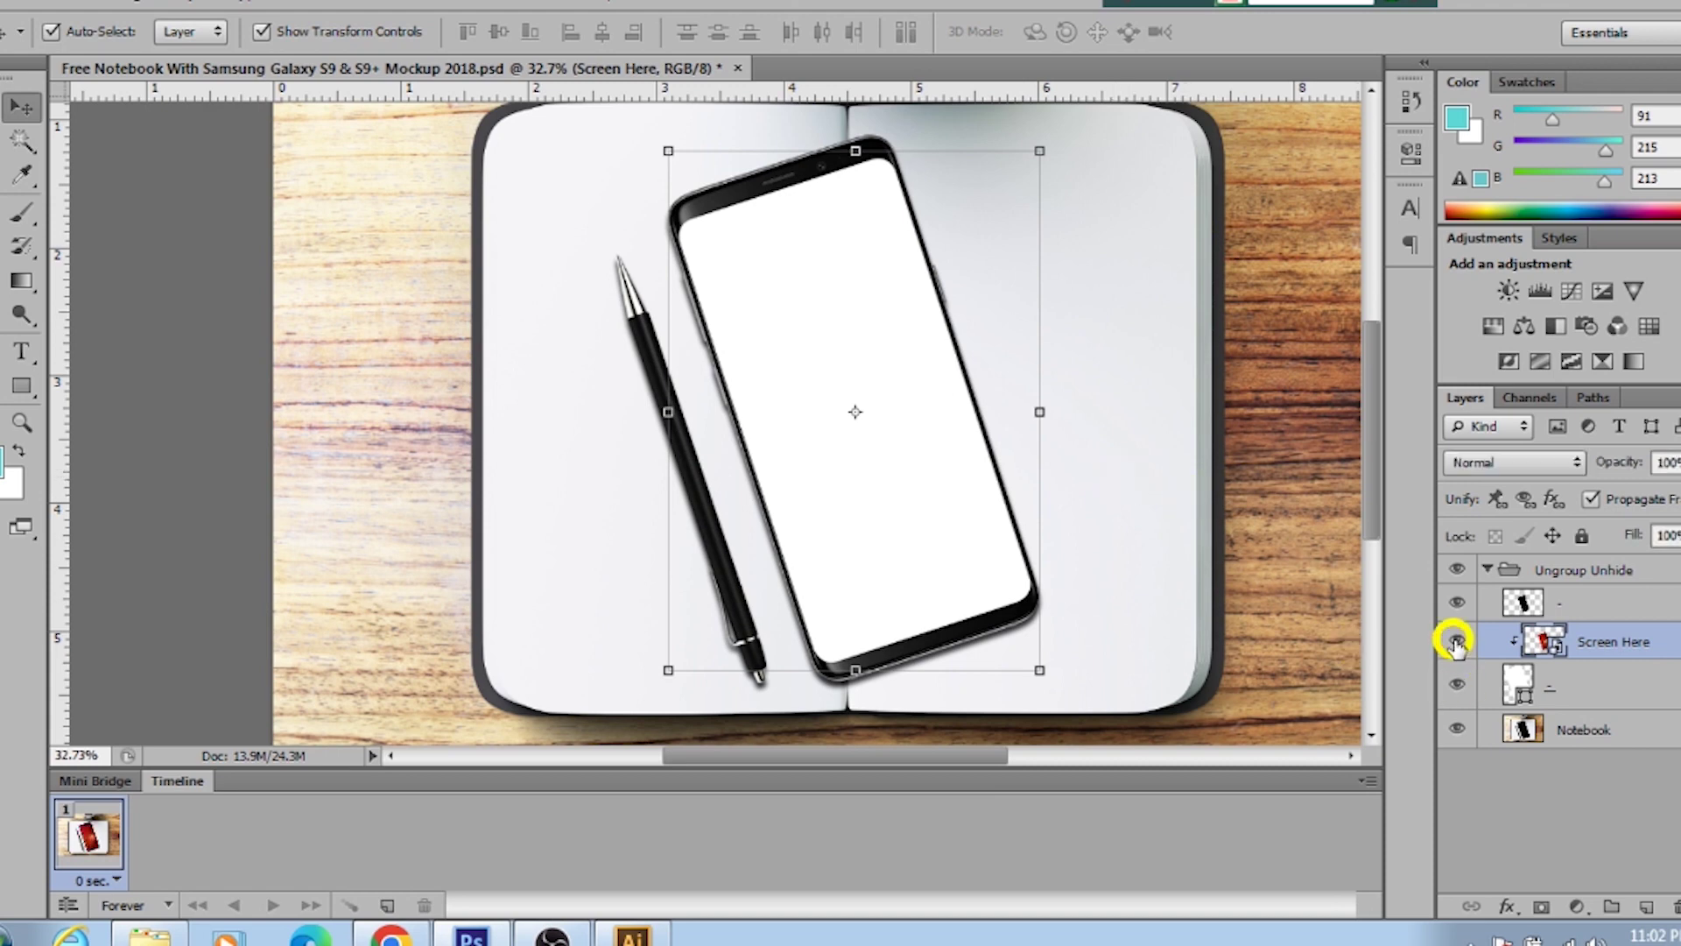
pyautogui.click(1608, 600)
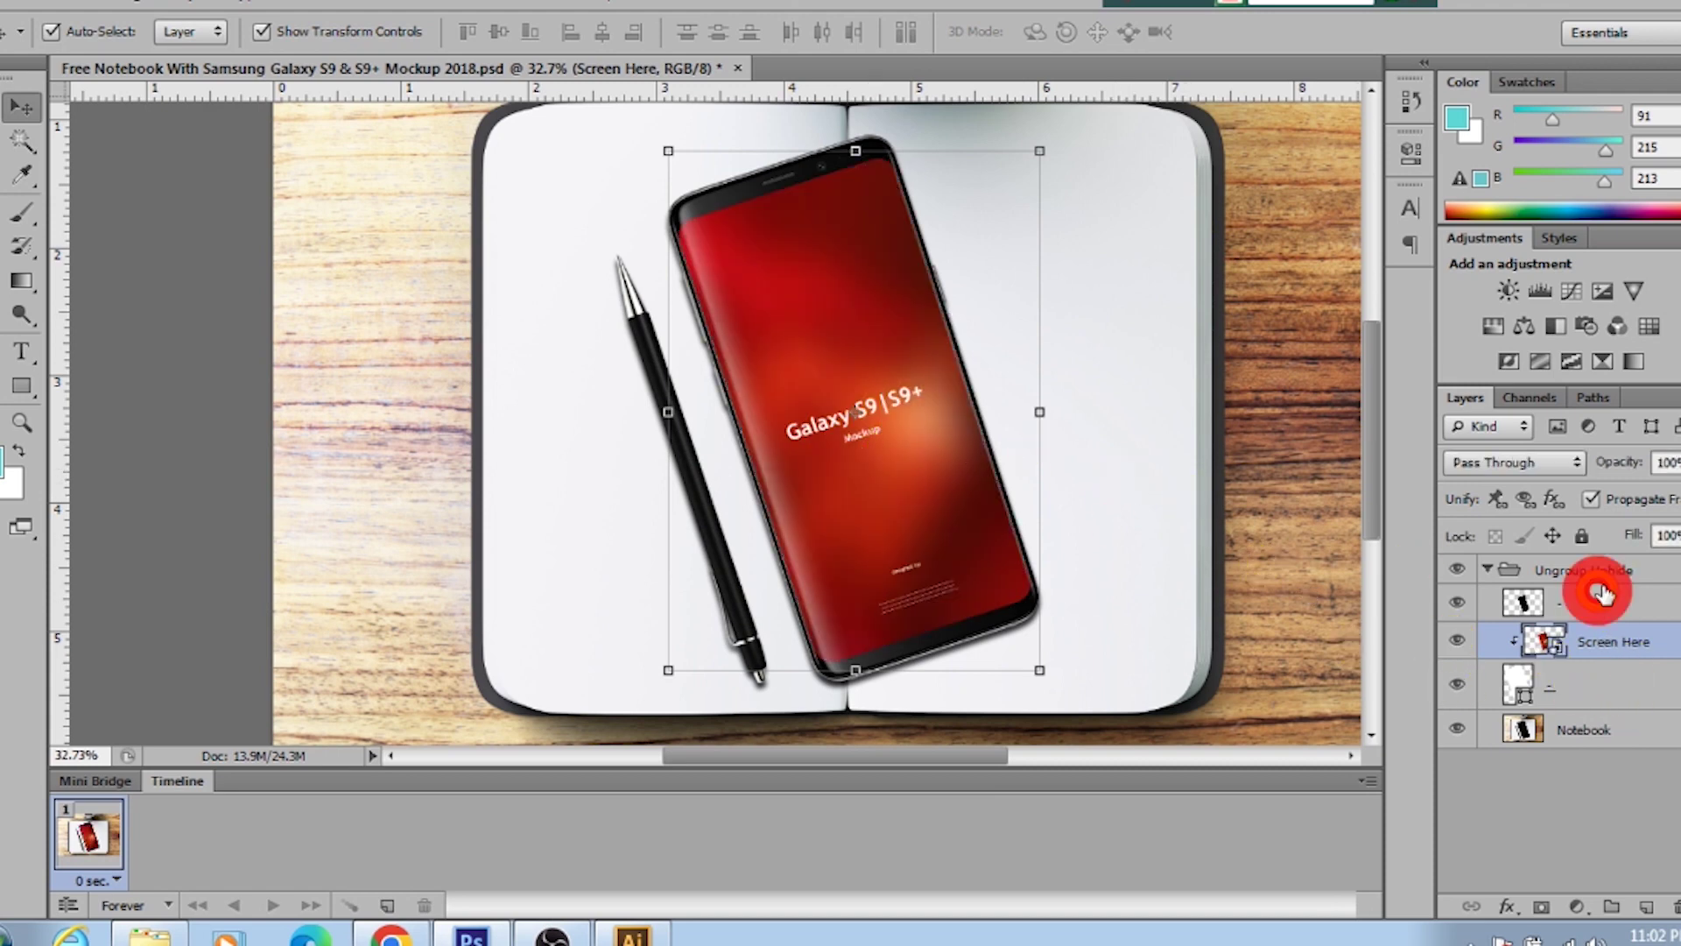
pyautogui.click(1599, 642)
pyautogui.click(1588, 681)
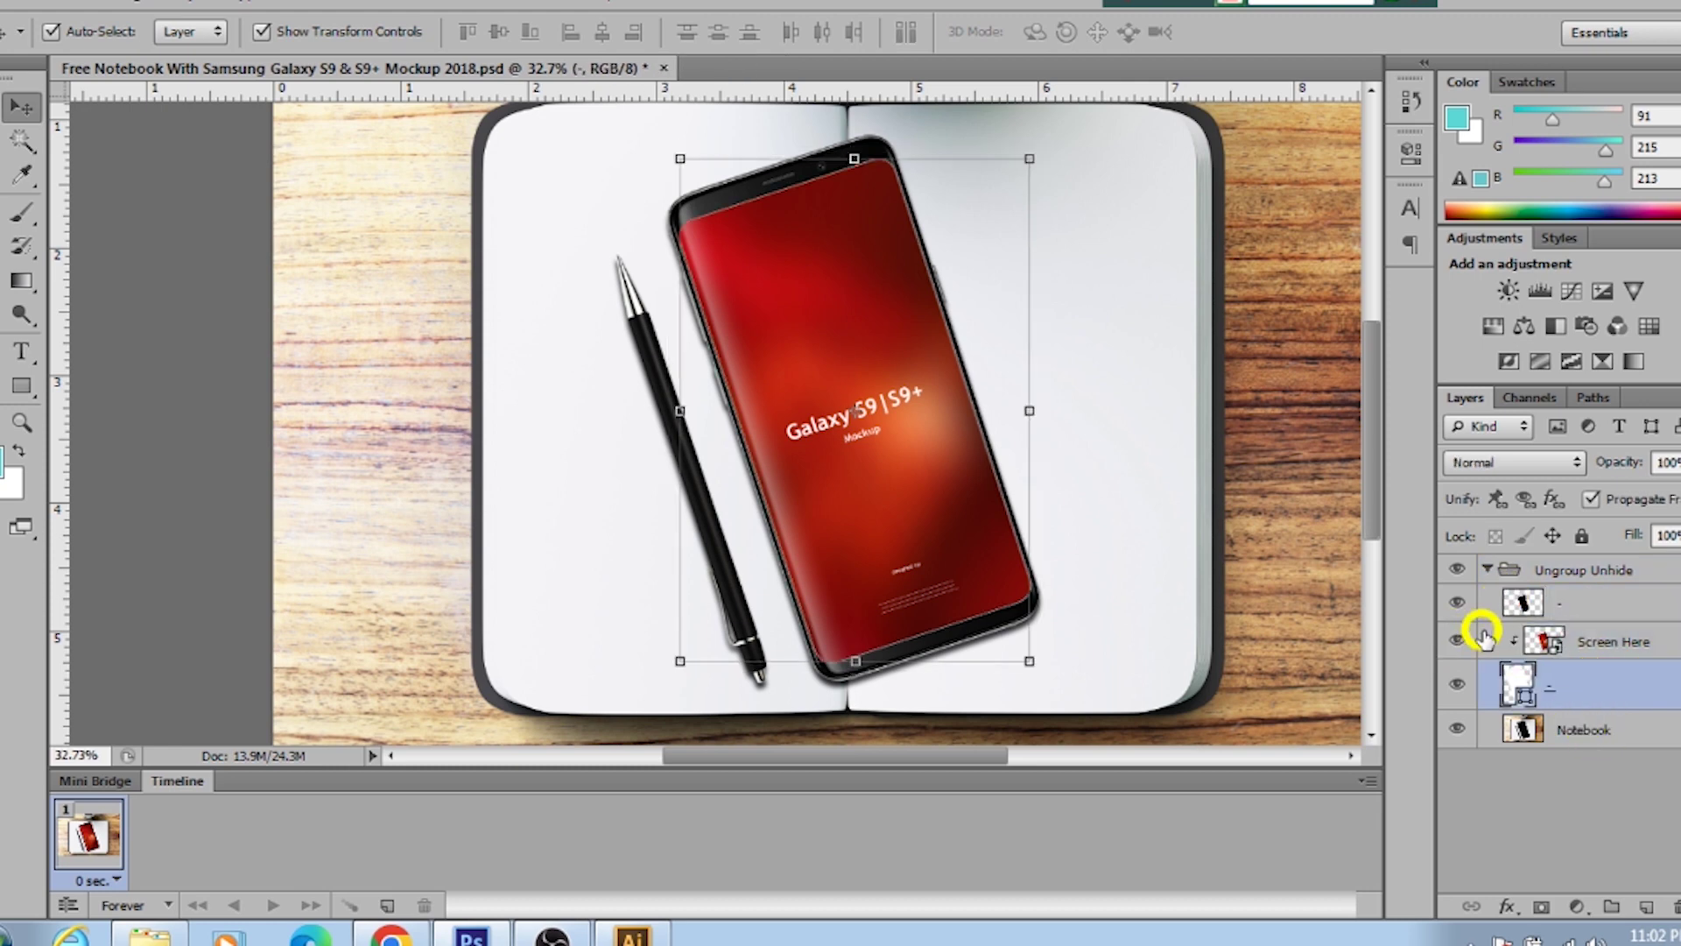
pyautogui.click(1592, 643)
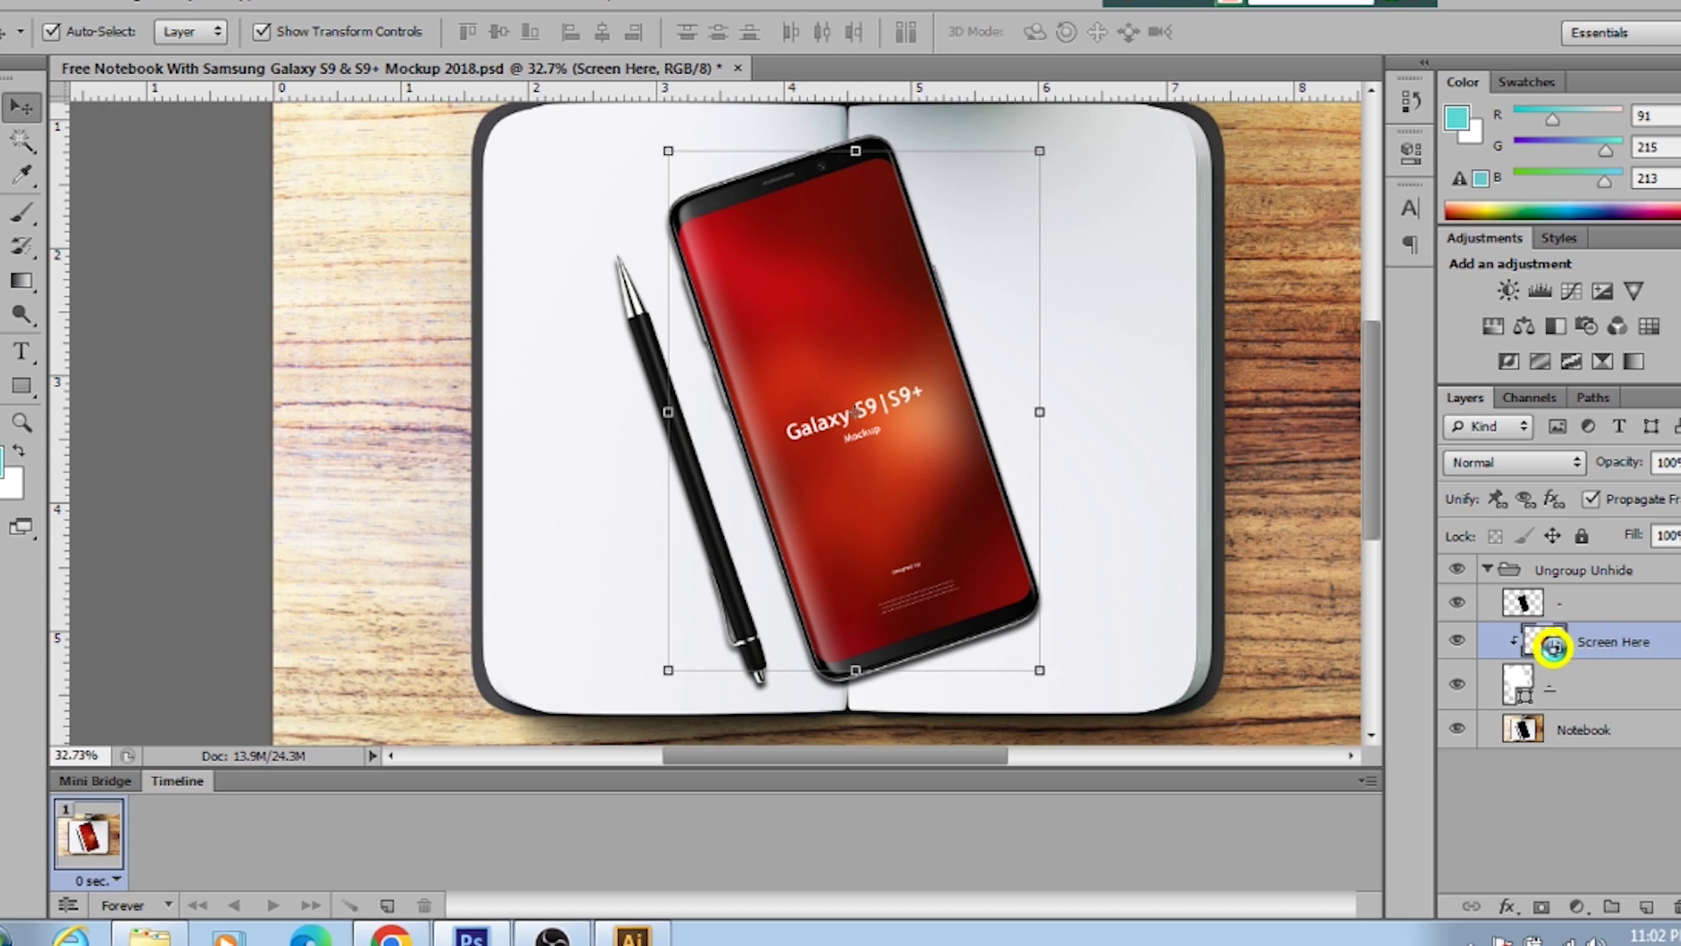
# Step: Open the Screen Here smart object as Layer 21.psb, dismissing three warnings, and zoom to view it
pyautogui.doubleClick(1553, 646)
pyautogui.click(937, 401)
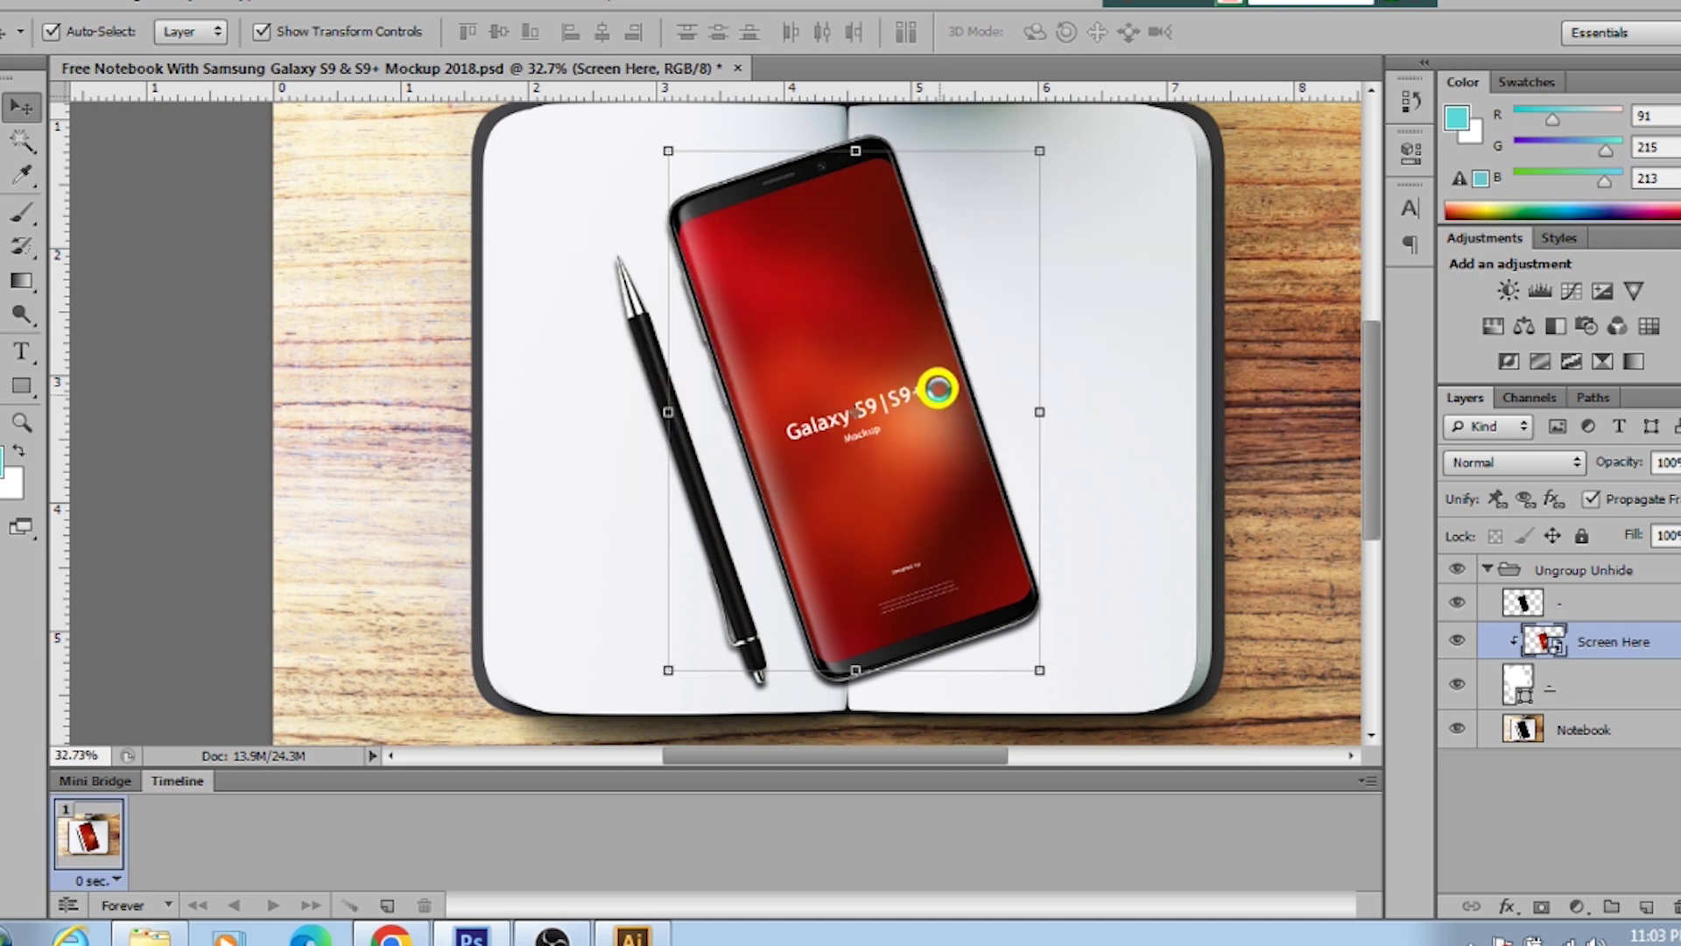
pyautogui.click(771, 346)
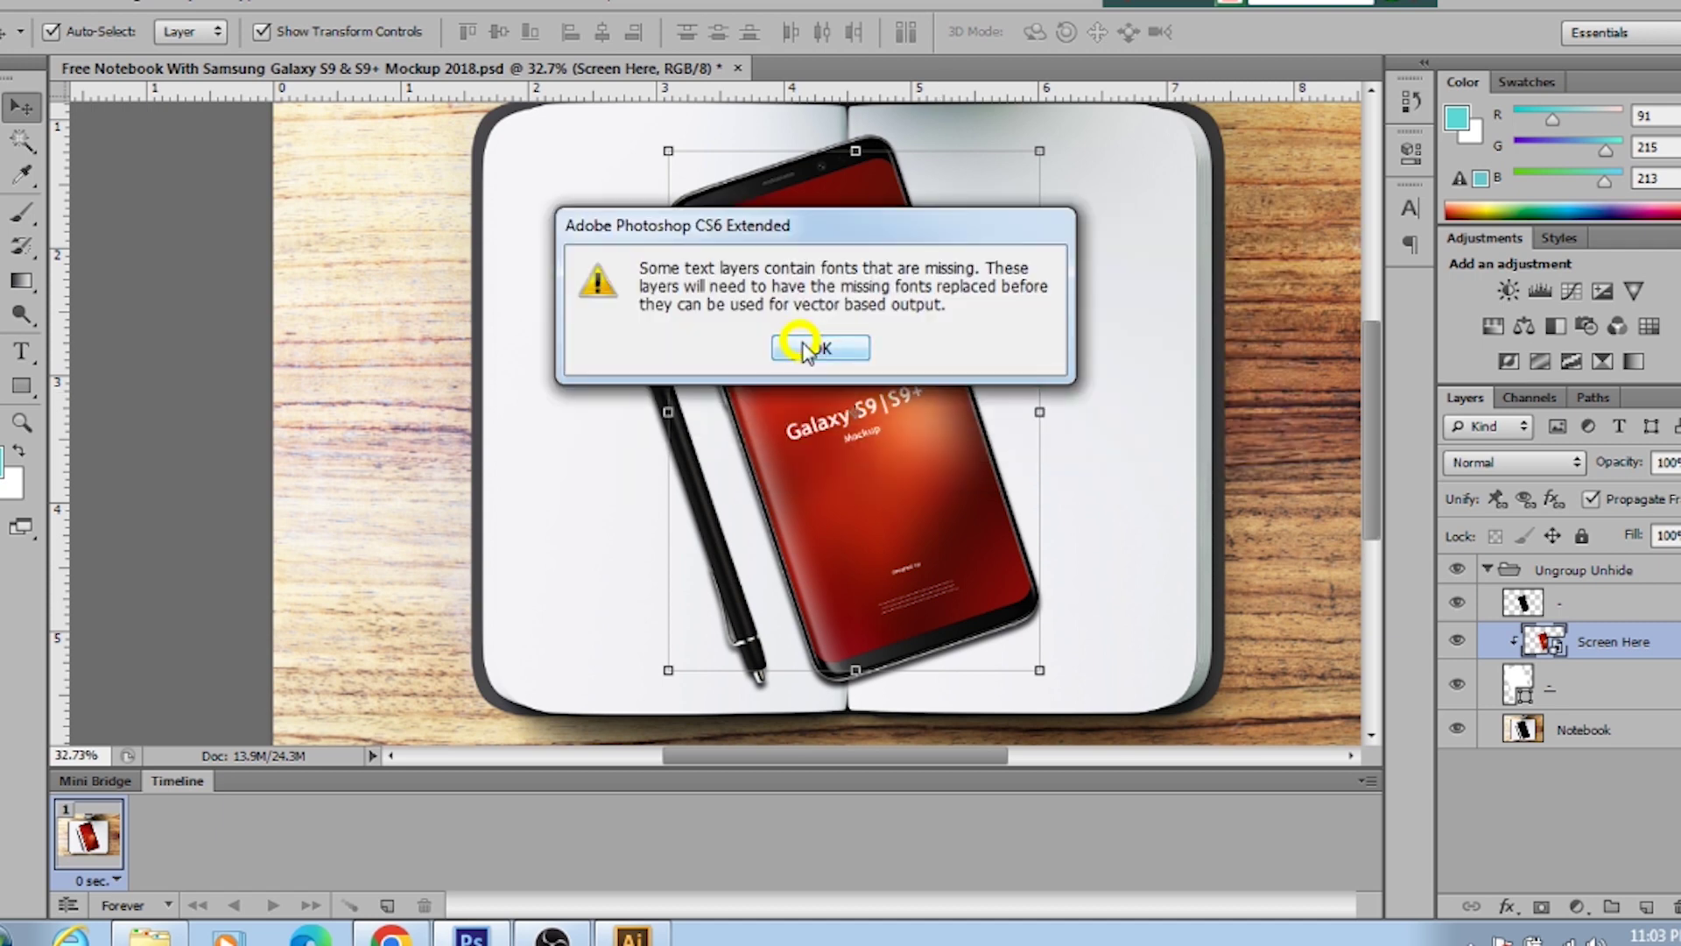
pyautogui.click(827, 347)
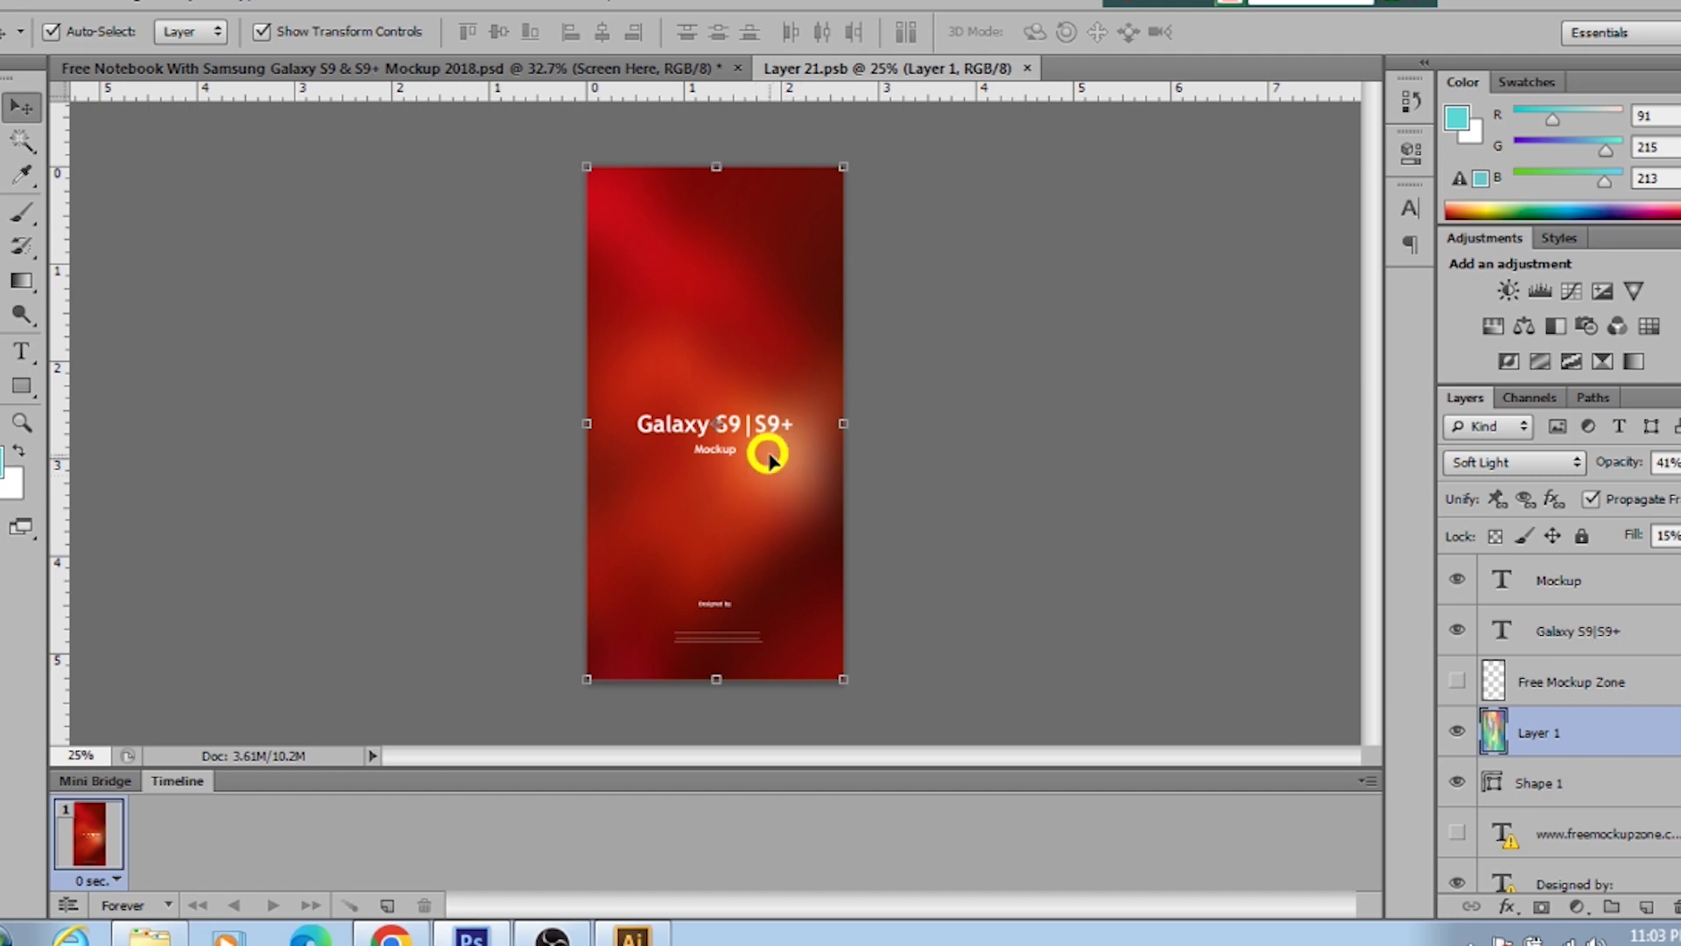
pyautogui.scroll(1, 769, 455)
pyautogui.scroll(1, 771, 456)
pyautogui.scroll(3, 774, 455)
pyautogui.scroll(1, 780, 458)
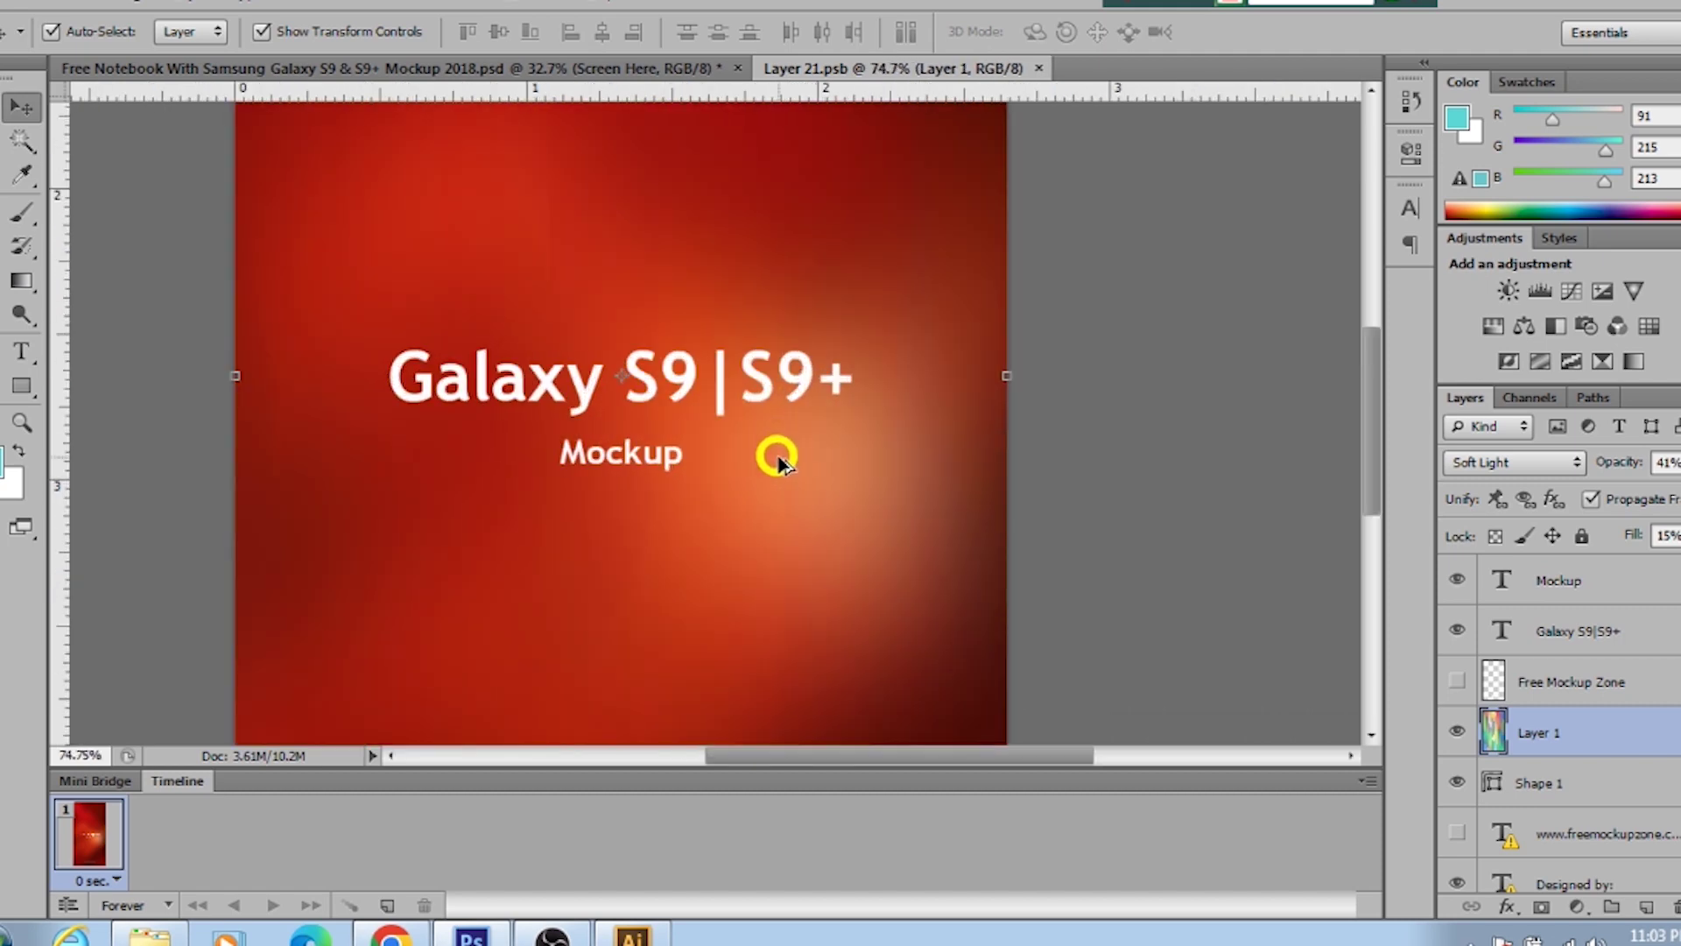
pyautogui.scroll(-1, 778, 457)
pyautogui.scroll(-2, 776, 454)
pyautogui.scroll(-1, 777, 452)
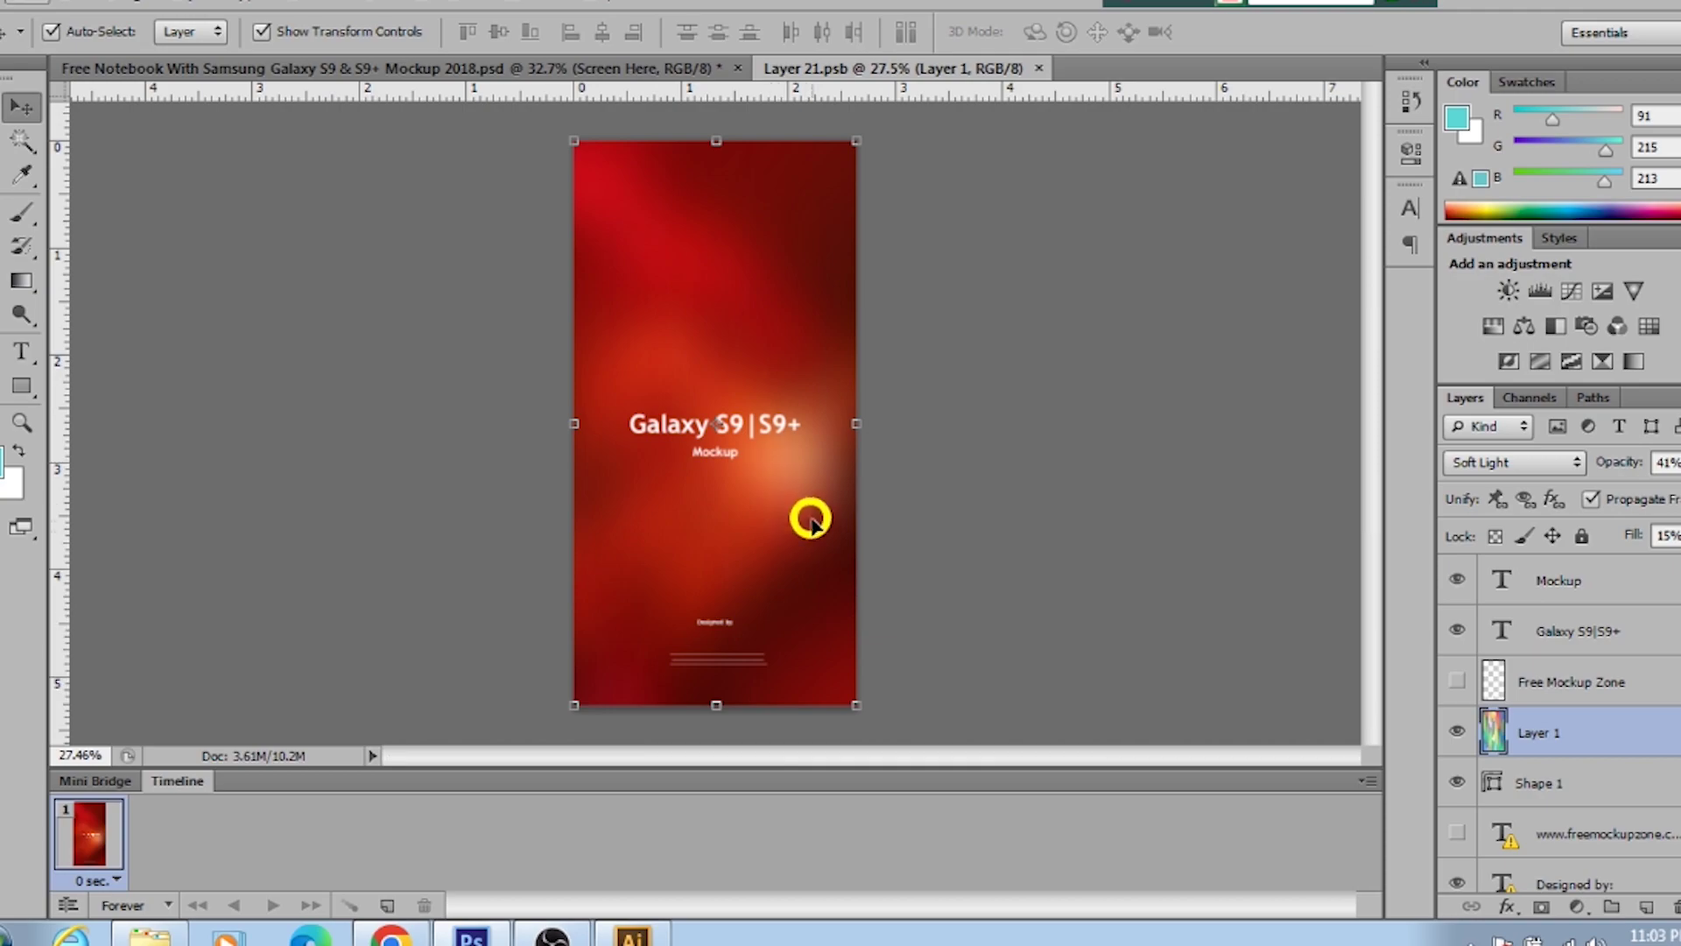
# Step: Search Google Images for 'smart phone design'
pyautogui.click(411, 937)
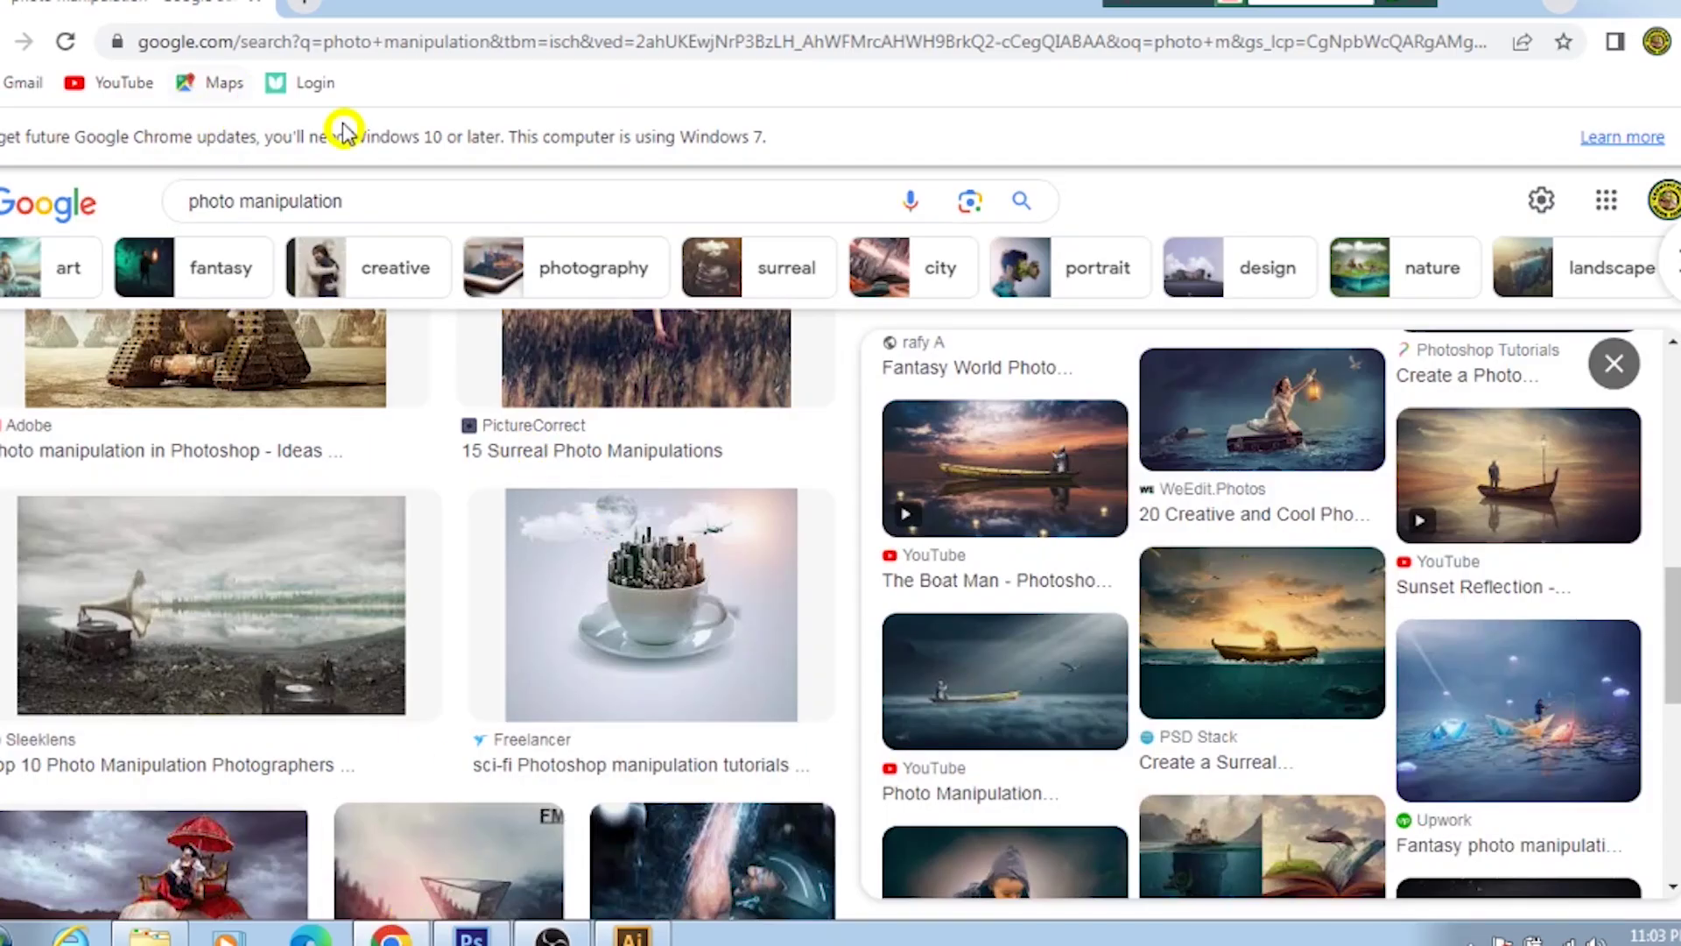
pyautogui.tripleClick(396, 202)
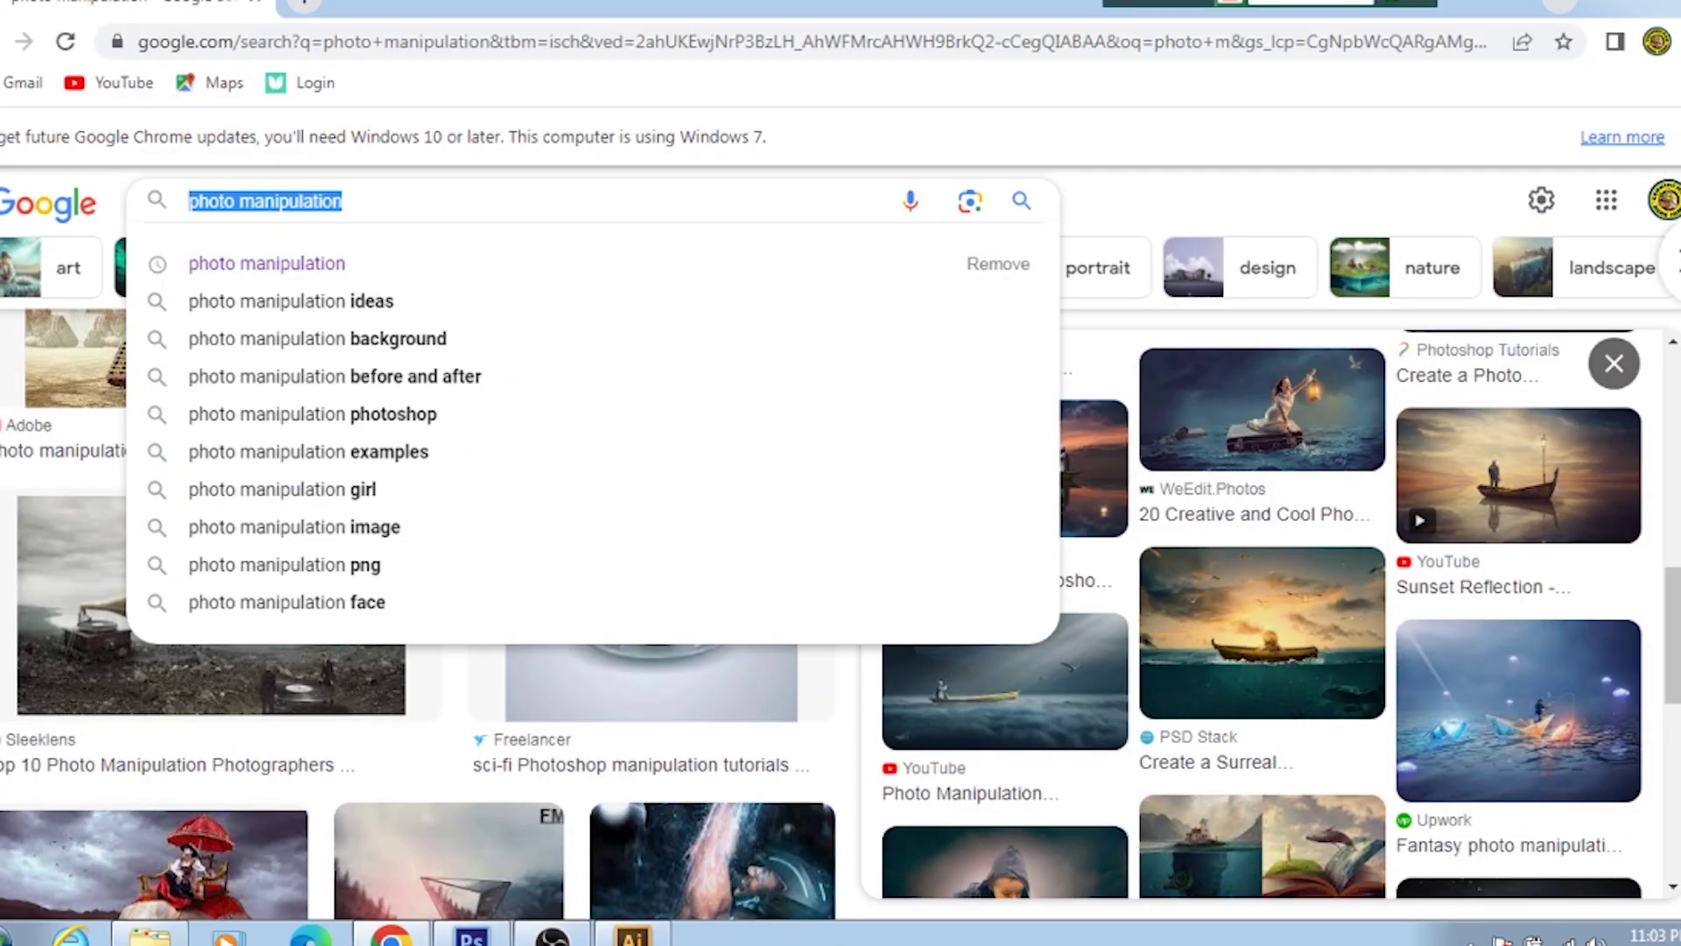
pyautogui.write('smar')
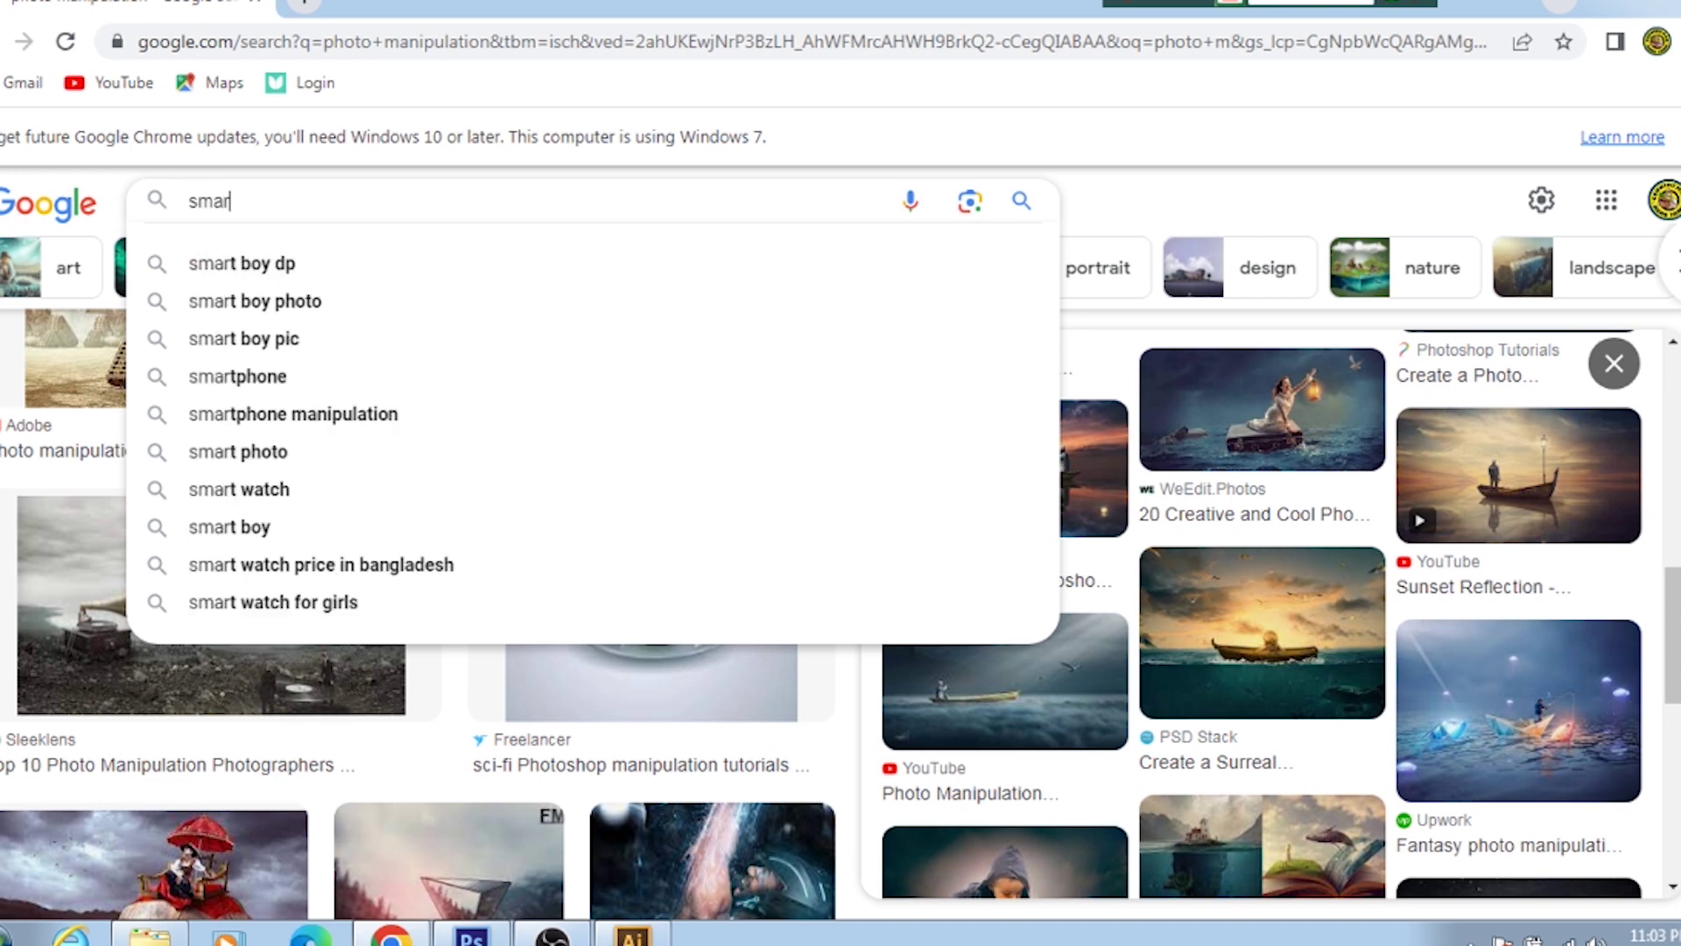
pyautogui.write('t pho')
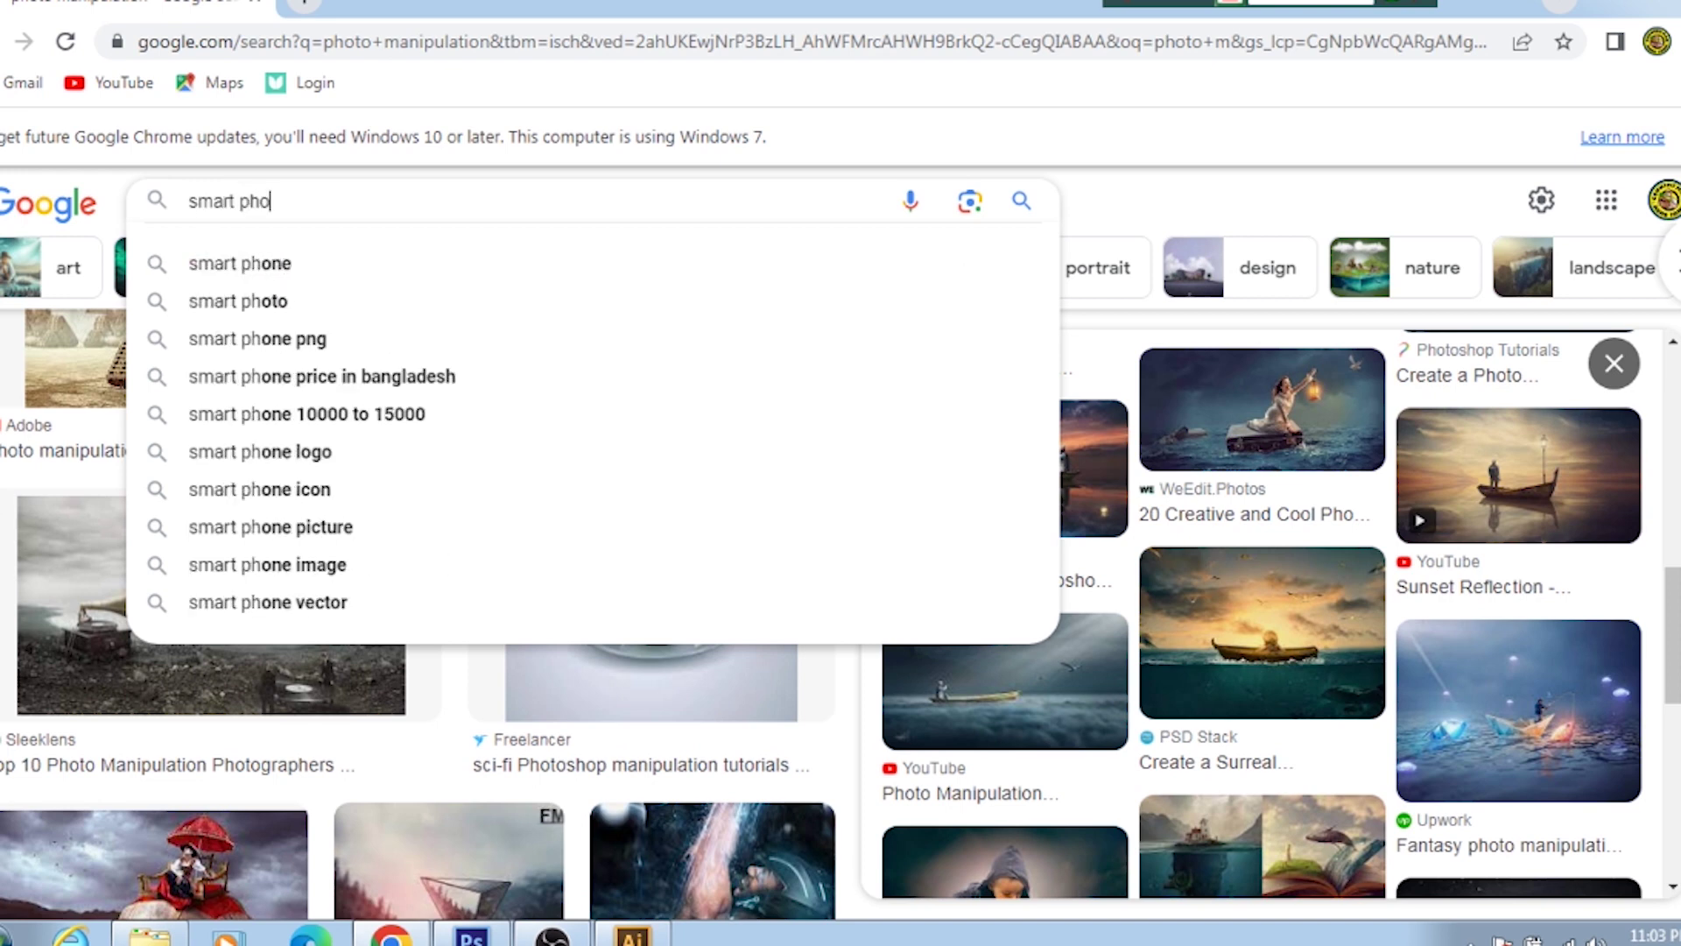
pyautogui.write('ne de')
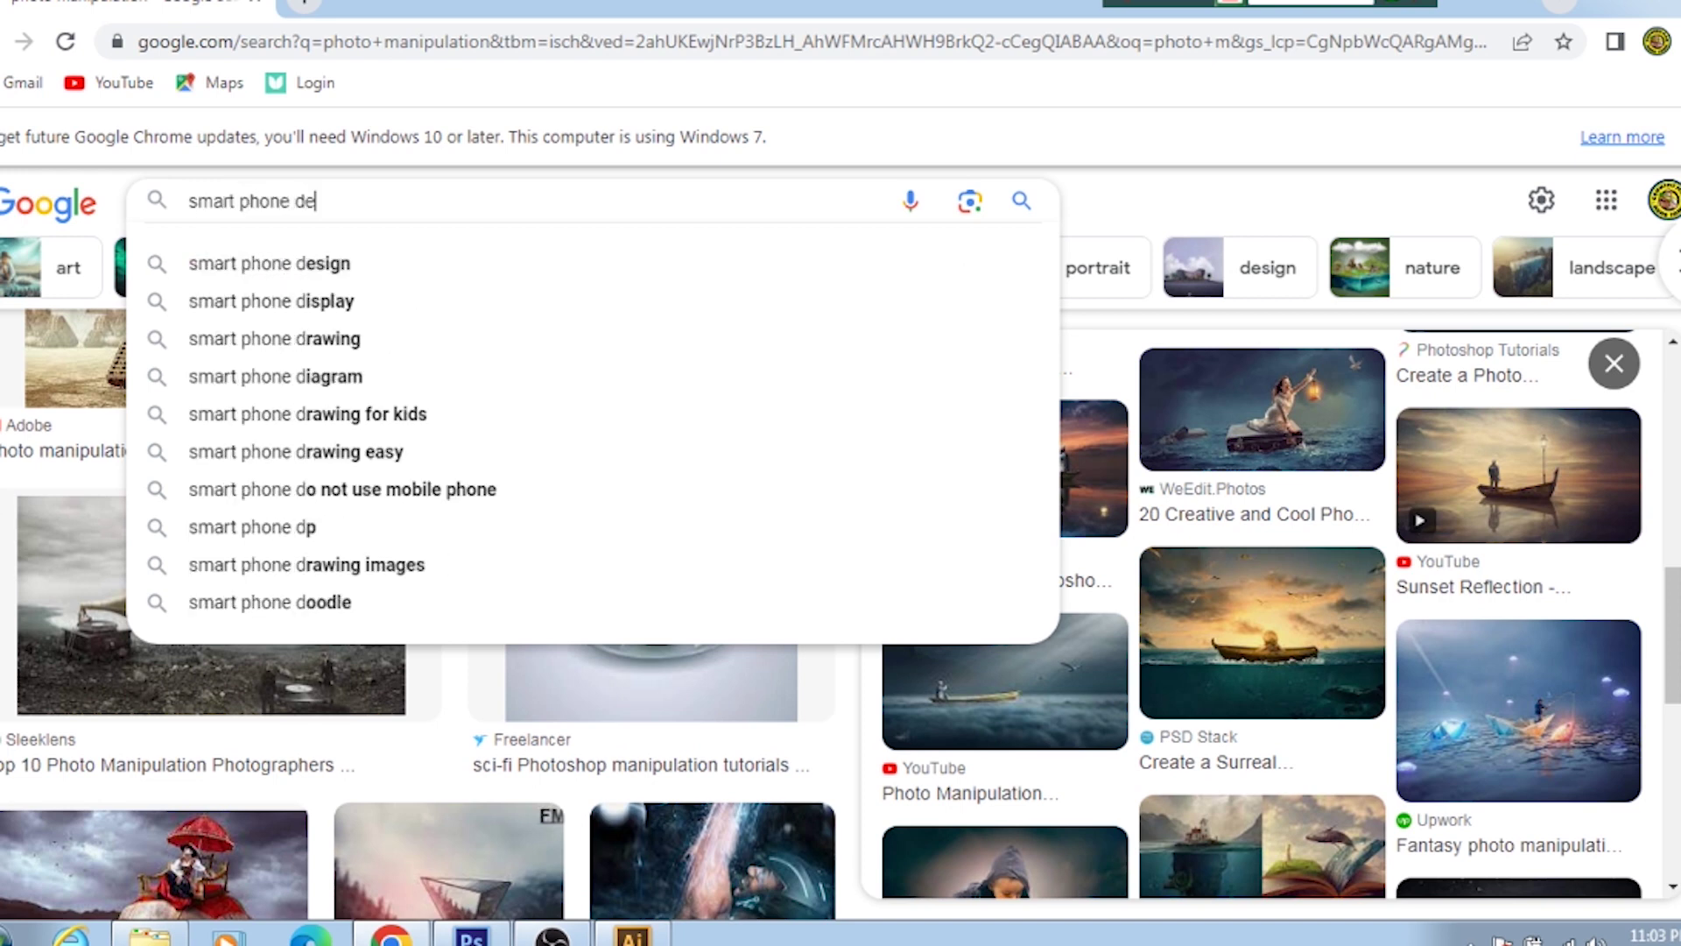
pyautogui.write('sign')
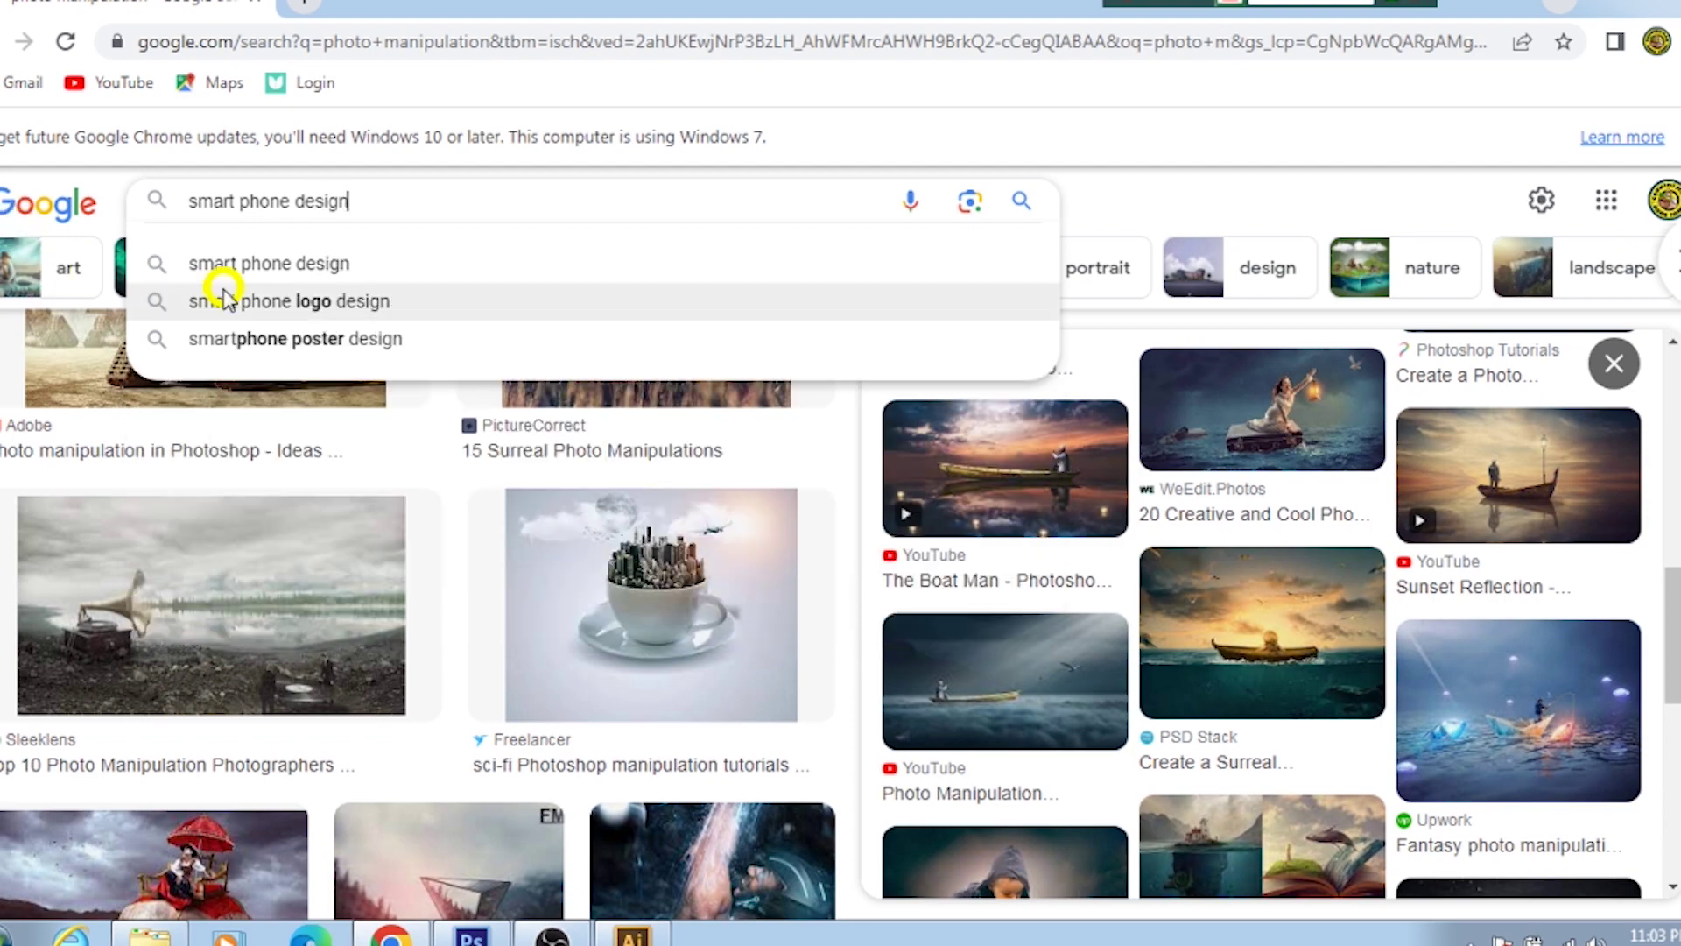
pyautogui.click(252, 266)
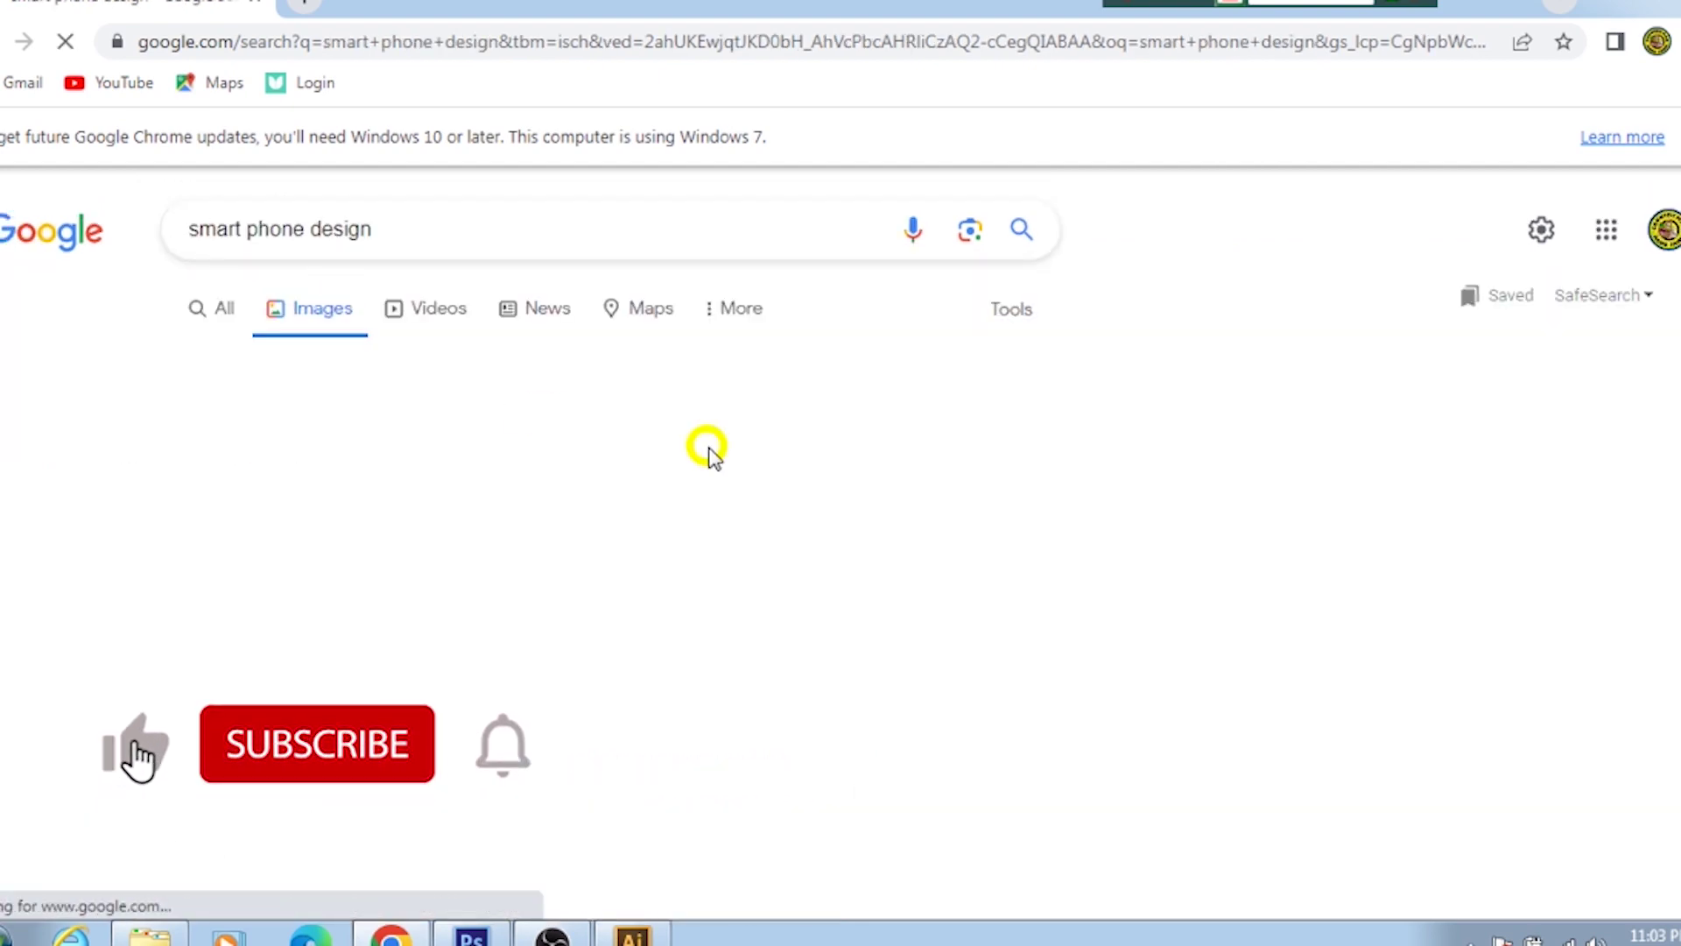
# Step: Scroll down and back up through the smart phone design image results
pyautogui.scroll(-5, 743, 494)
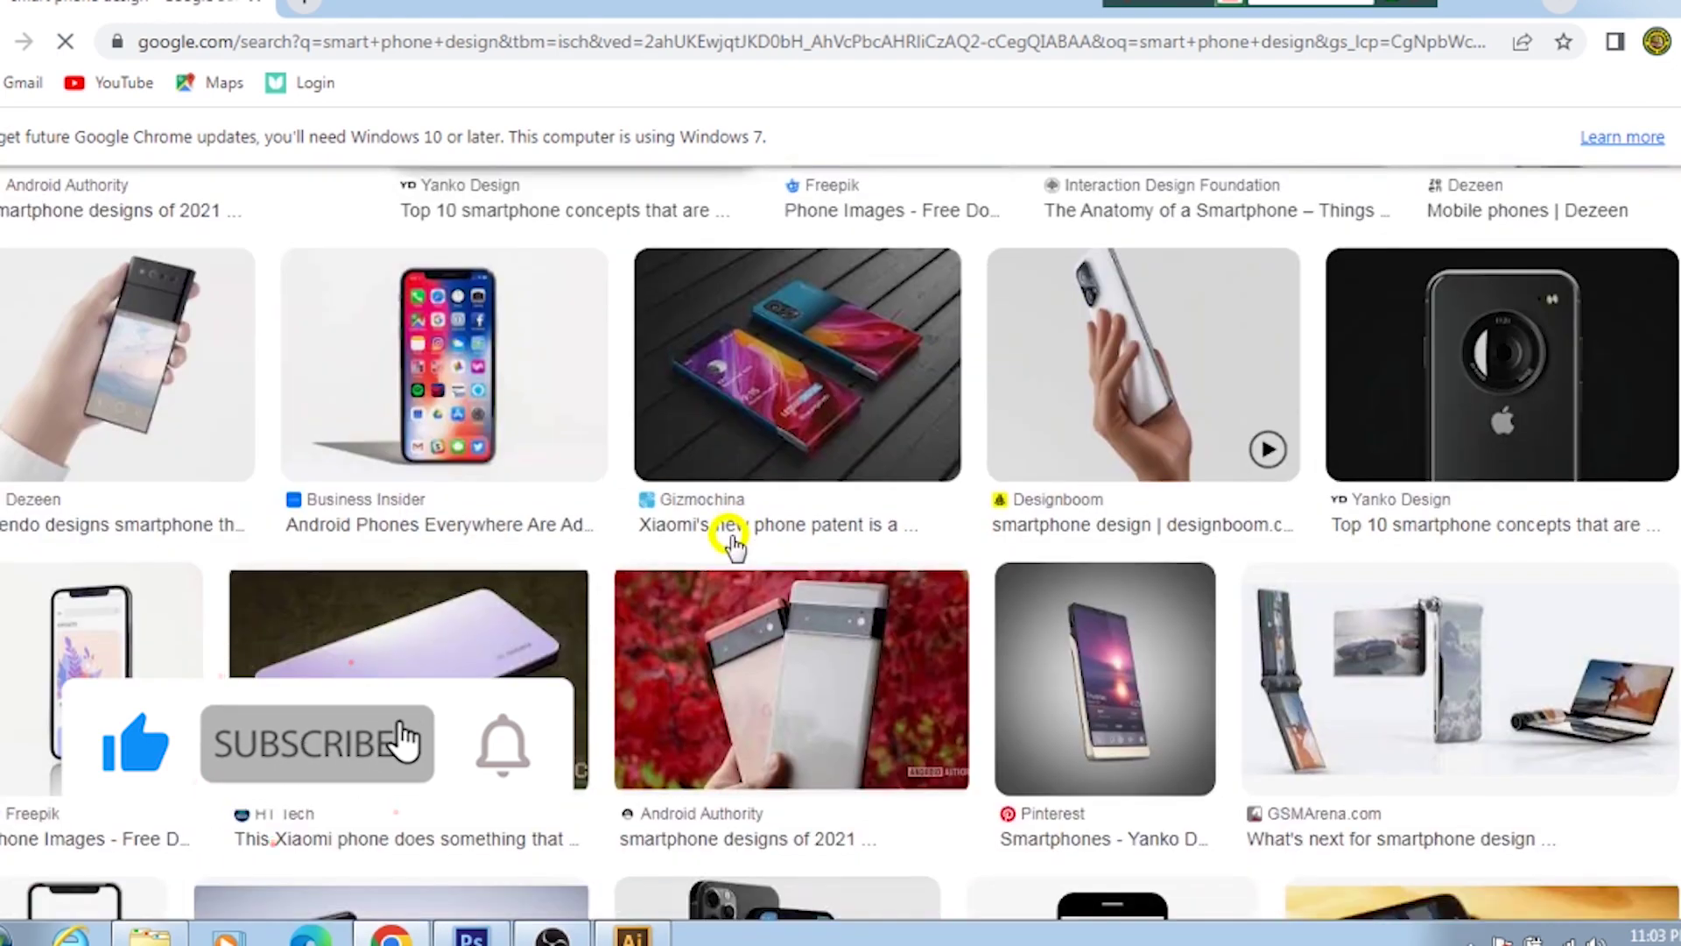
pyautogui.scroll(-3, 581, 589)
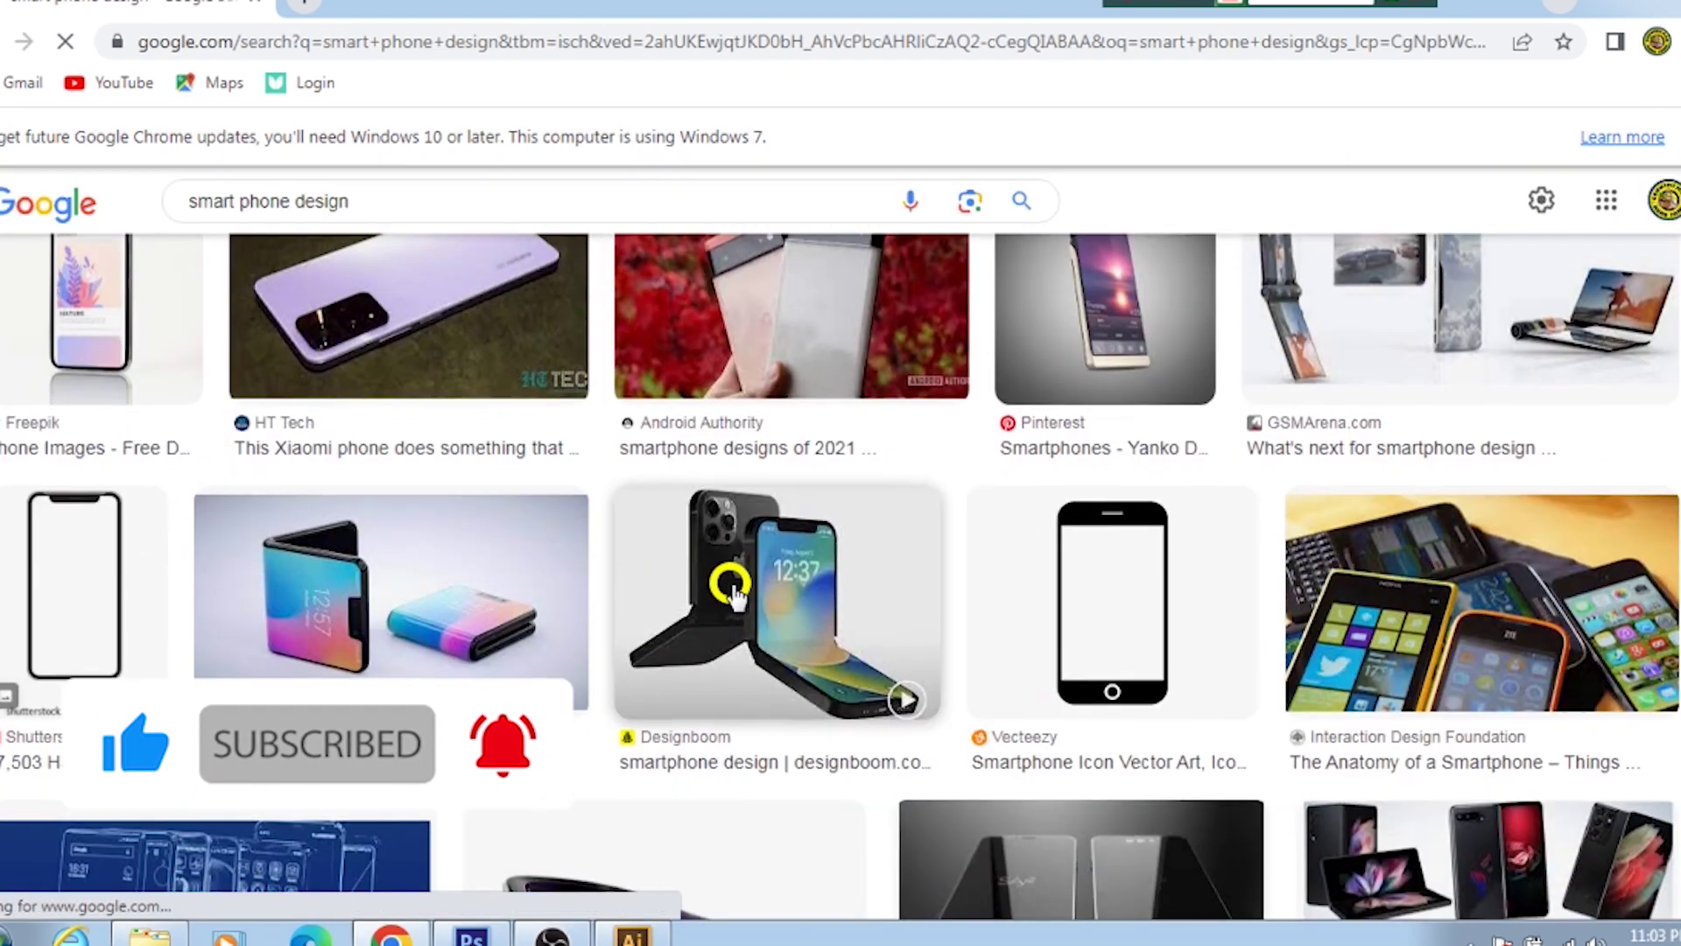
pyautogui.scroll(-6, 610, 593)
pyautogui.scroll(-3, 732, 586)
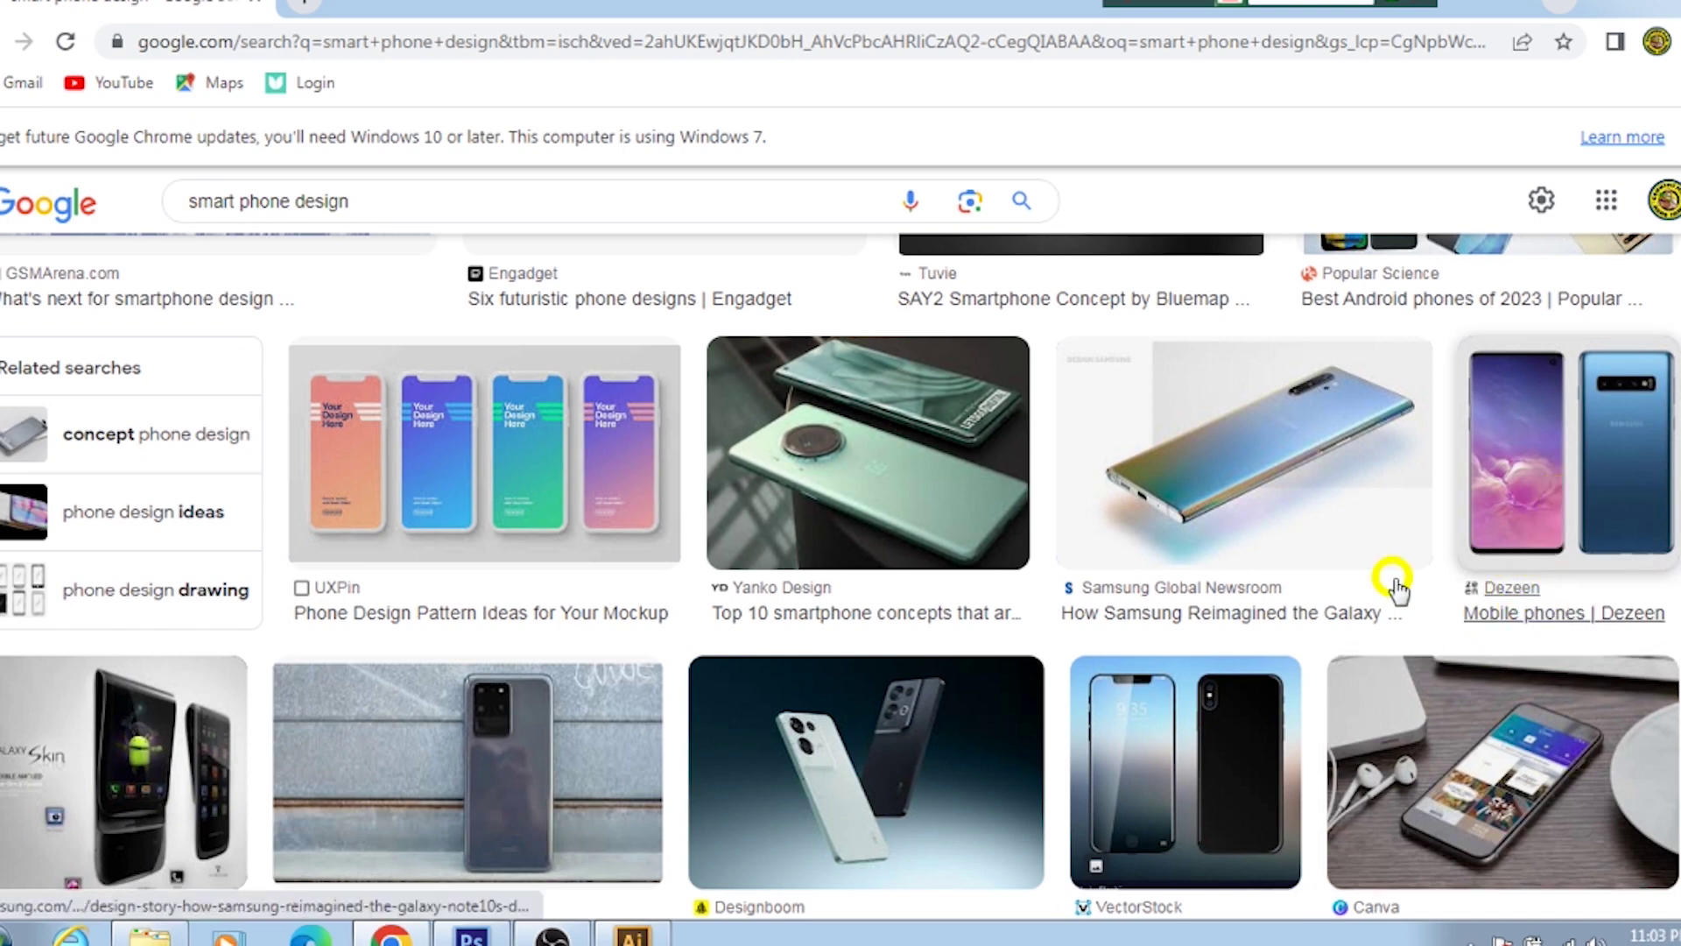
pyautogui.scroll(-6, 1392, 595)
pyautogui.scroll(-5, 1292, 648)
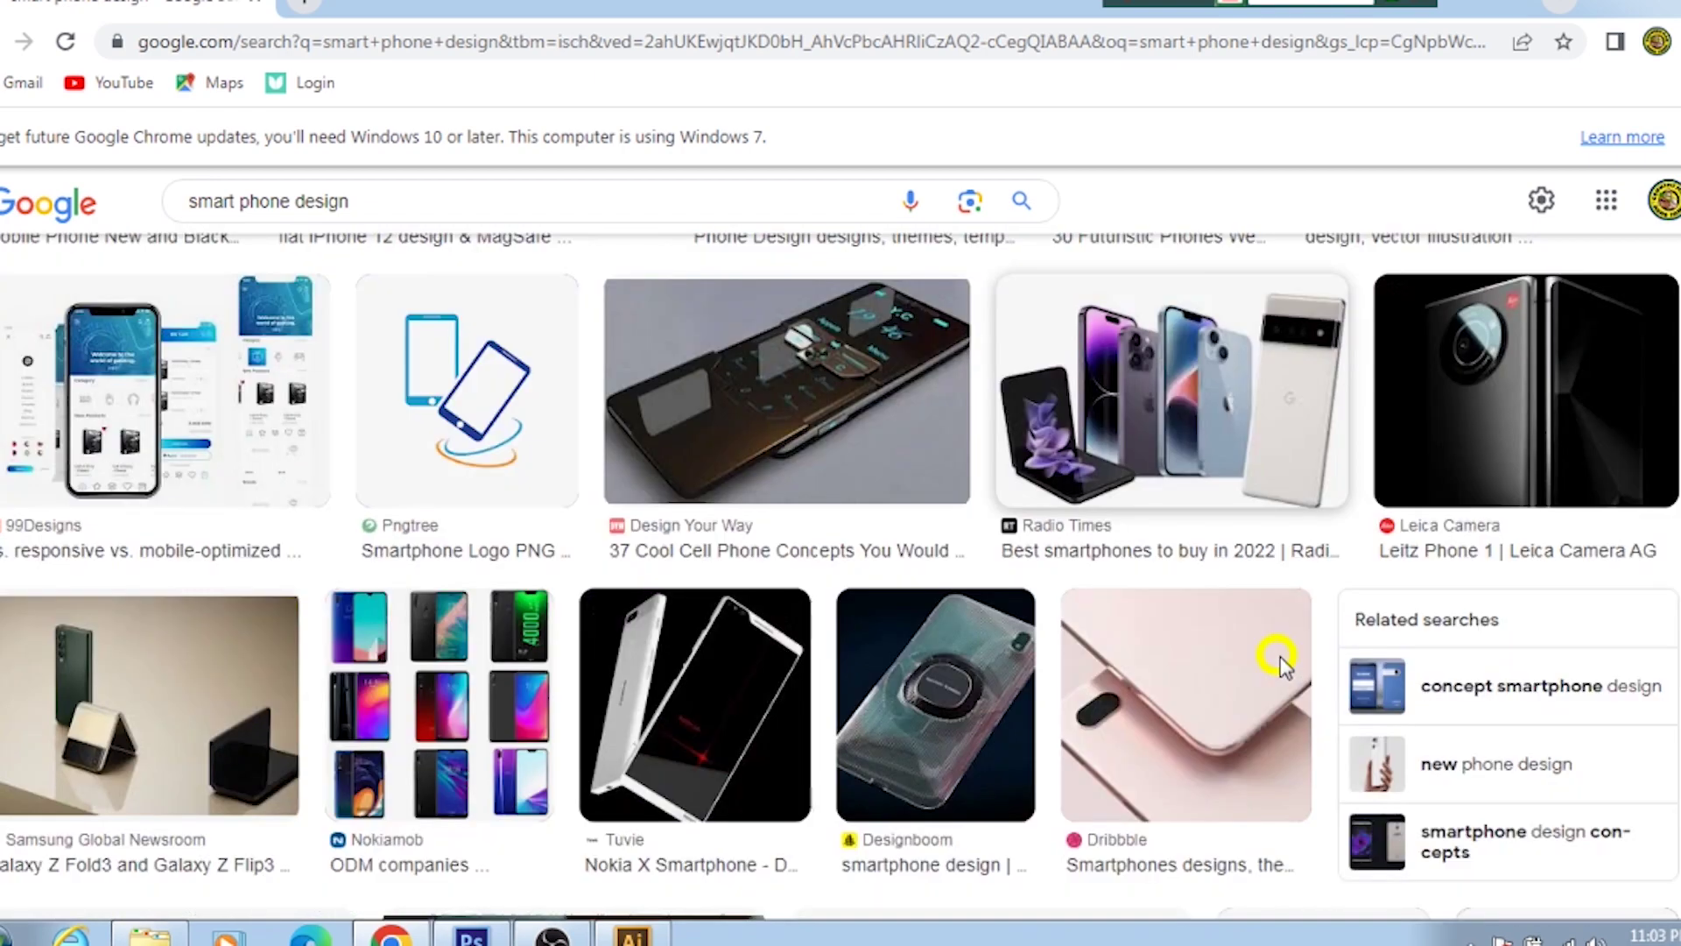
pyautogui.scroll(-6, 1280, 658)
pyautogui.scroll(3, 1278, 655)
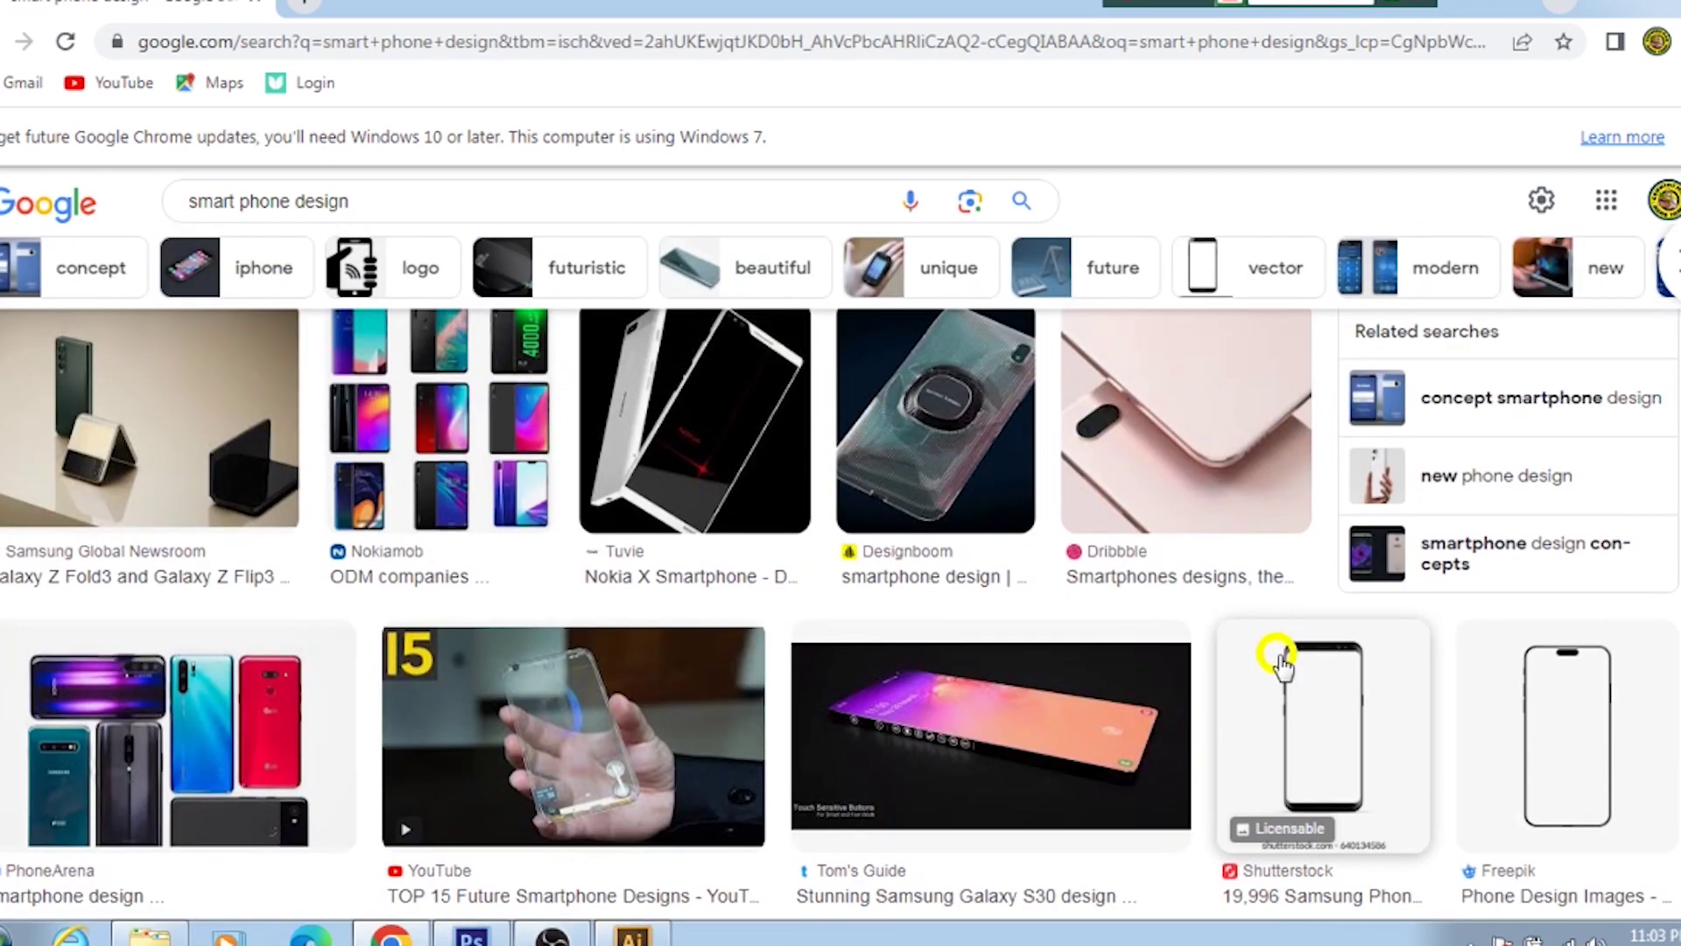
pyautogui.scroll(4, 1279, 655)
pyautogui.scroll(-3, 1279, 654)
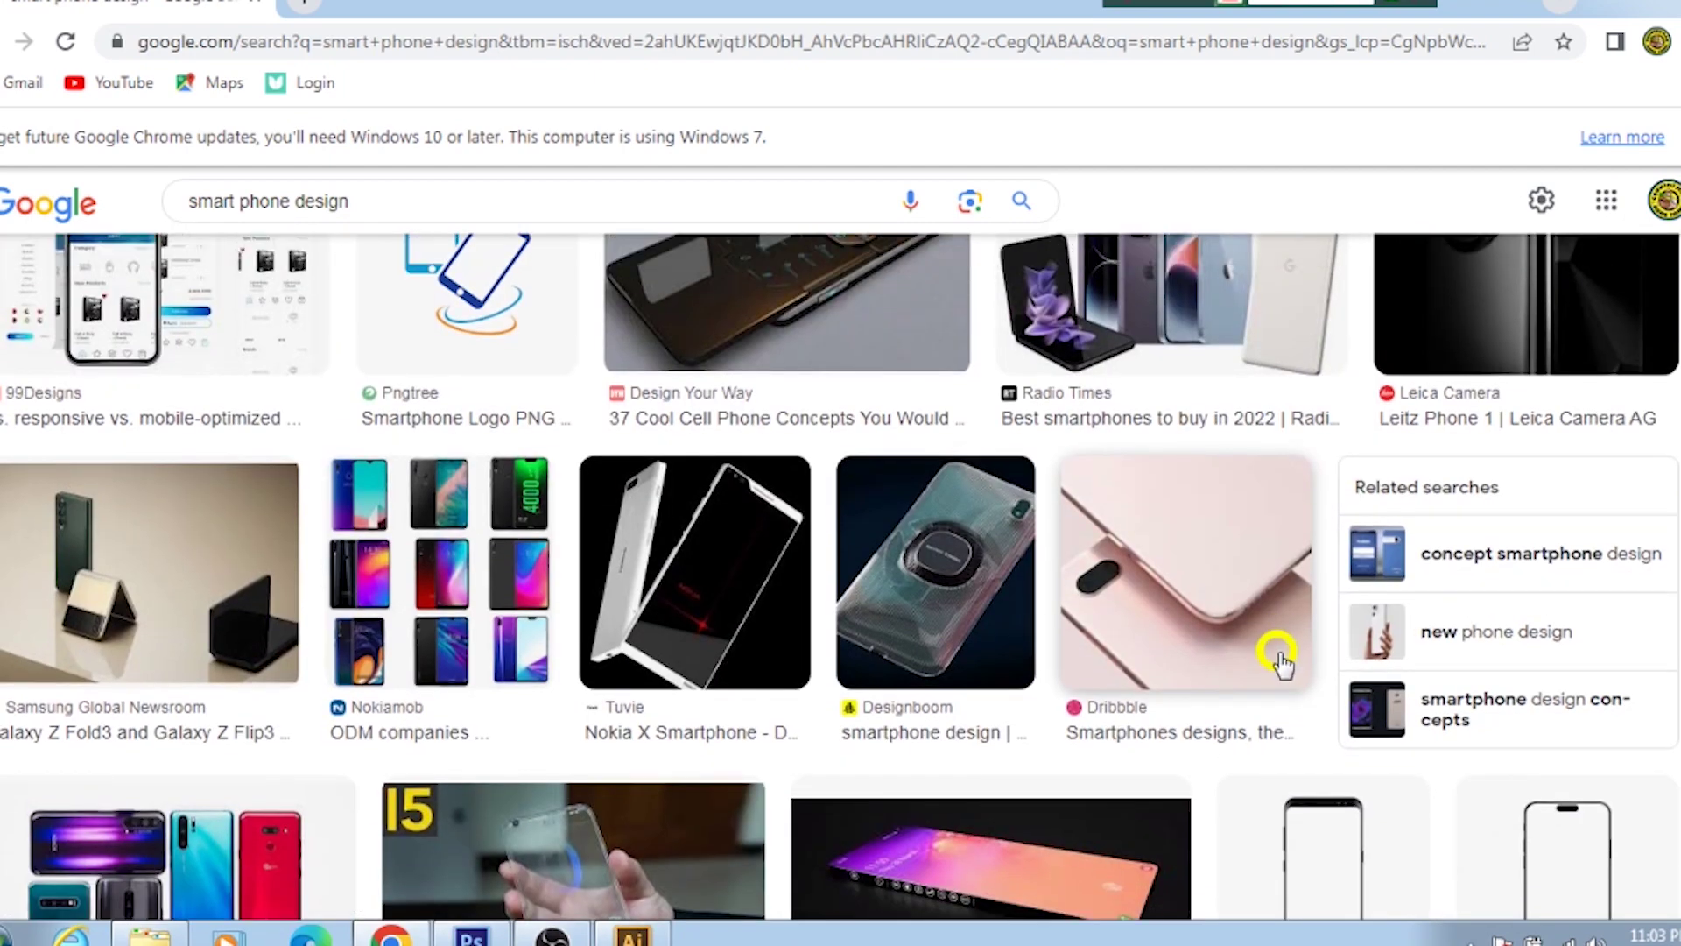
pyautogui.scroll(5, 1280, 658)
pyautogui.scroll(2, 1278, 655)
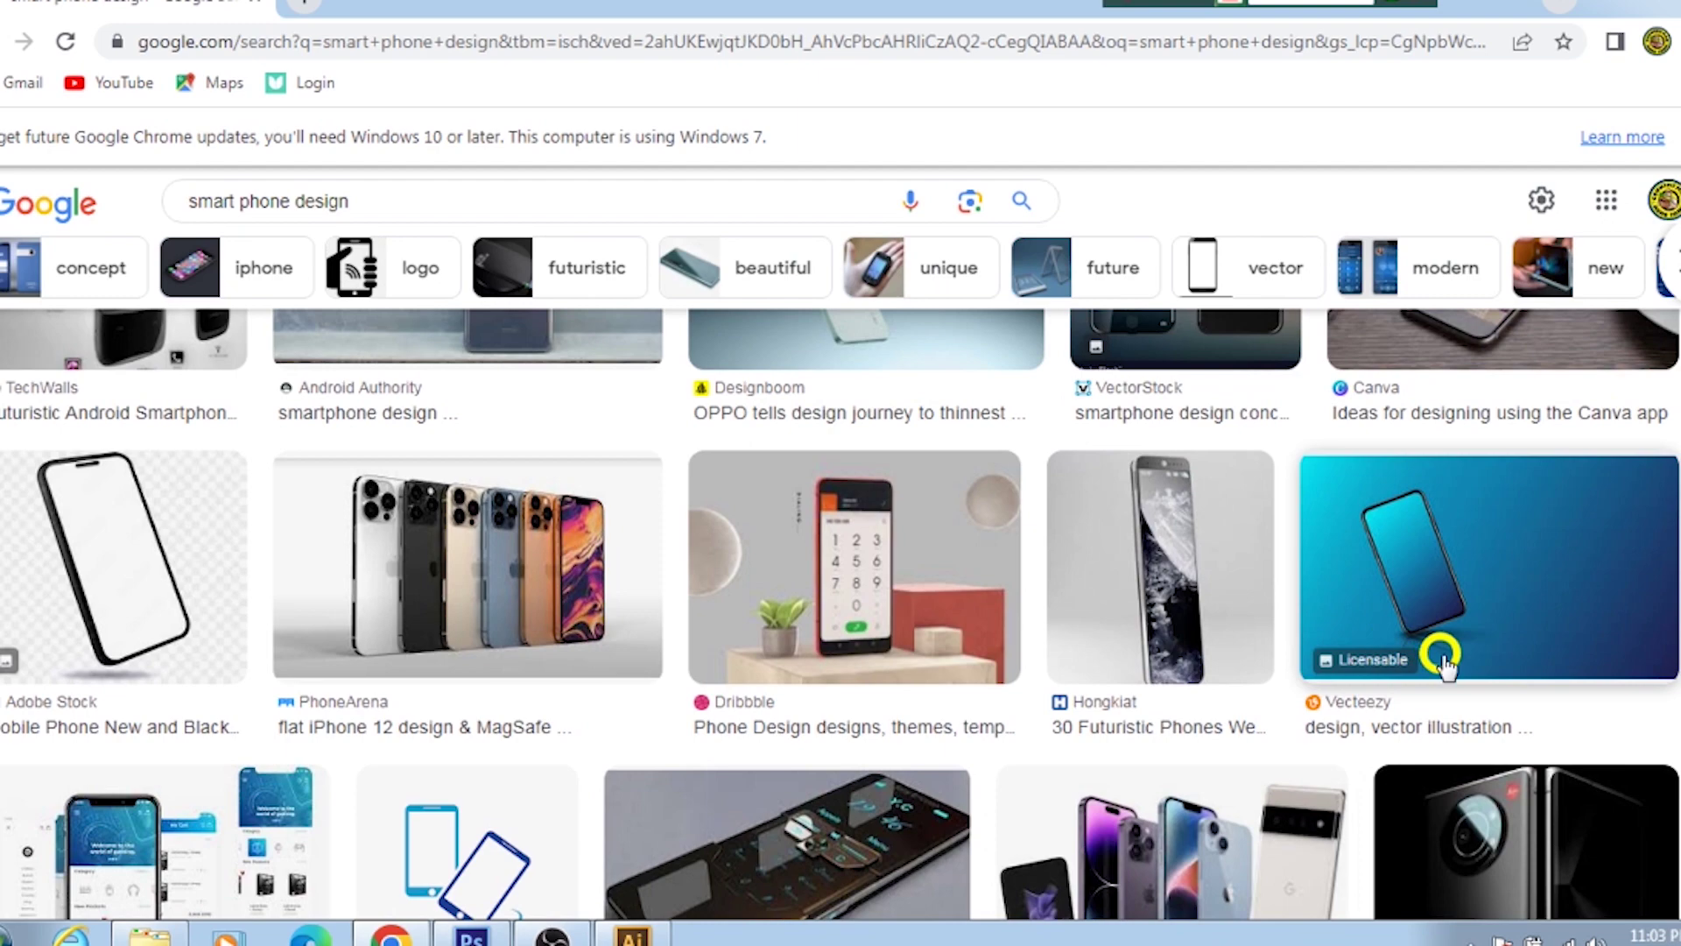
pyautogui.scroll(5, 1442, 659)
pyautogui.scroll(1, 1441, 657)
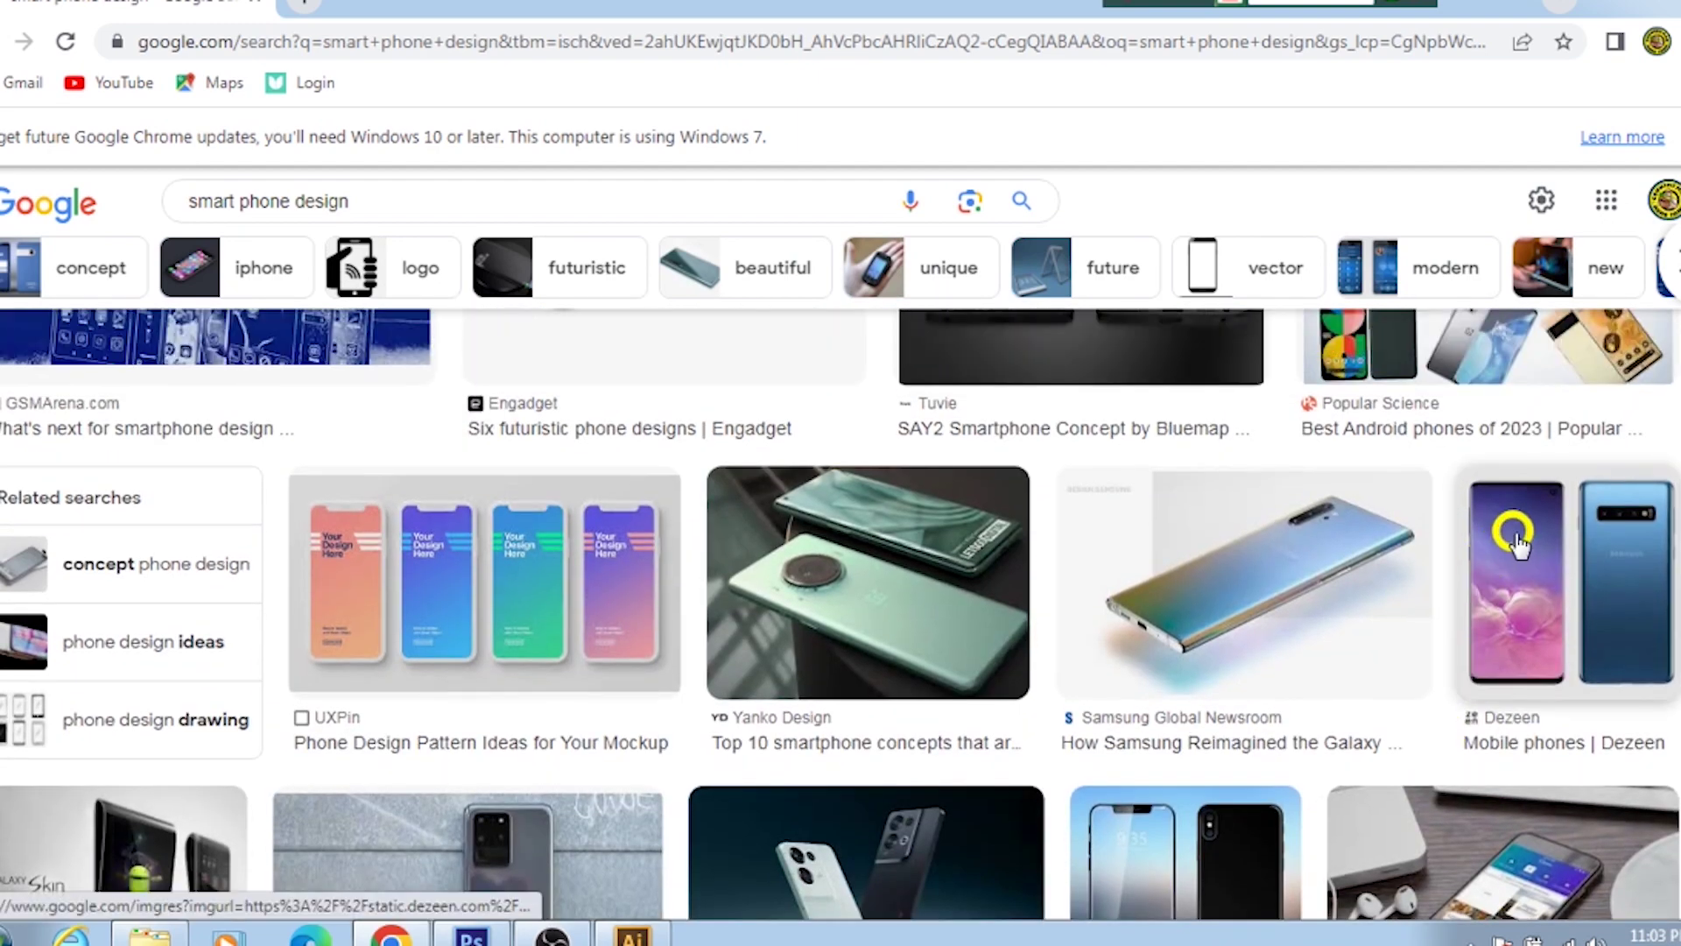
# Step: Open the preview of the Dezeen image showing two blue Samsung phones
pyautogui.click(1519, 543)
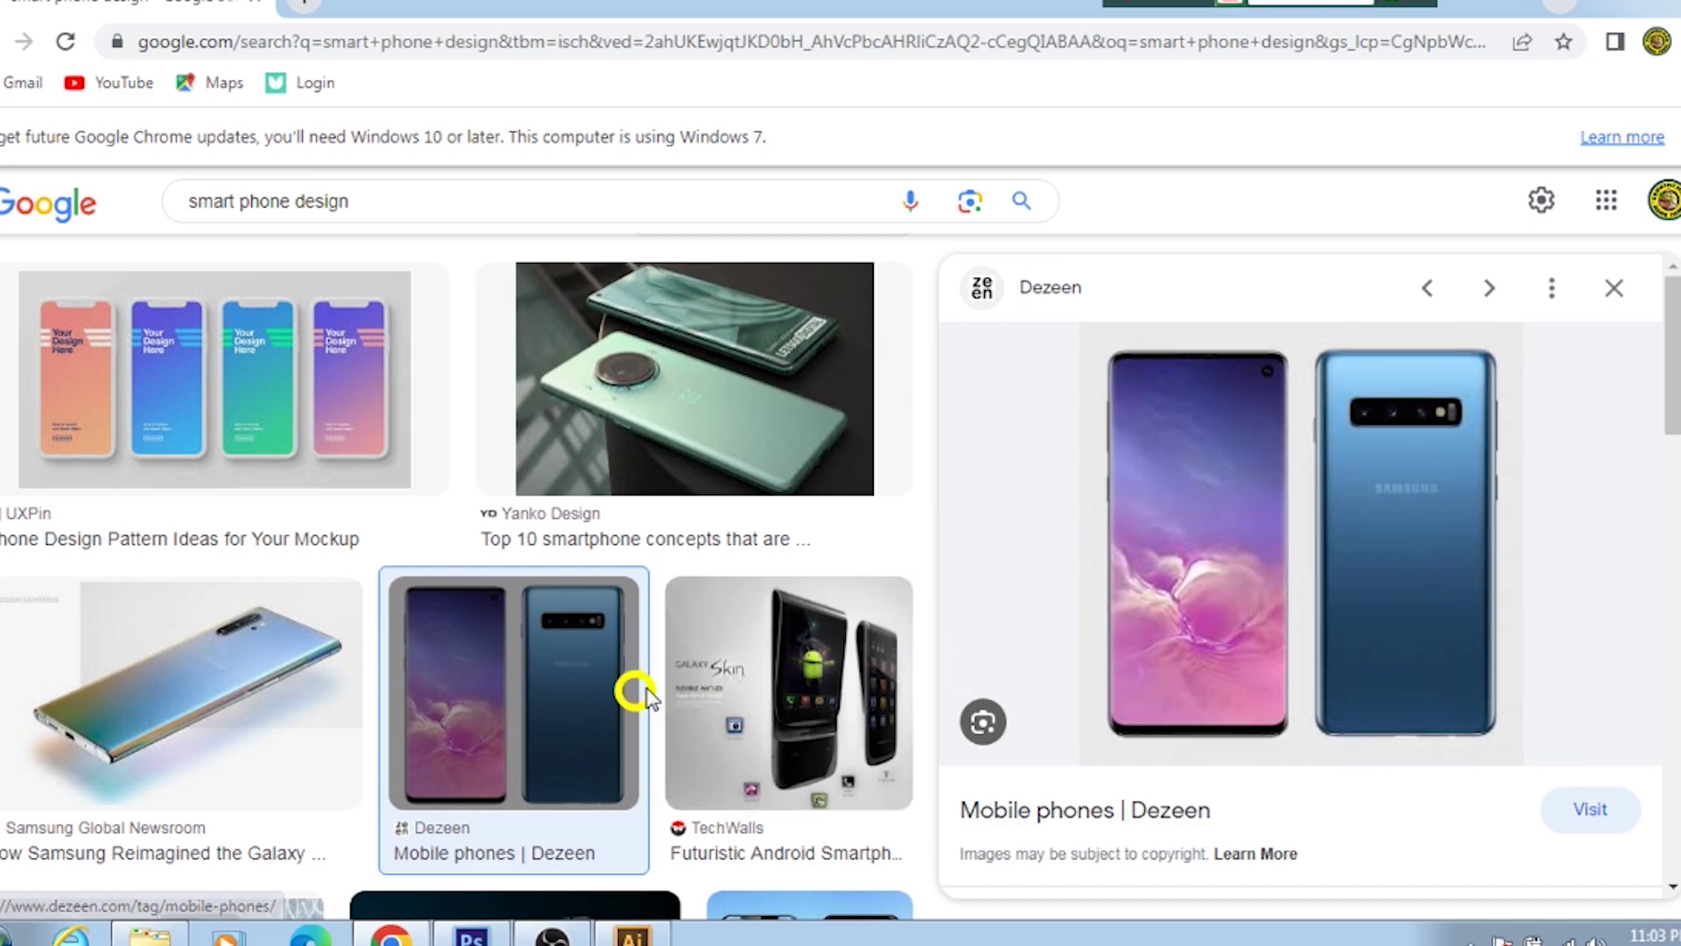
pyautogui.scroll(-5, 577, 700)
pyautogui.scroll(-4, 577, 701)
pyautogui.scroll(-4, 582, 700)
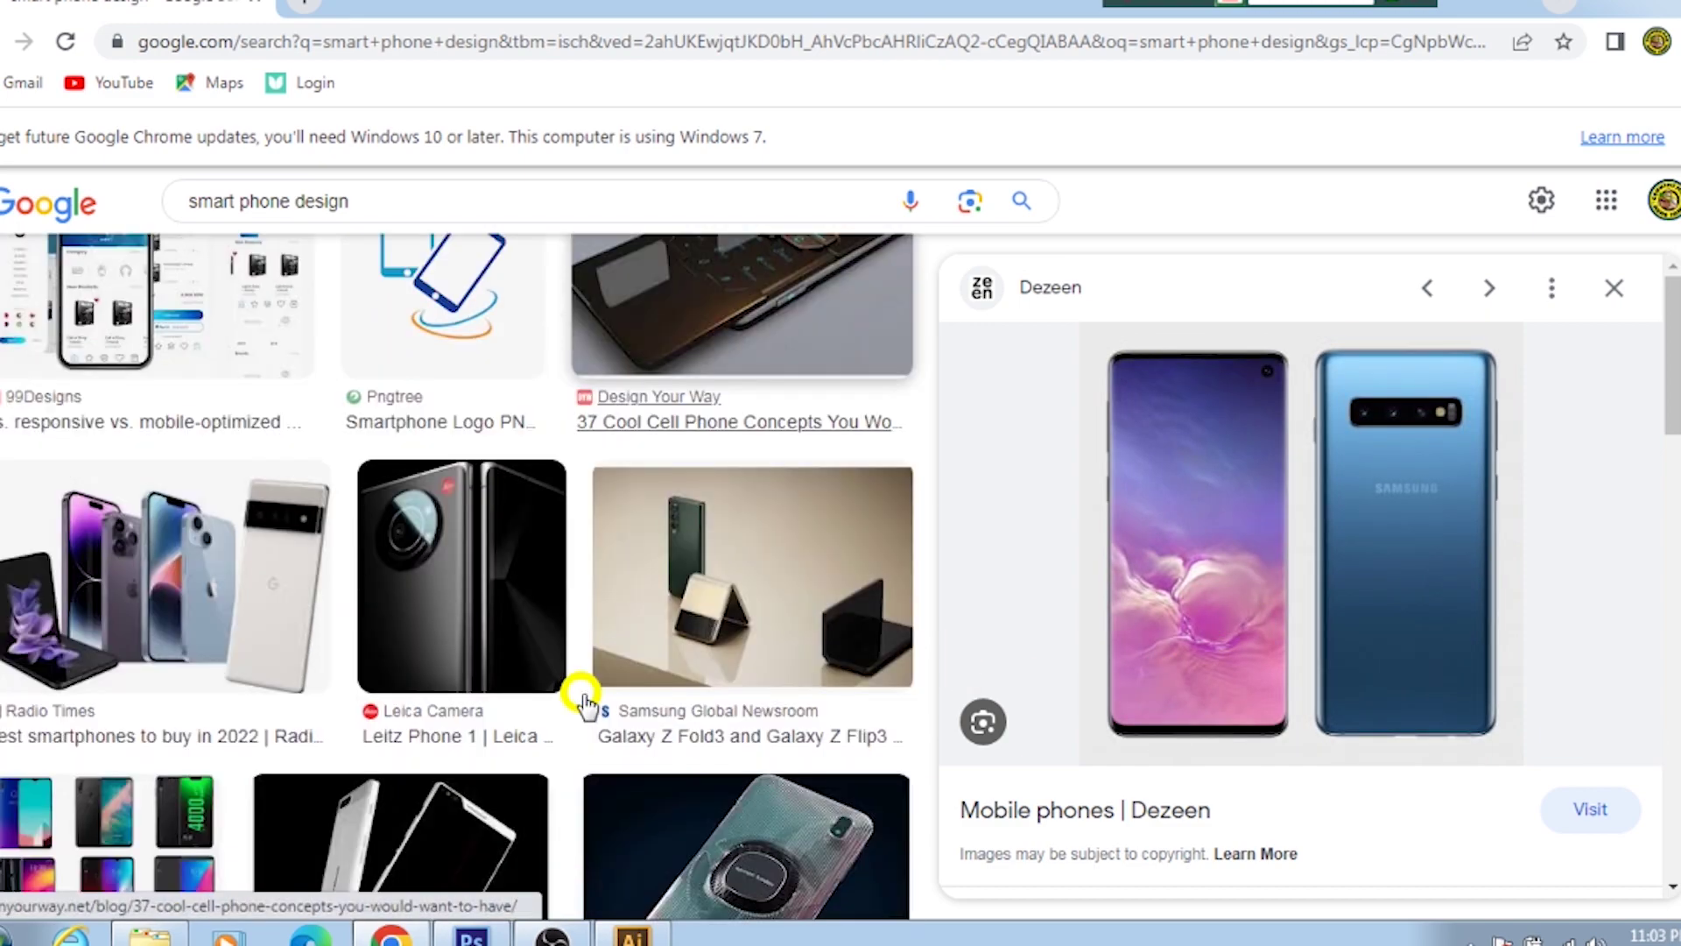
pyautogui.scroll(-4, 584, 700)
pyautogui.scroll(-3, 582, 696)
# Step: Scroll further down through the remaining image results
pyautogui.scroll(5, 581, 694)
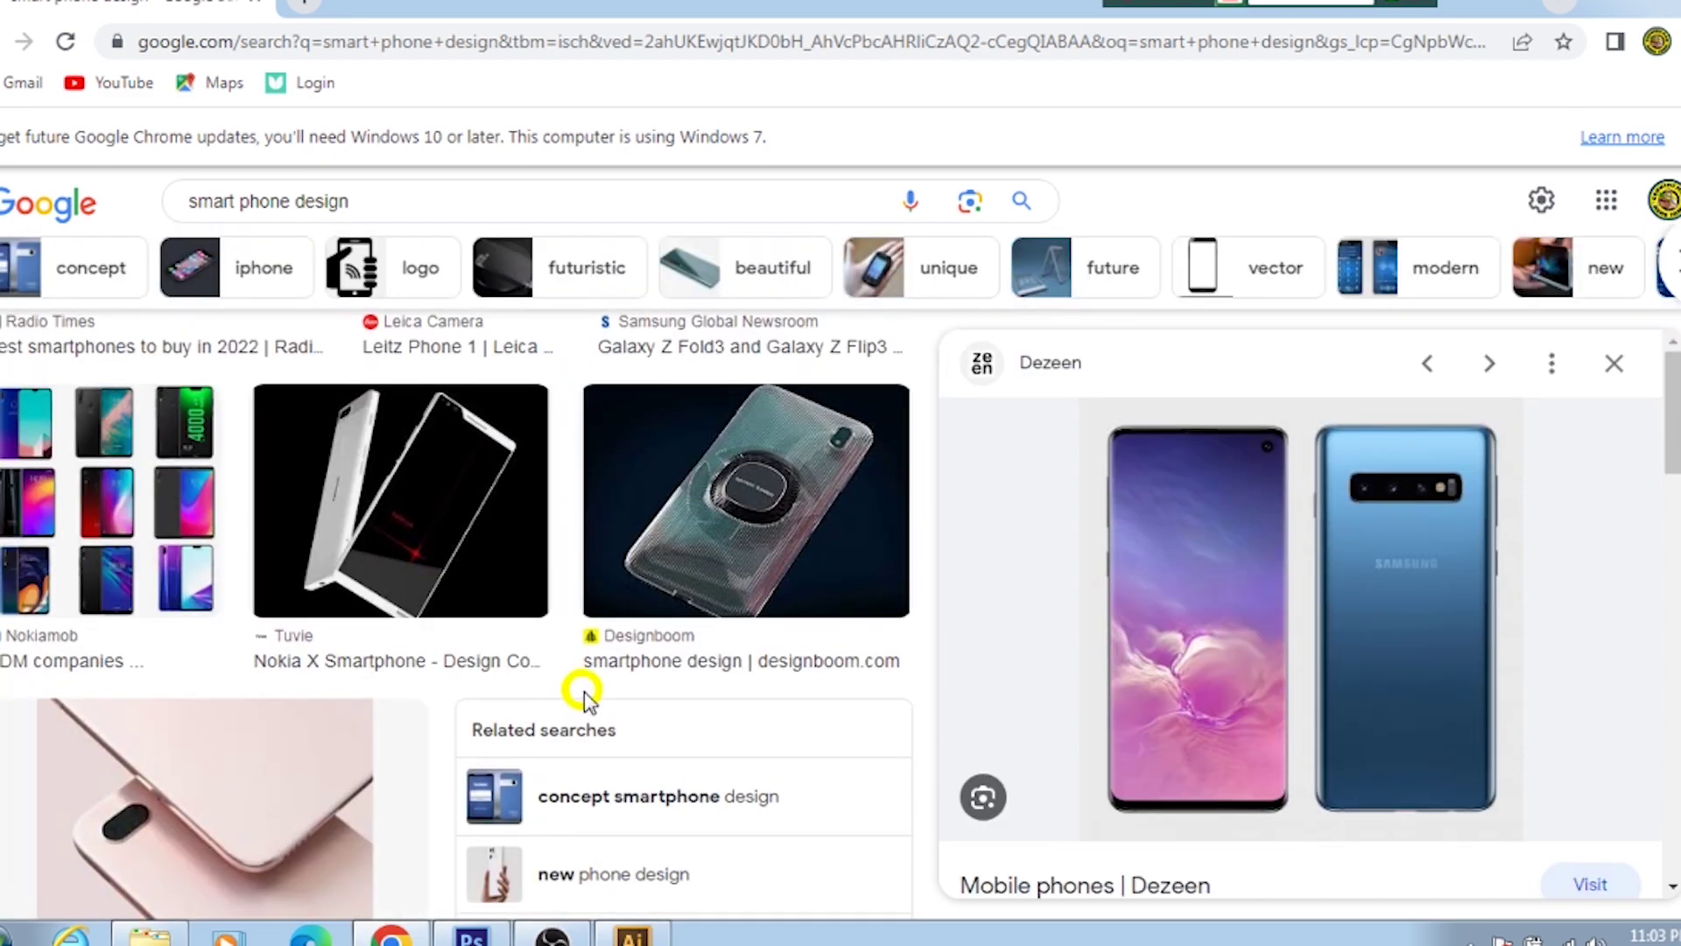
pyautogui.scroll(-6, 585, 691)
pyautogui.scroll(-5, 585, 690)
pyautogui.scroll(-2, 585, 691)
pyautogui.scroll(-3, 585, 692)
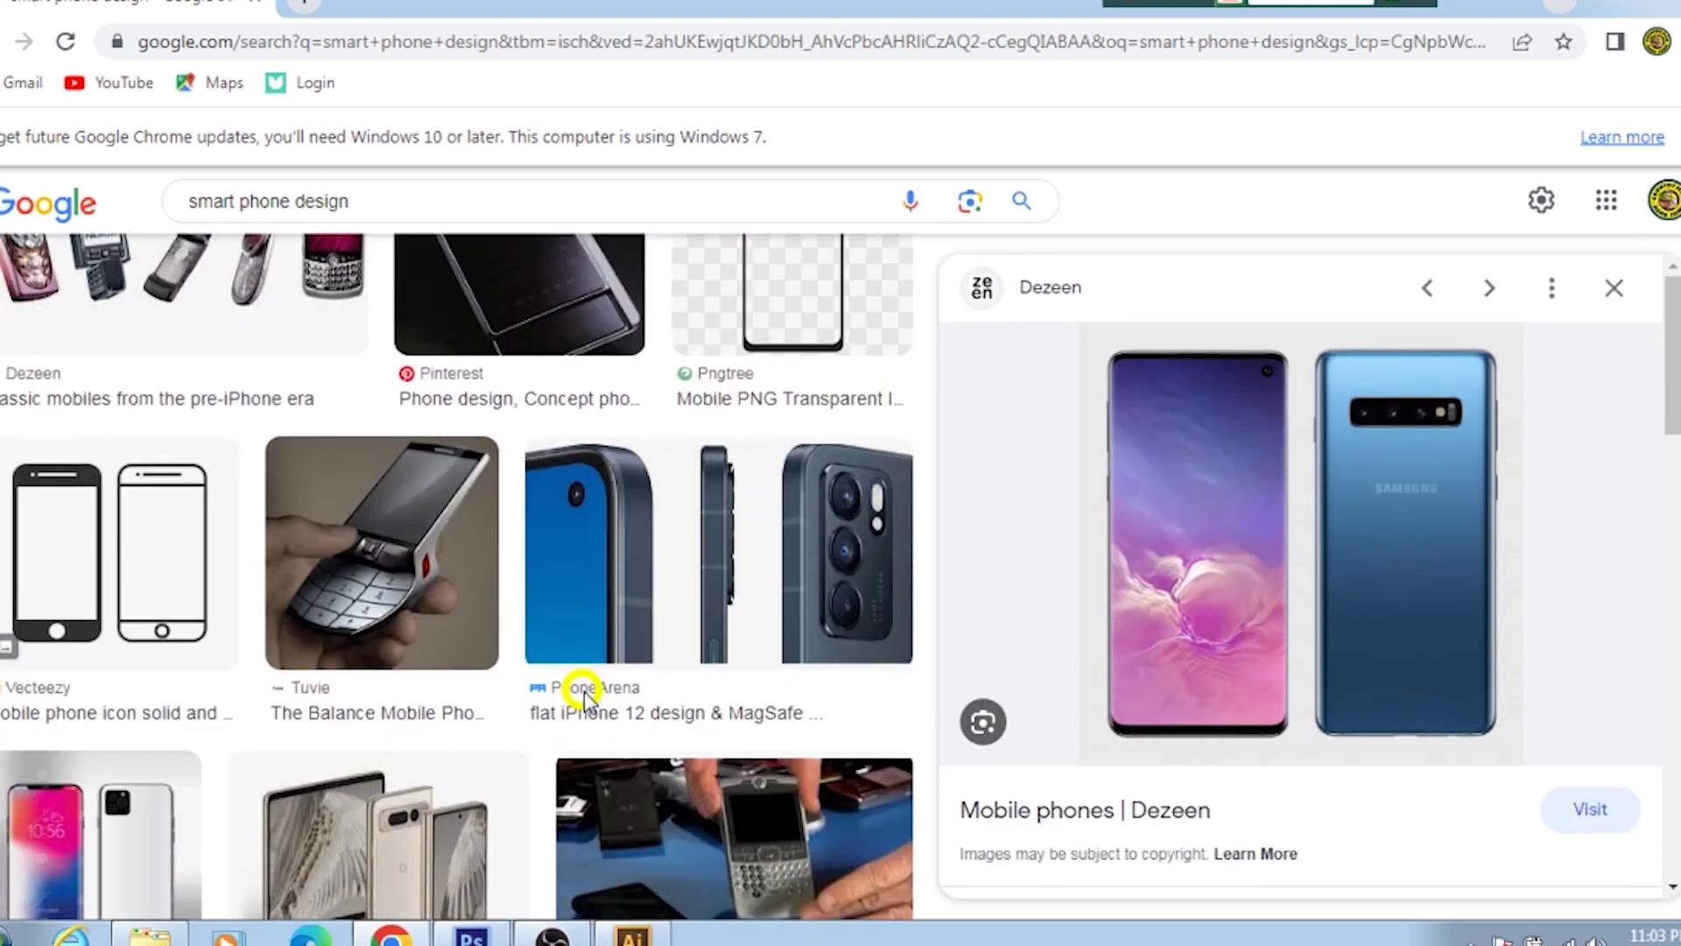
pyautogui.scroll(-3, 585, 697)
pyautogui.scroll(-5, 585, 691)
pyautogui.scroll(-6, 584, 691)
# Step: Change the image search from 'smart phone design' to 'smart phone wallpaper'
pyautogui.scroll(-6, 584, 691)
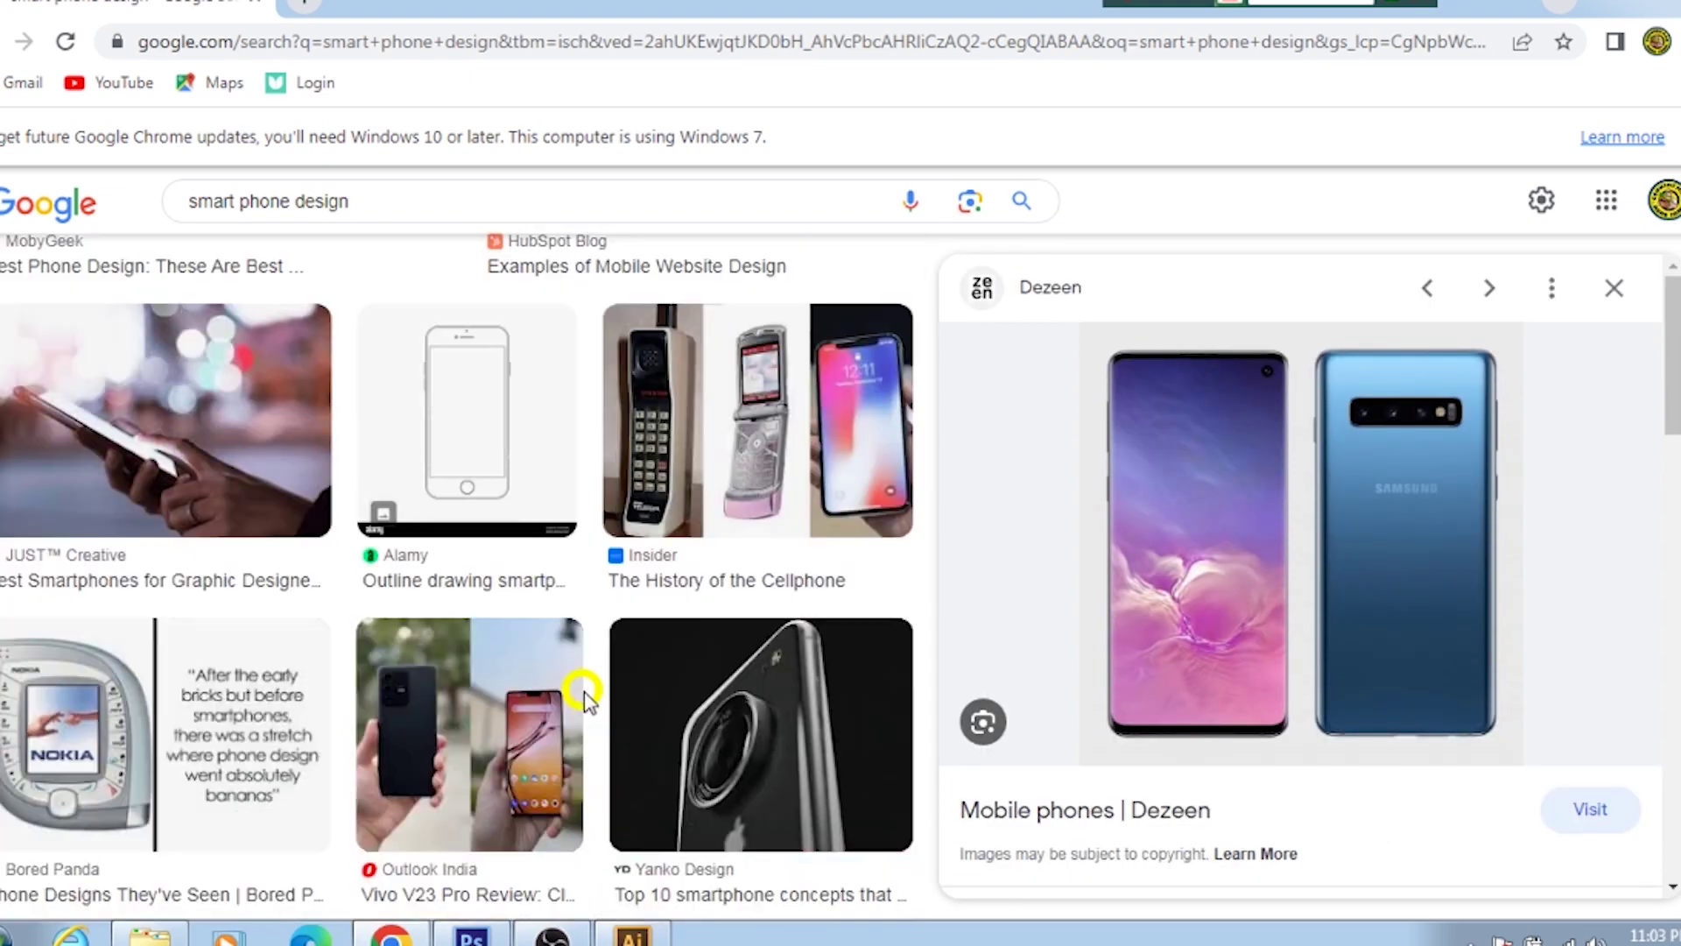
pyautogui.scroll(2, 585, 692)
pyautogui.scroll(4, 585, 691)
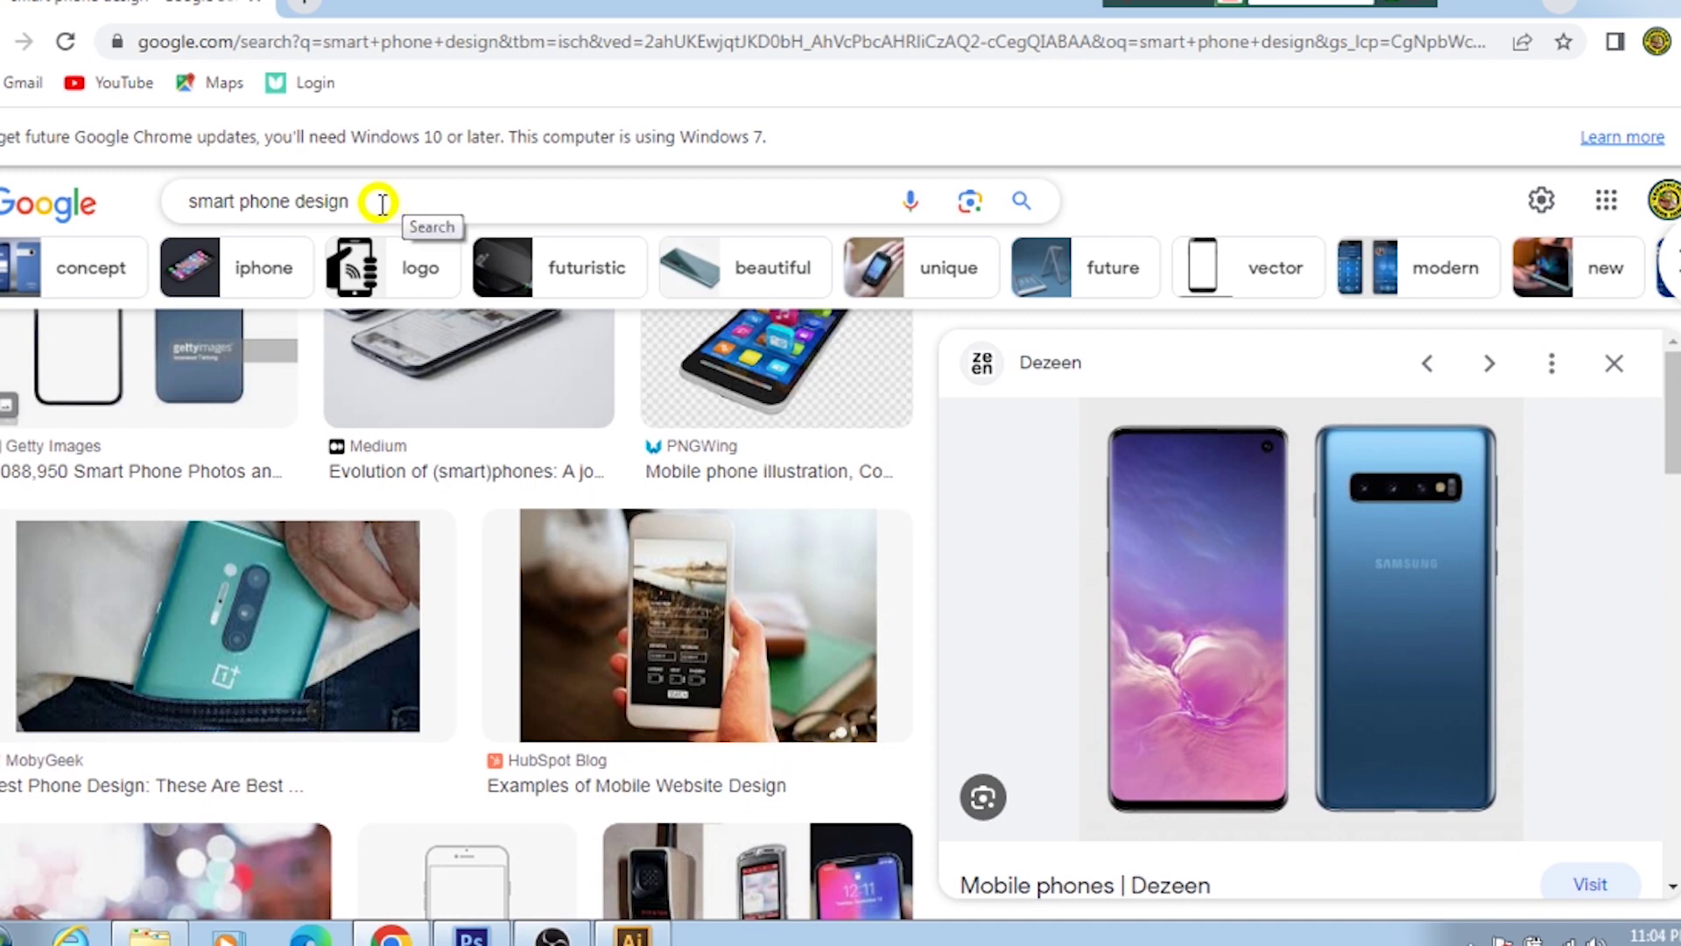
pyautogui.click(381, 203)
pyautogui.press('BackSpace')
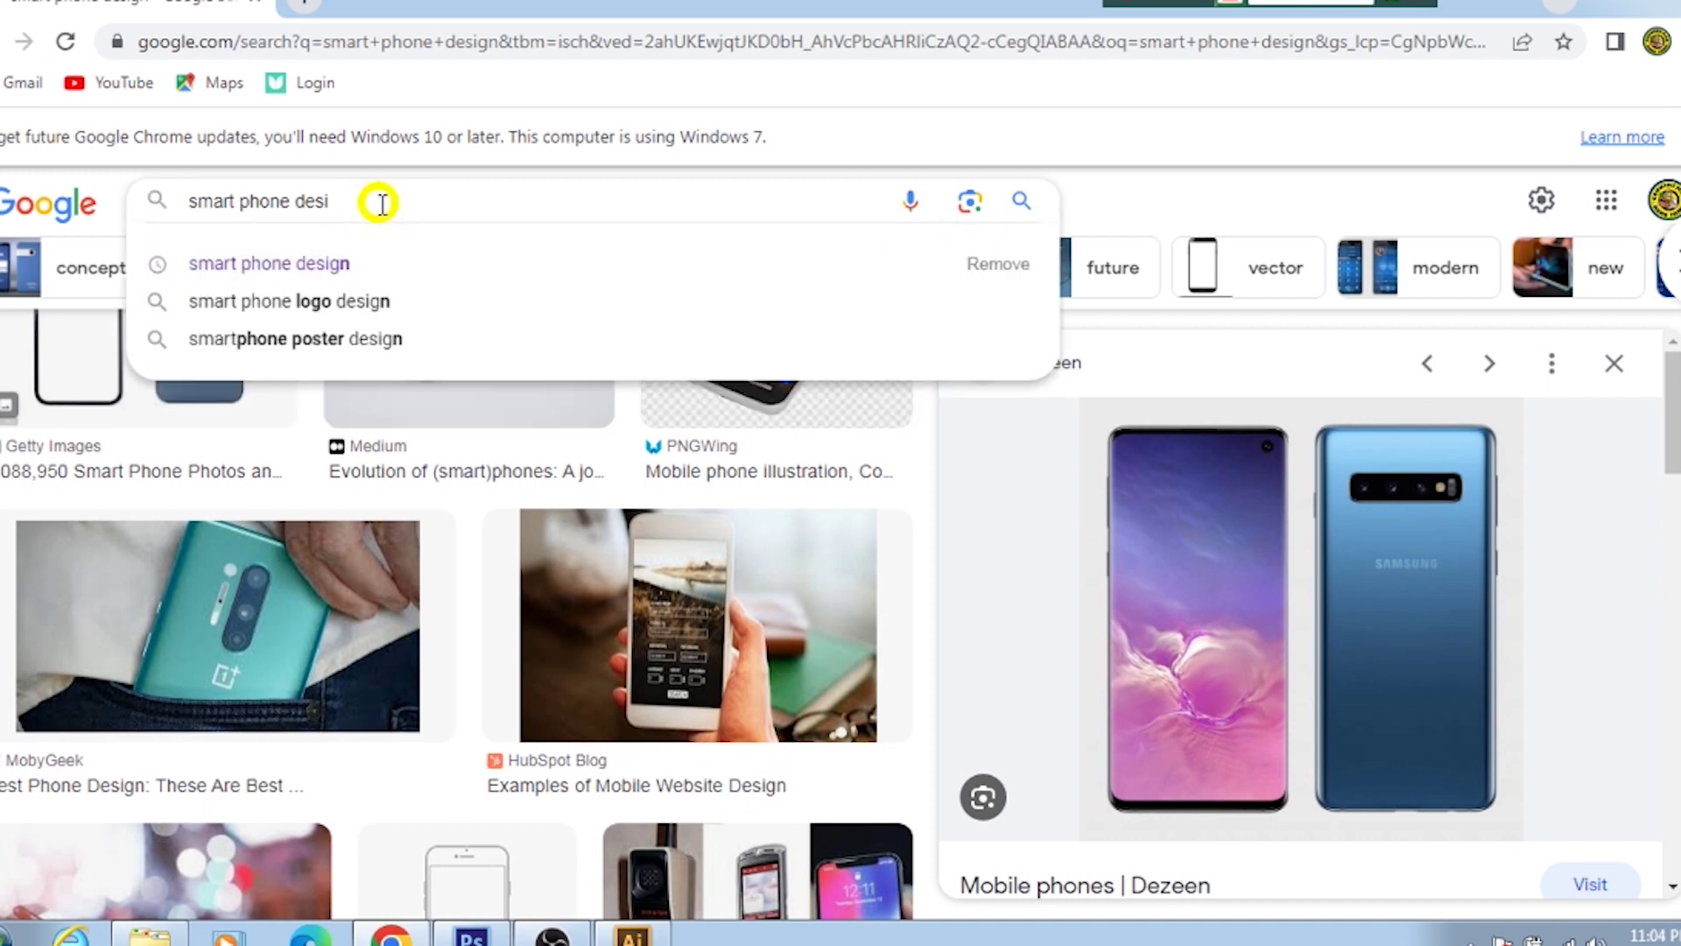
pyautogui.press('BackSpace')
pyautogui.press('BackSpace')
pyautogui.press('BackSpace')
pyautogui.press('BackSpace')
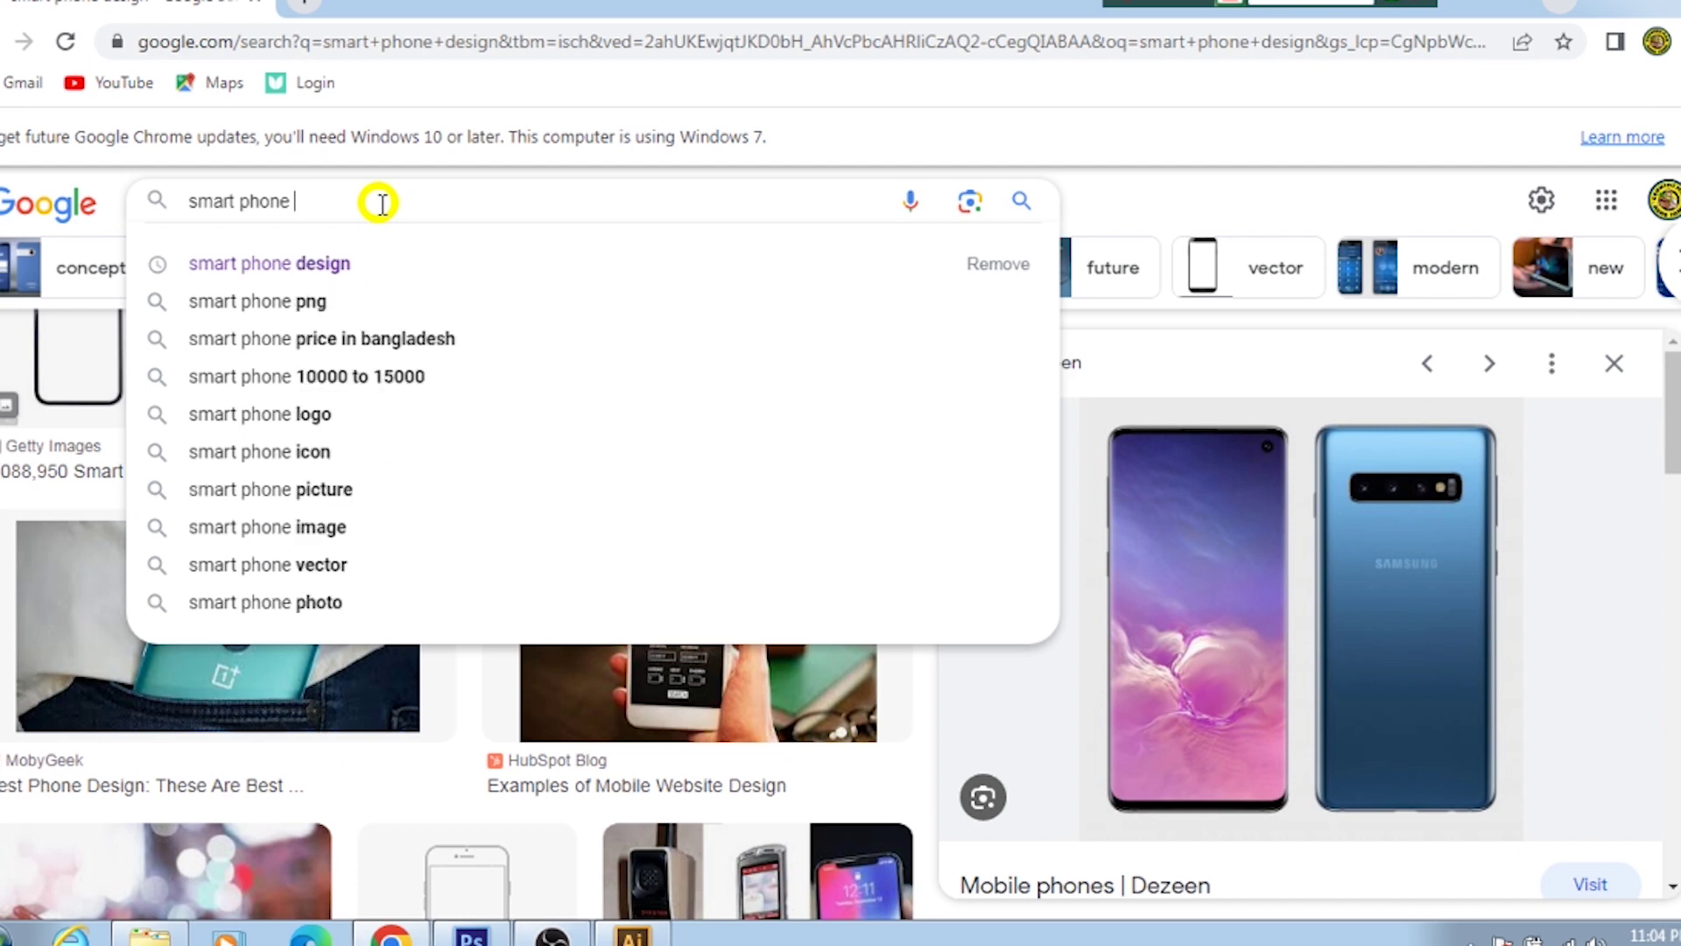
pyautogui.write('wall')
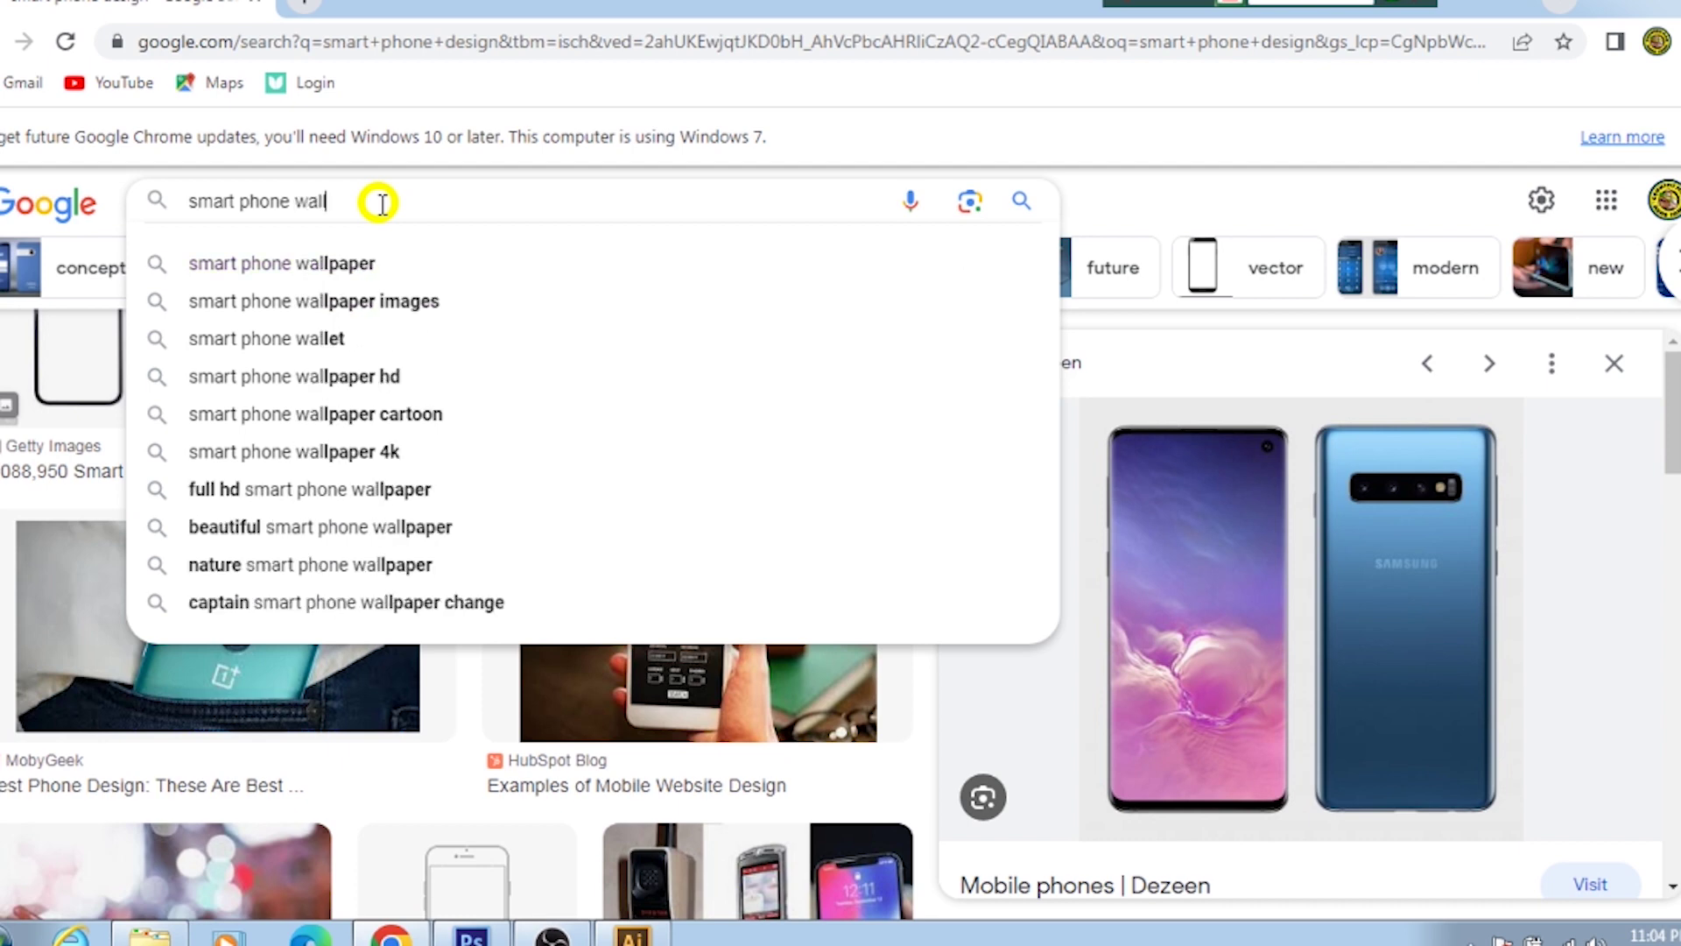
pyautogui.click(343, 265)
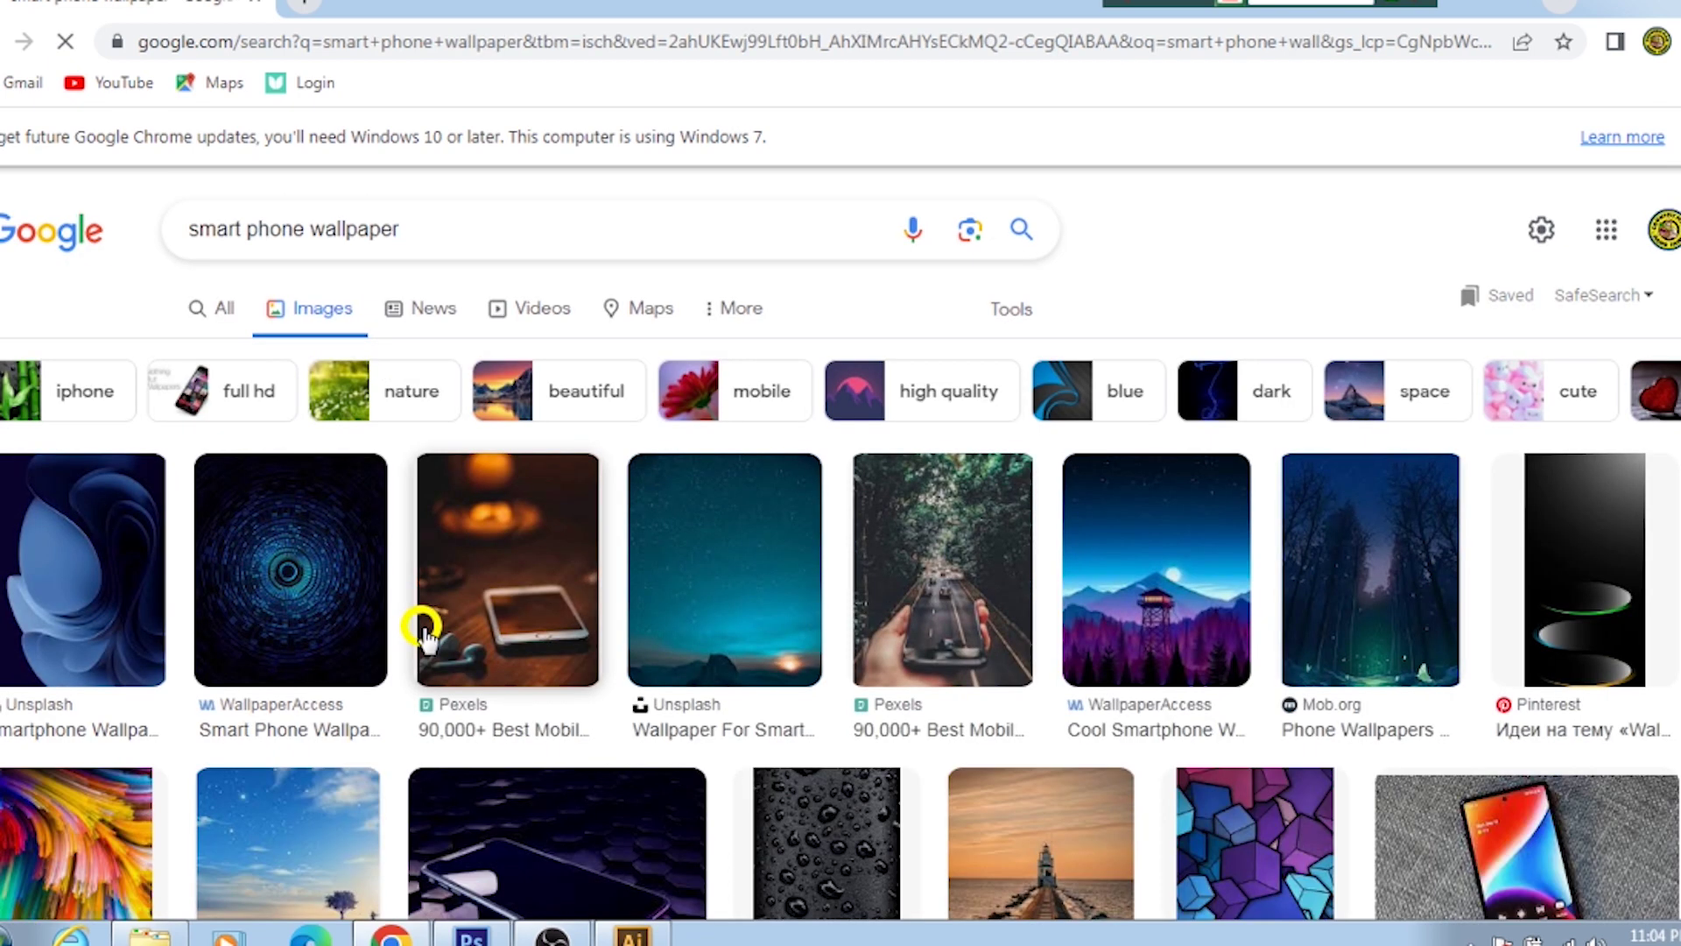
# Step: Browse the wallpaper results and open the colourful WallpaperSafari wallpaper preview
pyautogui.scroll(-3, 687, 630)
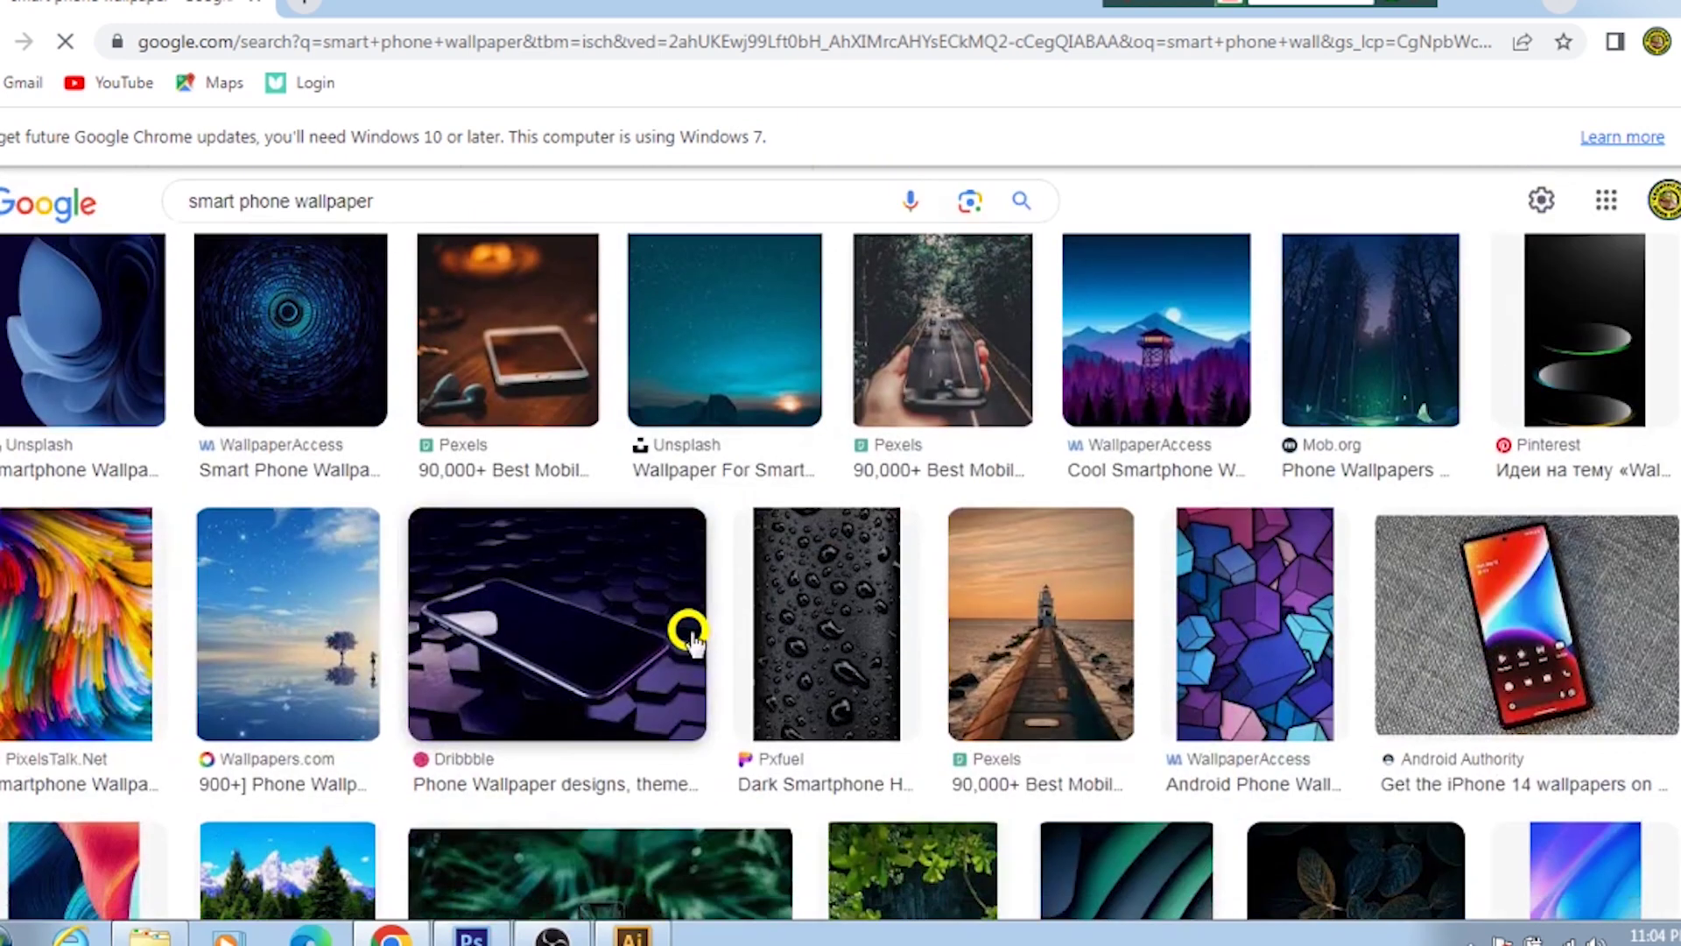
pyautogui.click(56, 643)
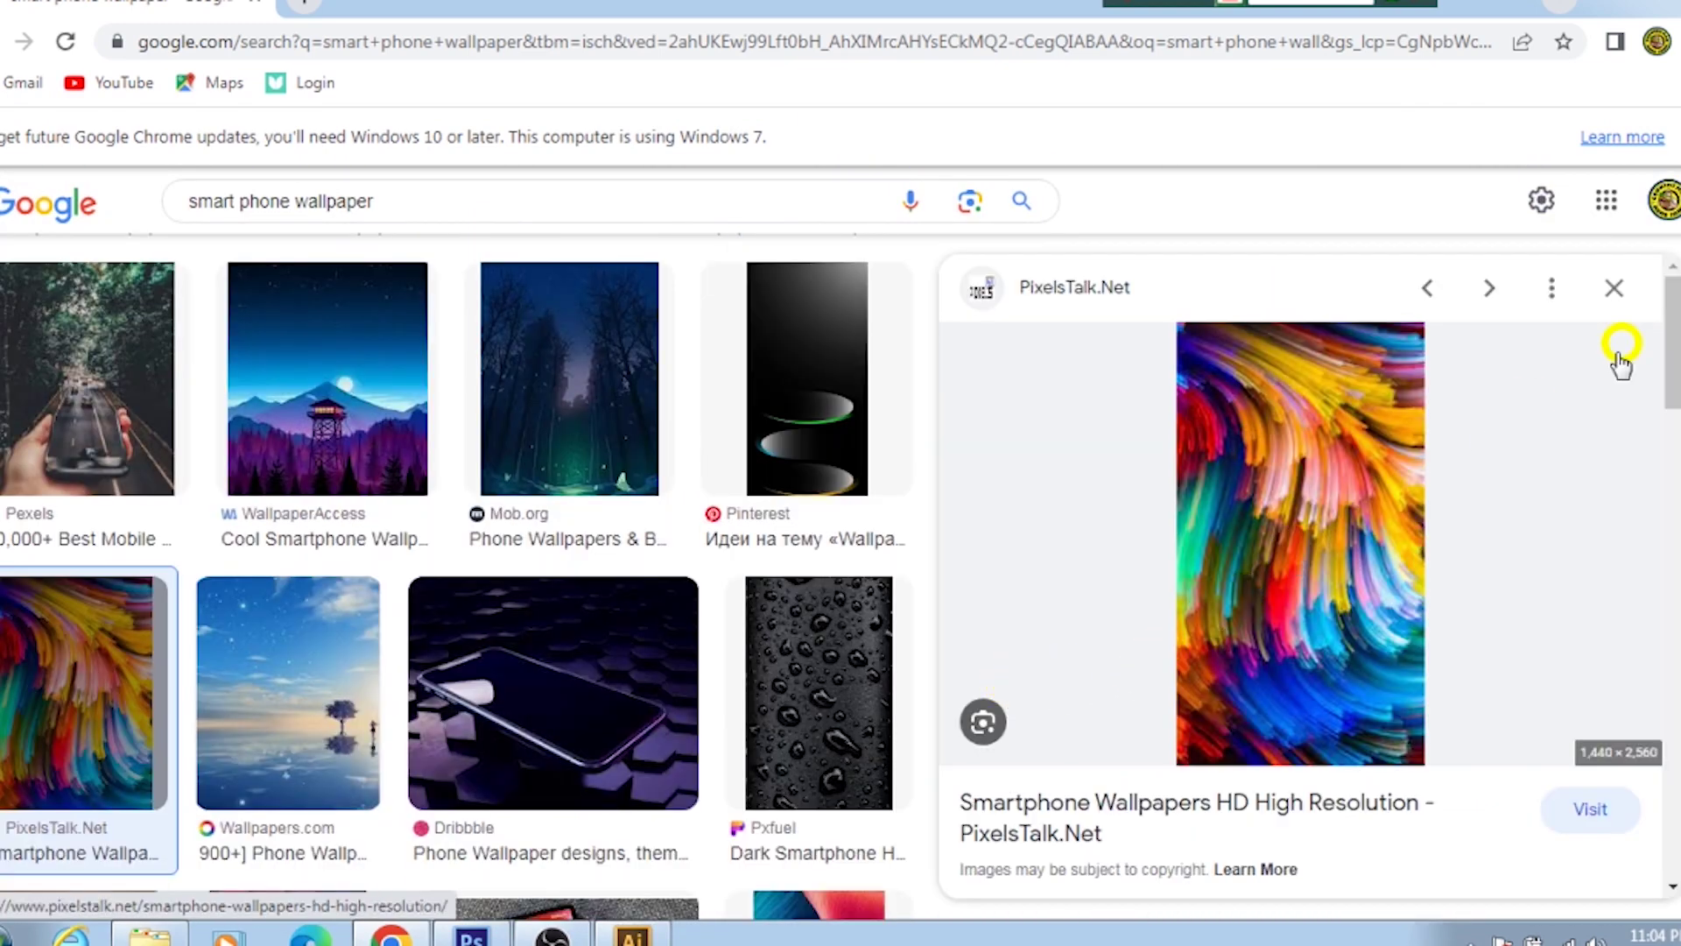
pyautogui.click(1616, 289)
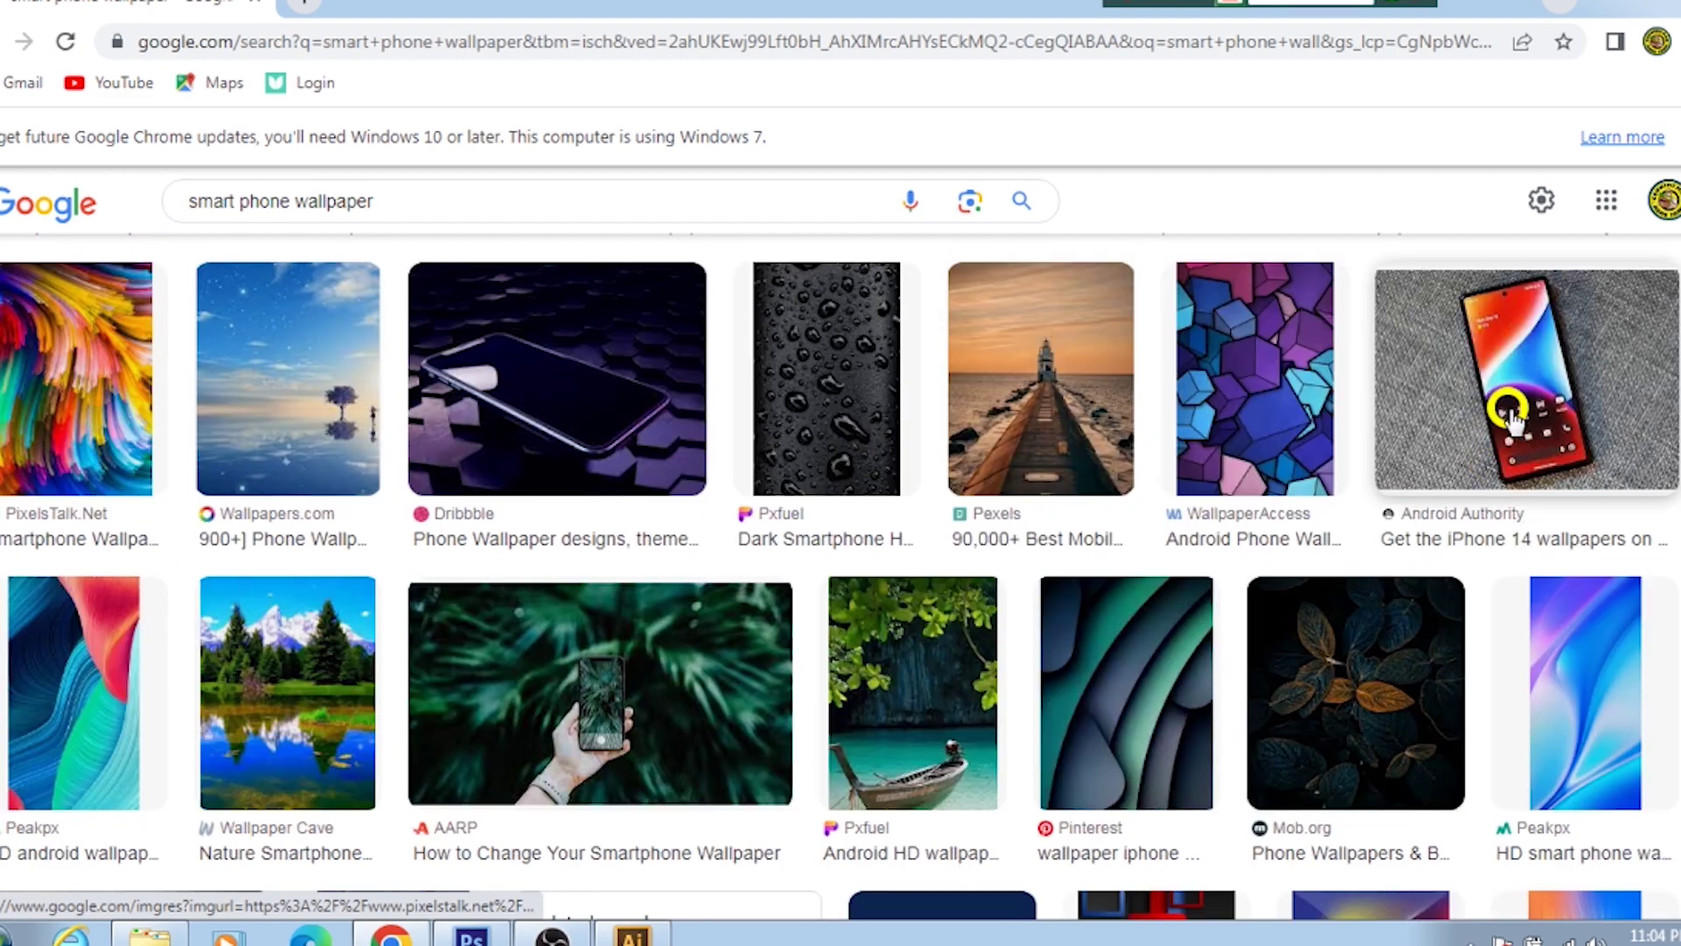
pyautogui.scroll(-5, 1230, 740)
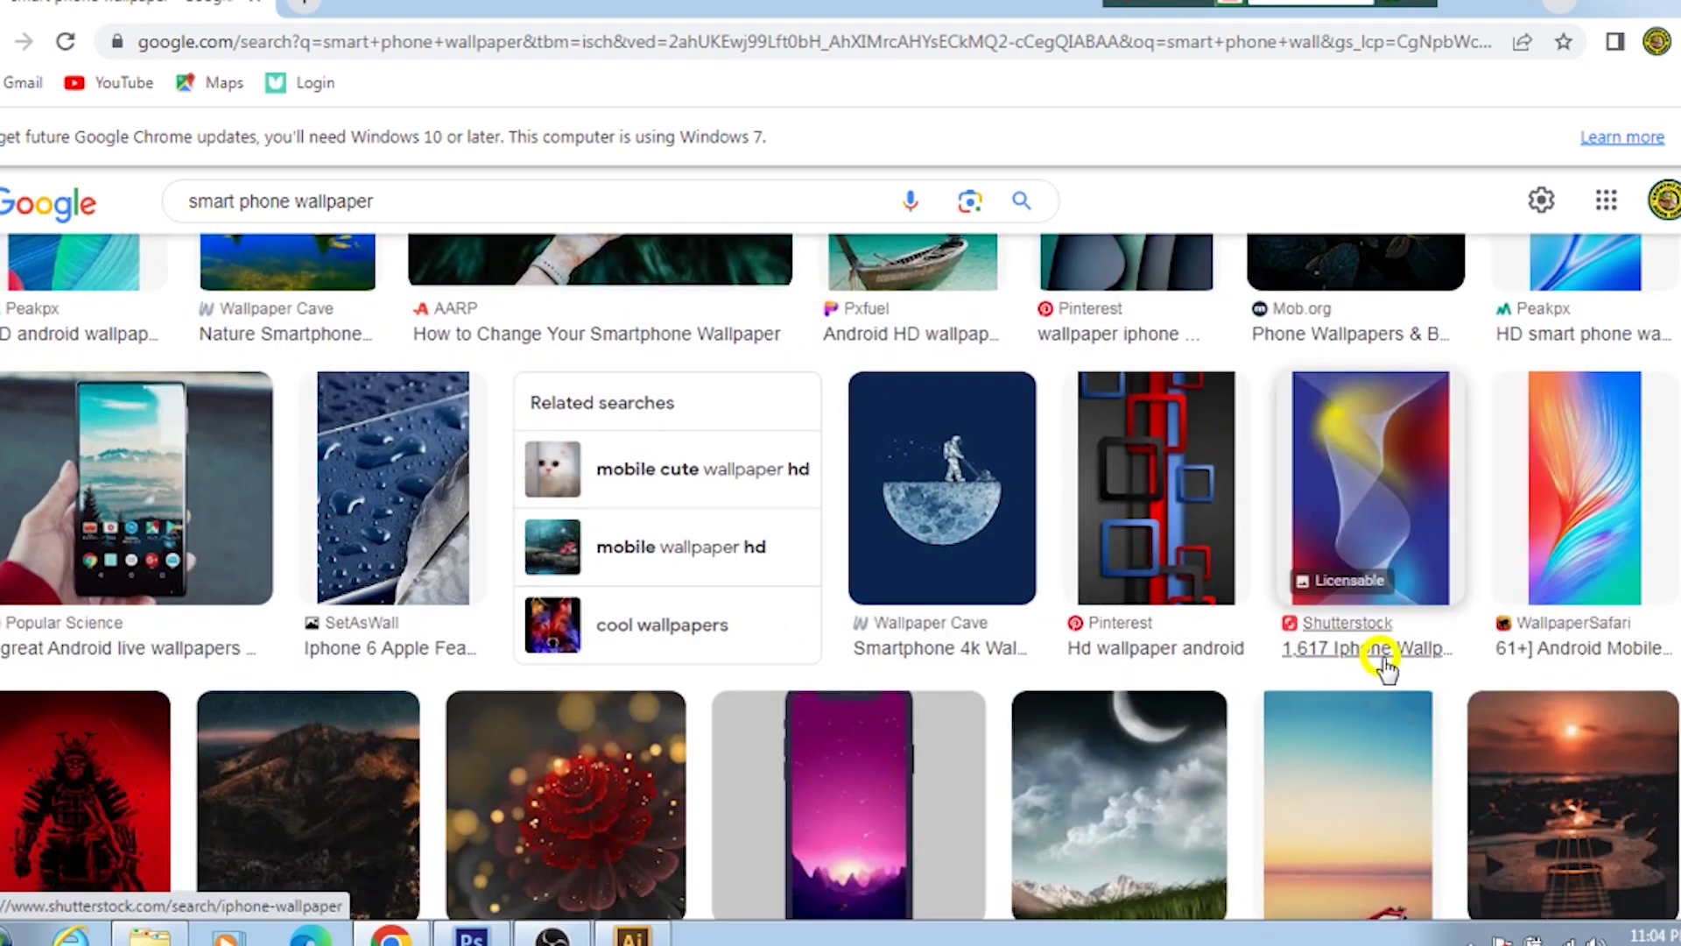
pyautogui.scroll(-4, 1391, 690)
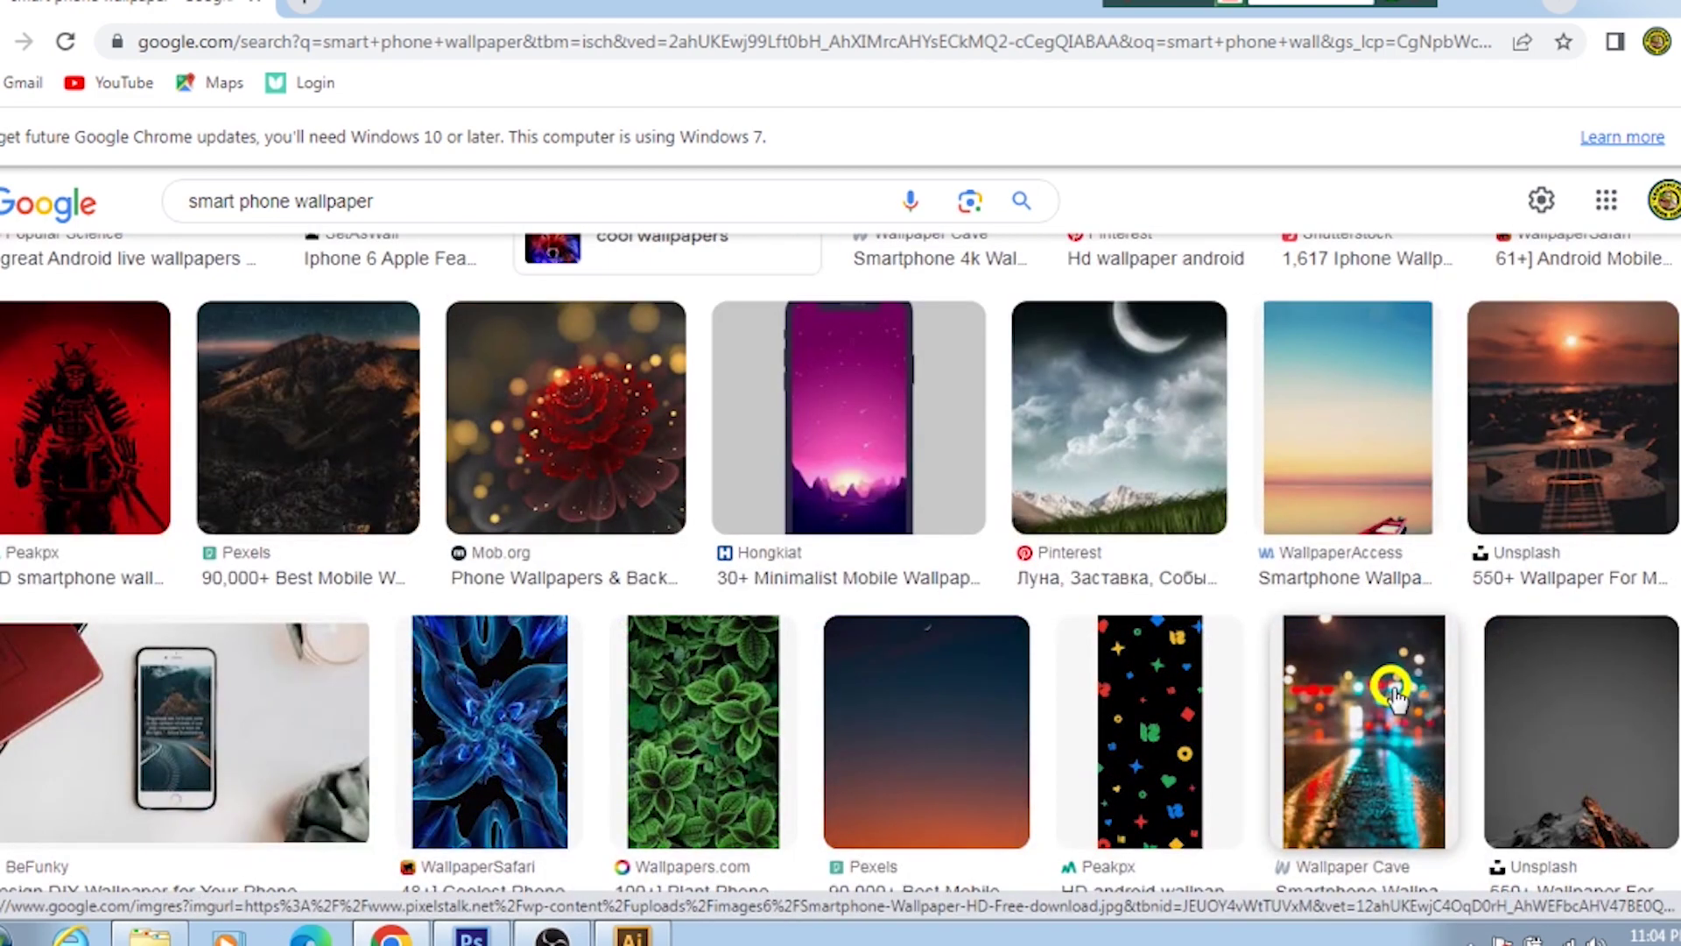
pyautogui.scroll(-5, 1394, 696)
pyautogui.scroll(3, 1392, 691)
pyautogui.scroll(-5, 1388, 687)
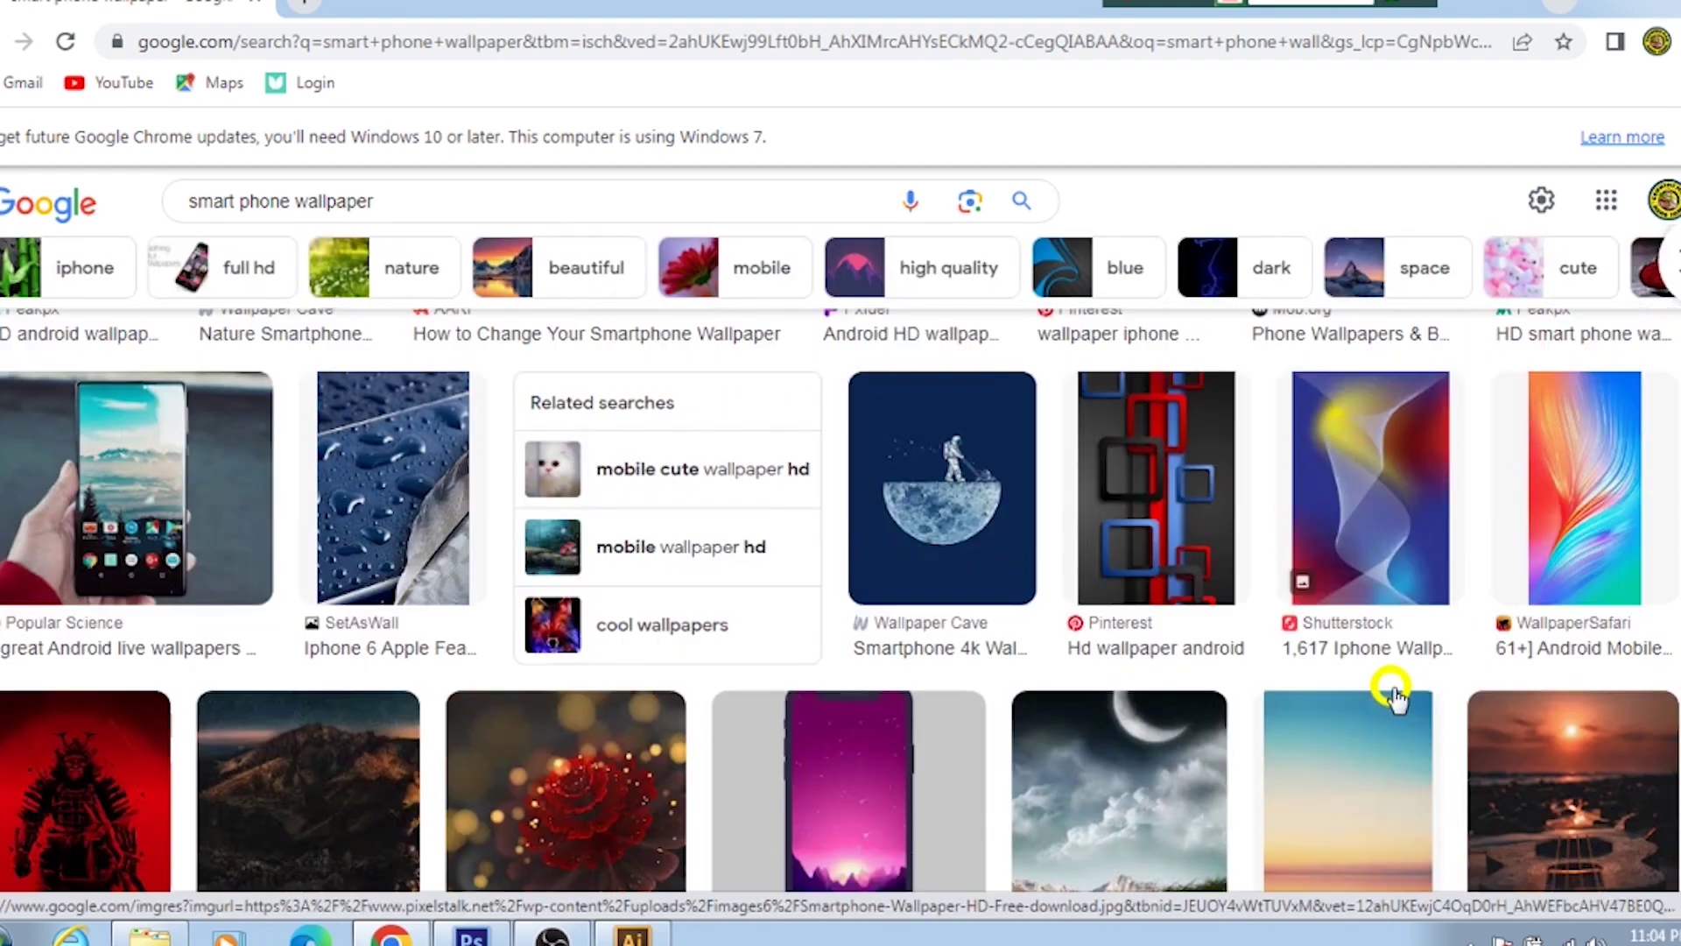
pyautogui.click(1559, 487)
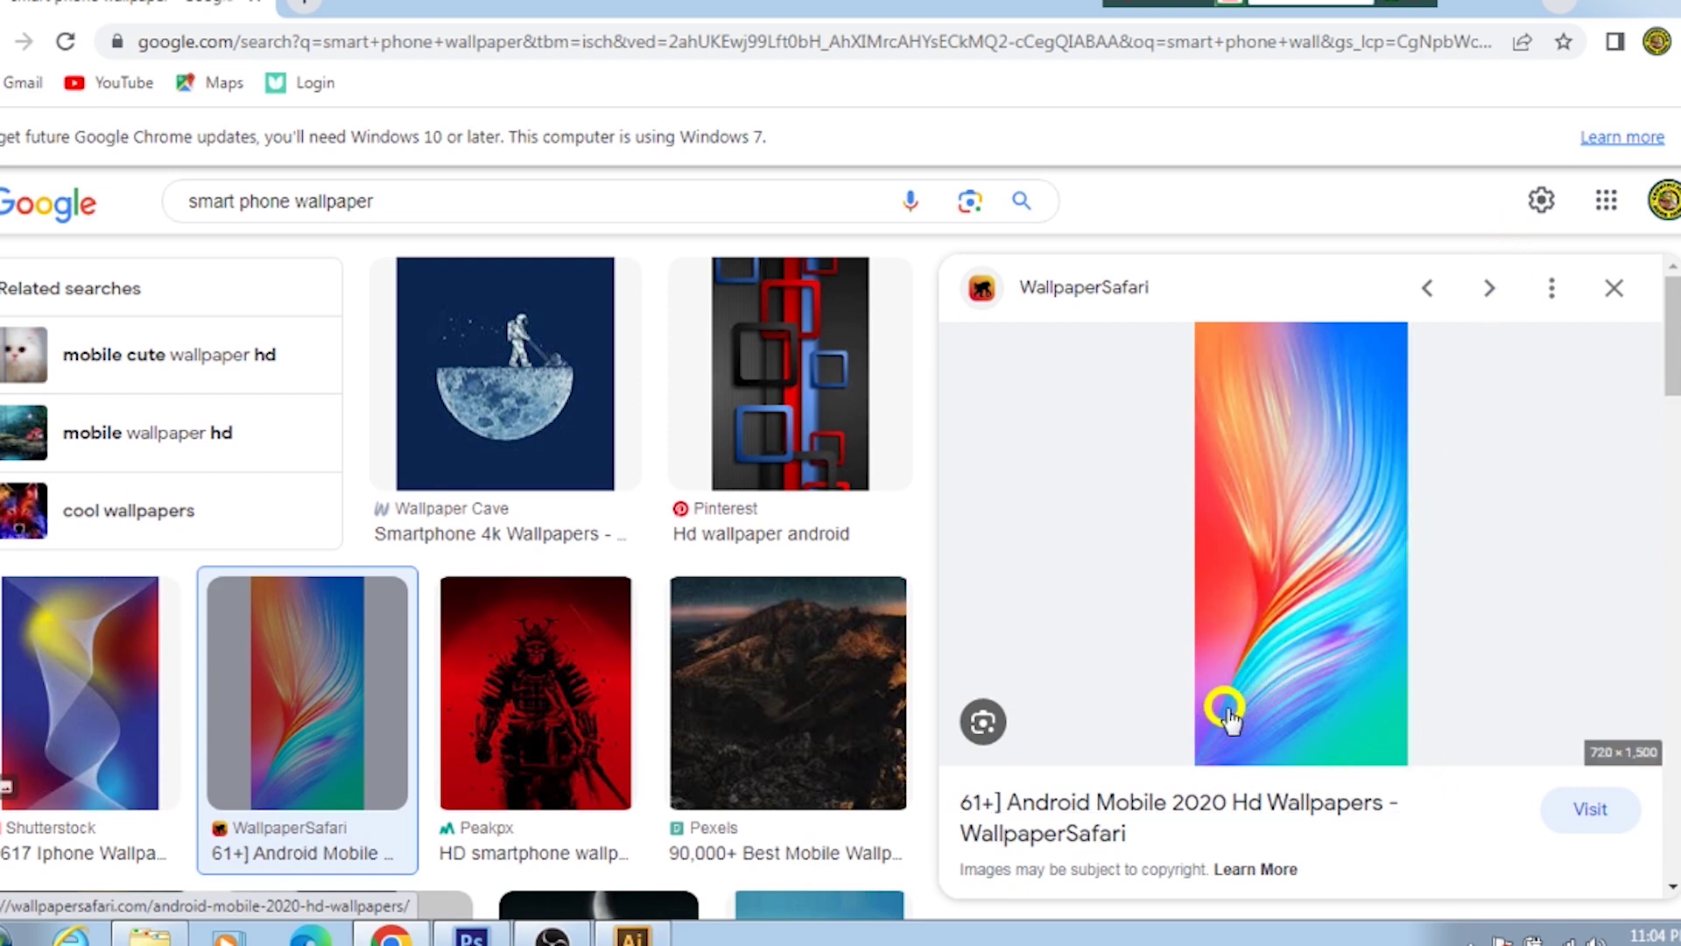
pyautogui.click(1469, 935)
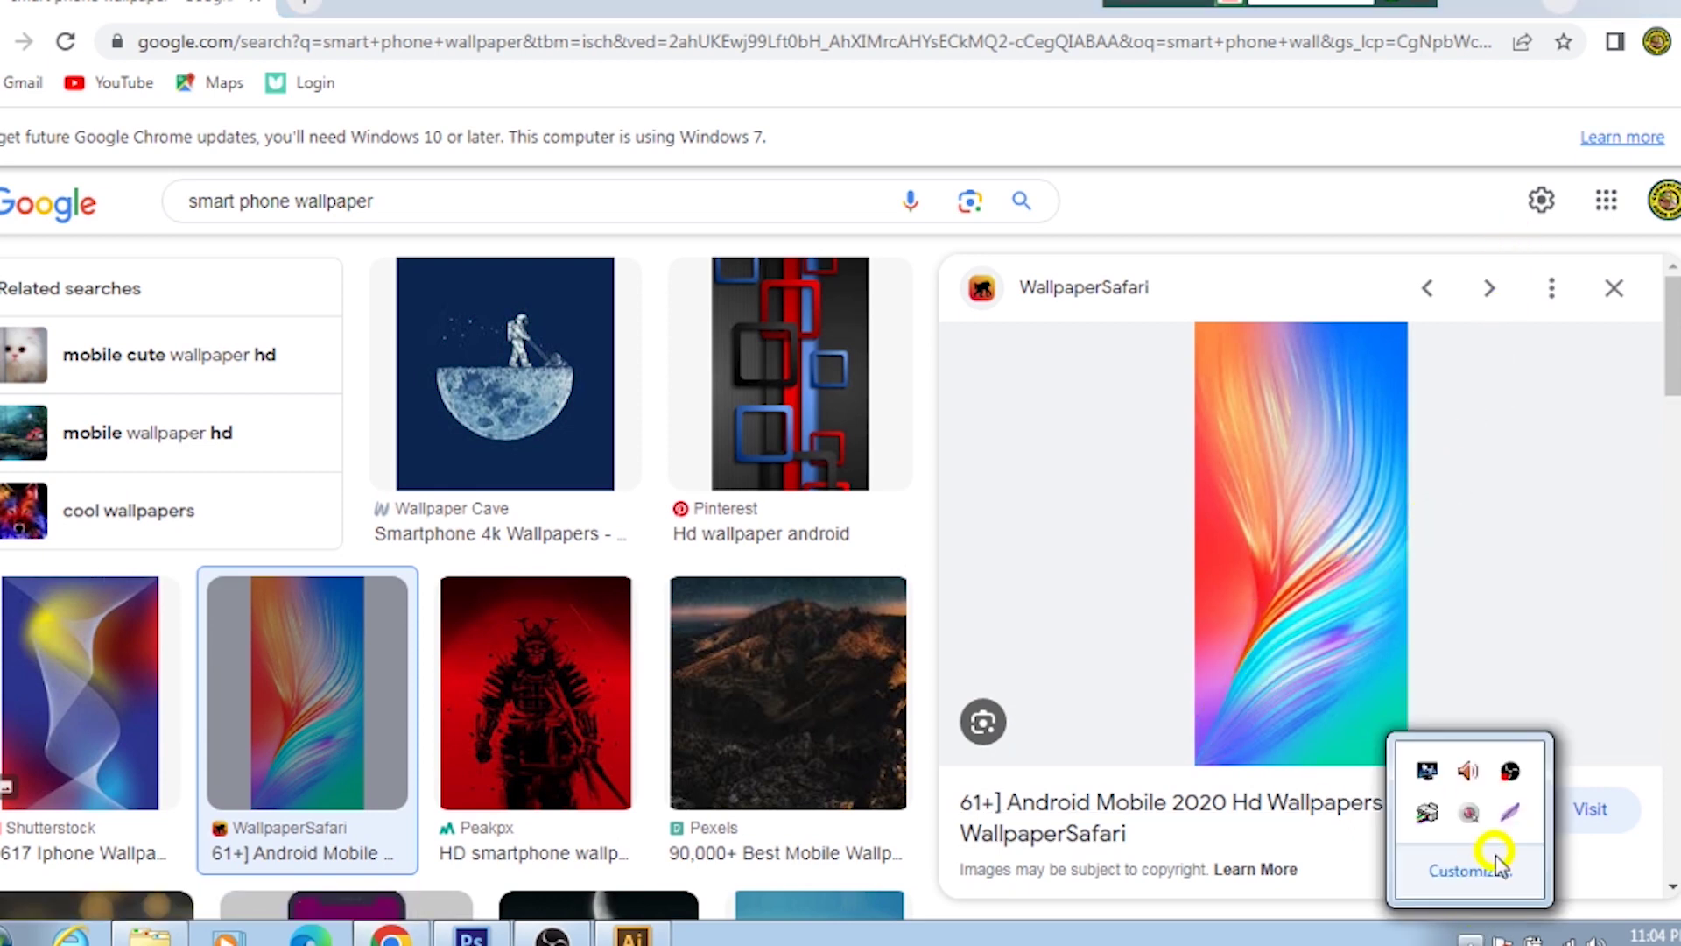
# Step: Drag a Lightshot capture area over the wallpaper preview and save it as Screenshot_3.png
pyautogui.click(1510, 809)
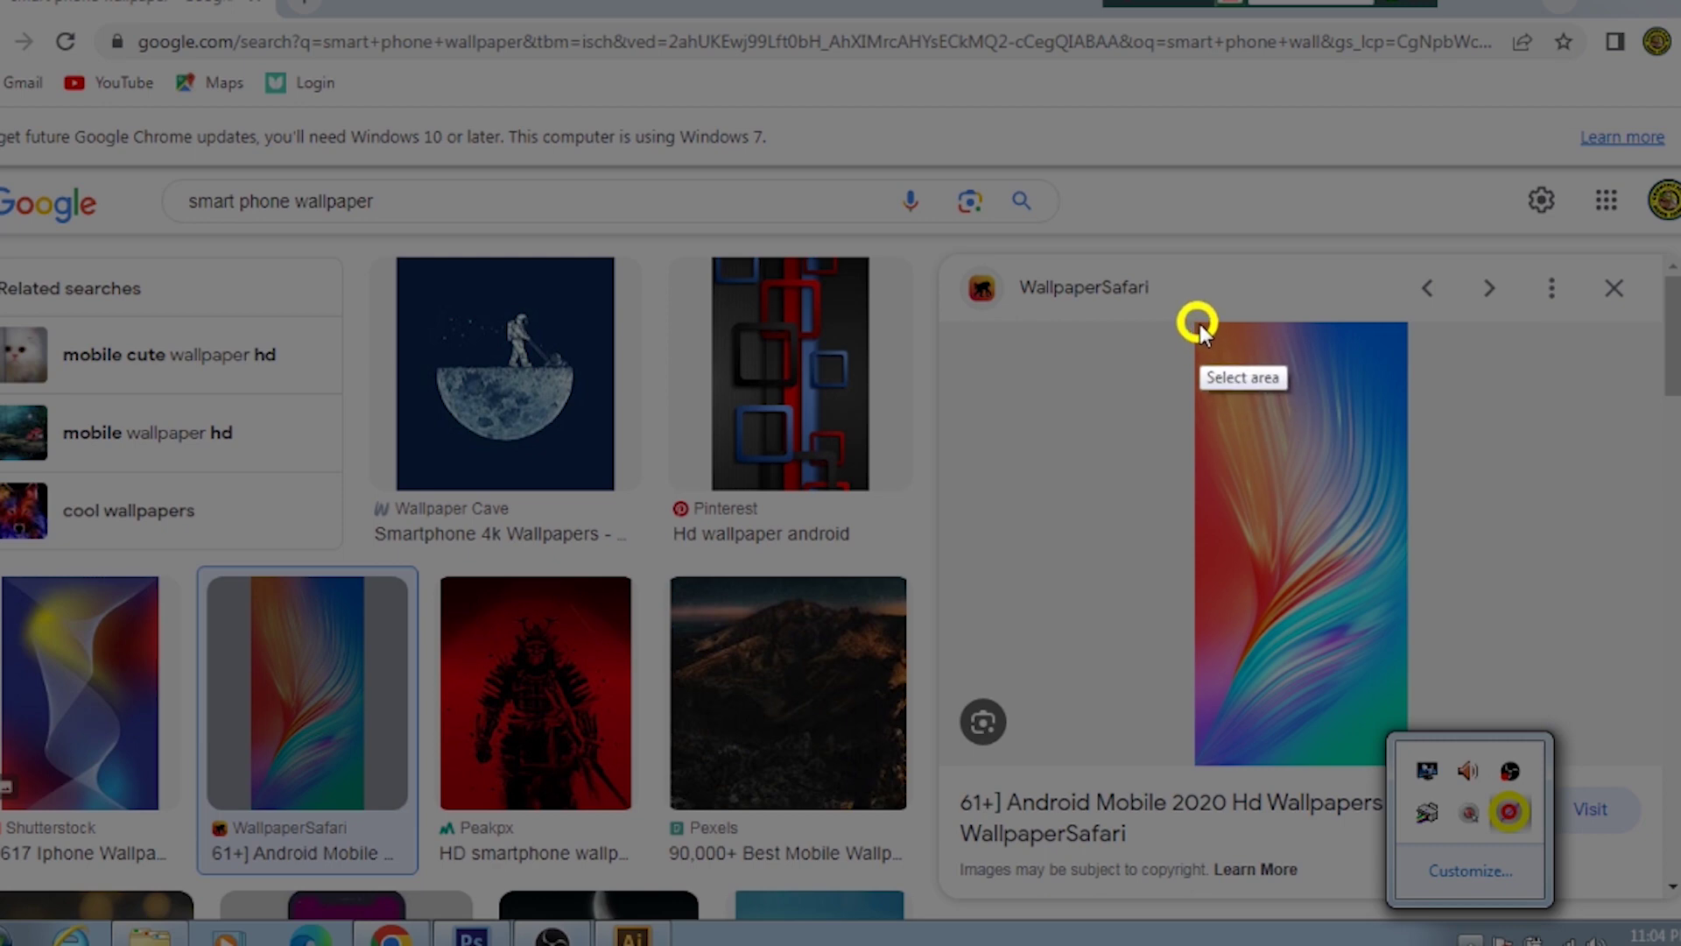
pyautogui.moveTo(1199, 325)
pyautogui.mouseDown()
pyautogui.moveTo(1397, 765)
pyautogui.moveTo(1404, 727)
pyautogui.mouseUp()
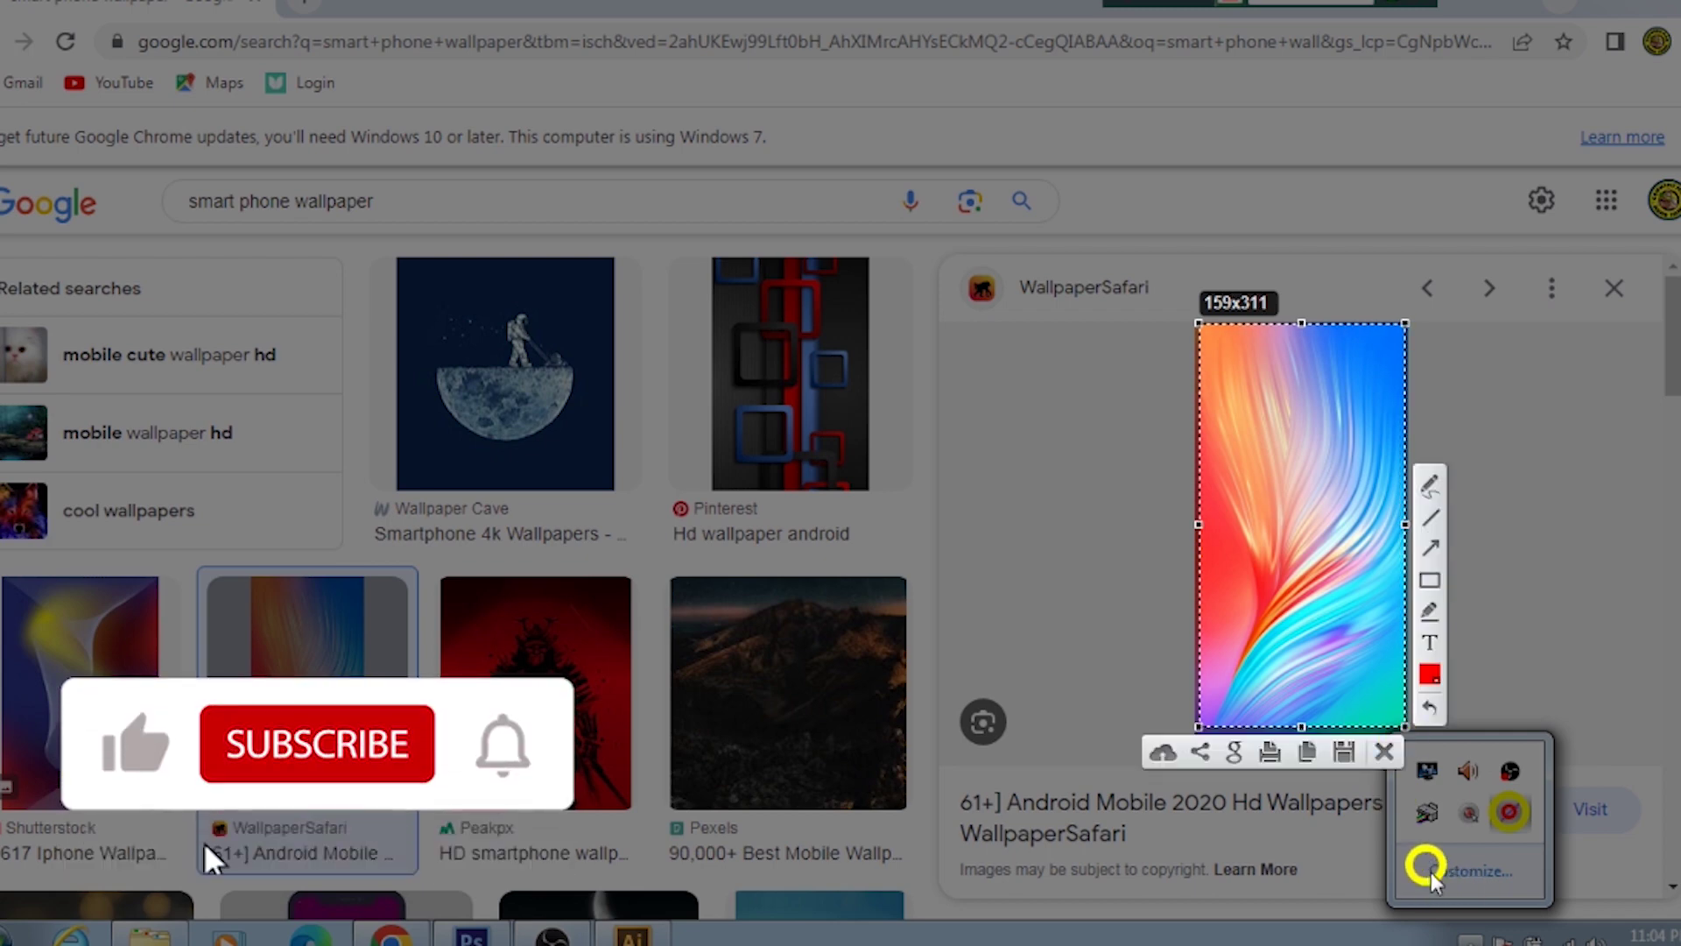
pyautogui.click(1344, 751)
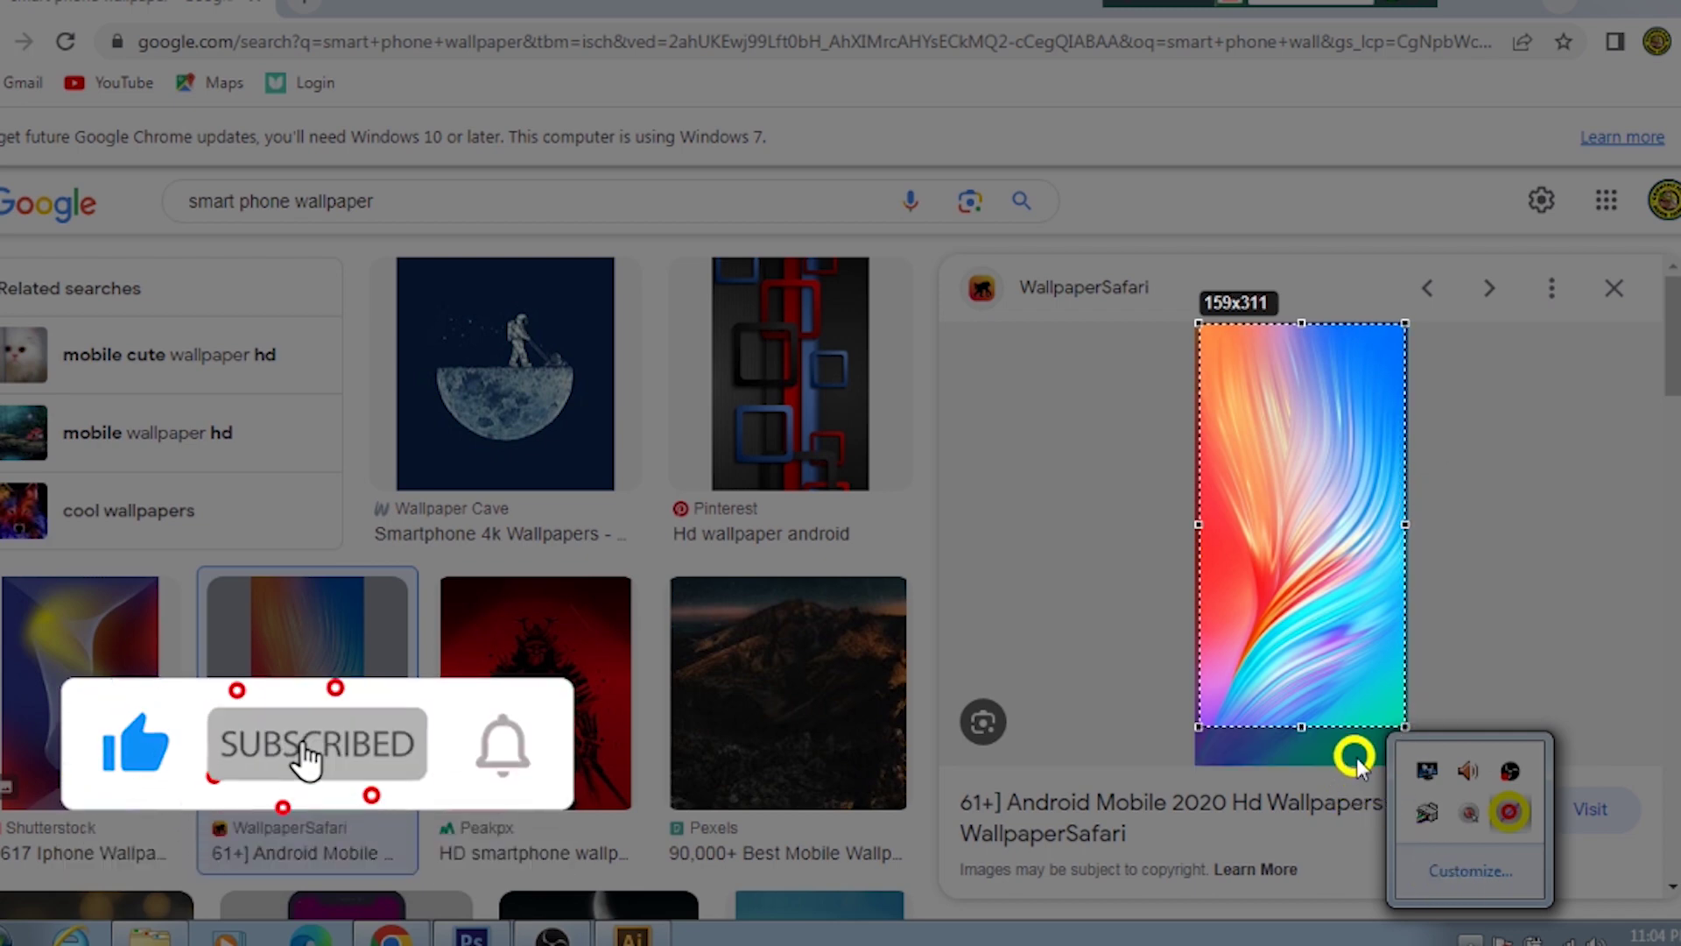
pyautogui.click(613, 451)
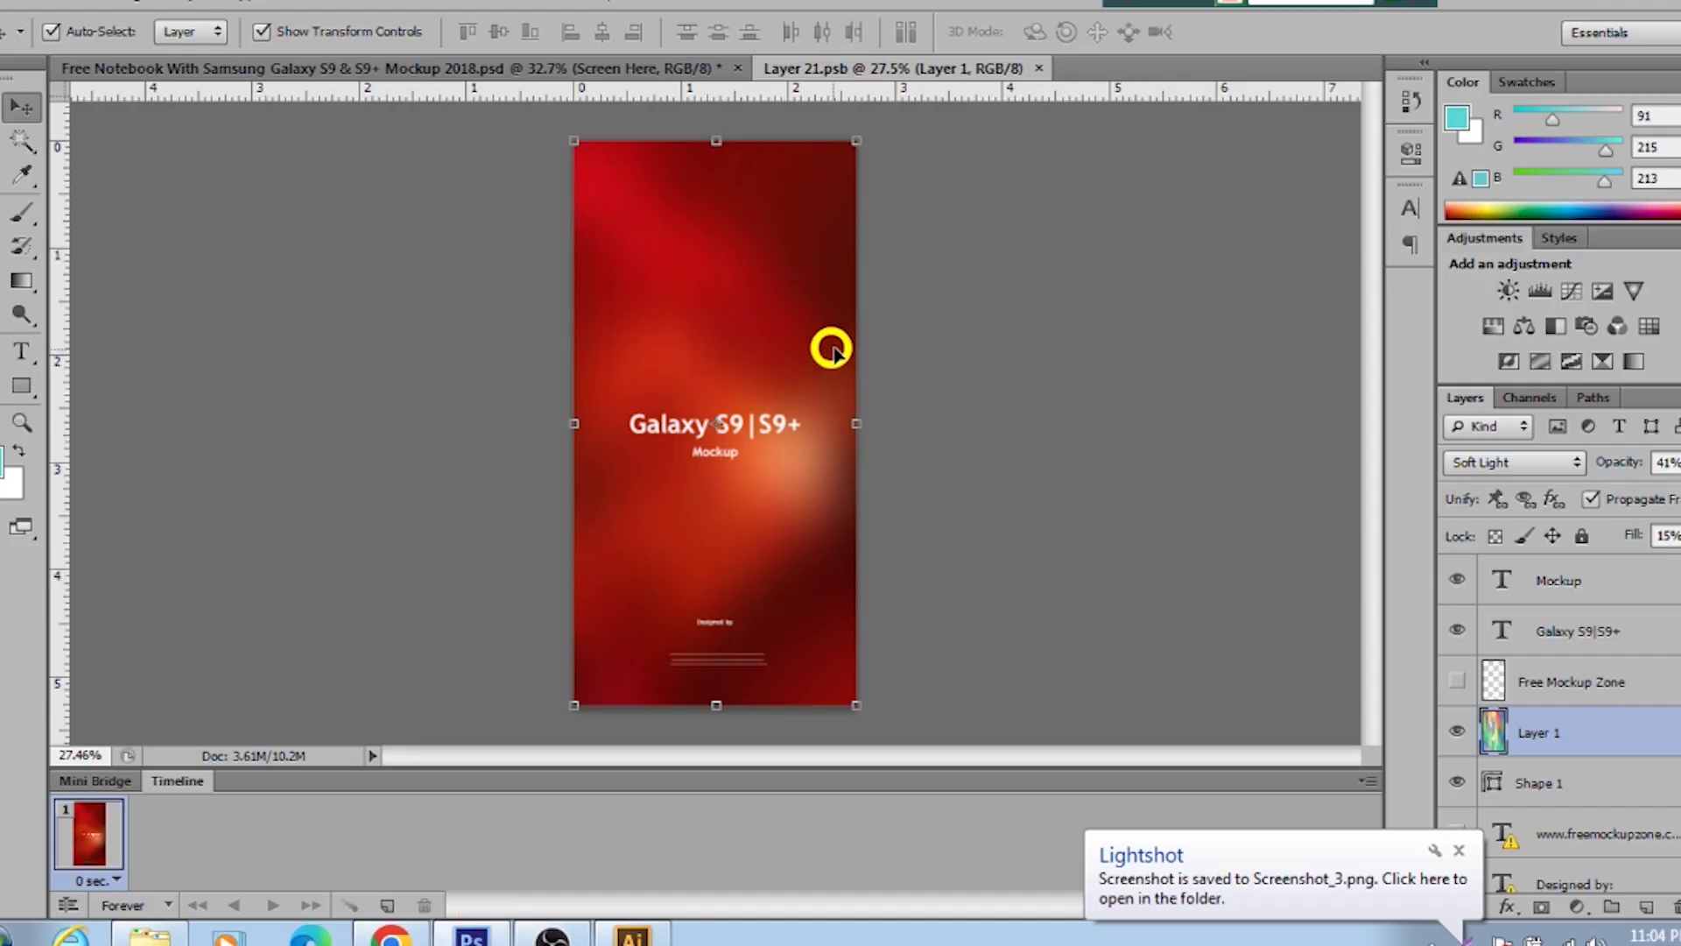
# Step: Open the Screenshot_3.png wallpaper image in Photoshop
pyautogui.click(19, 11)
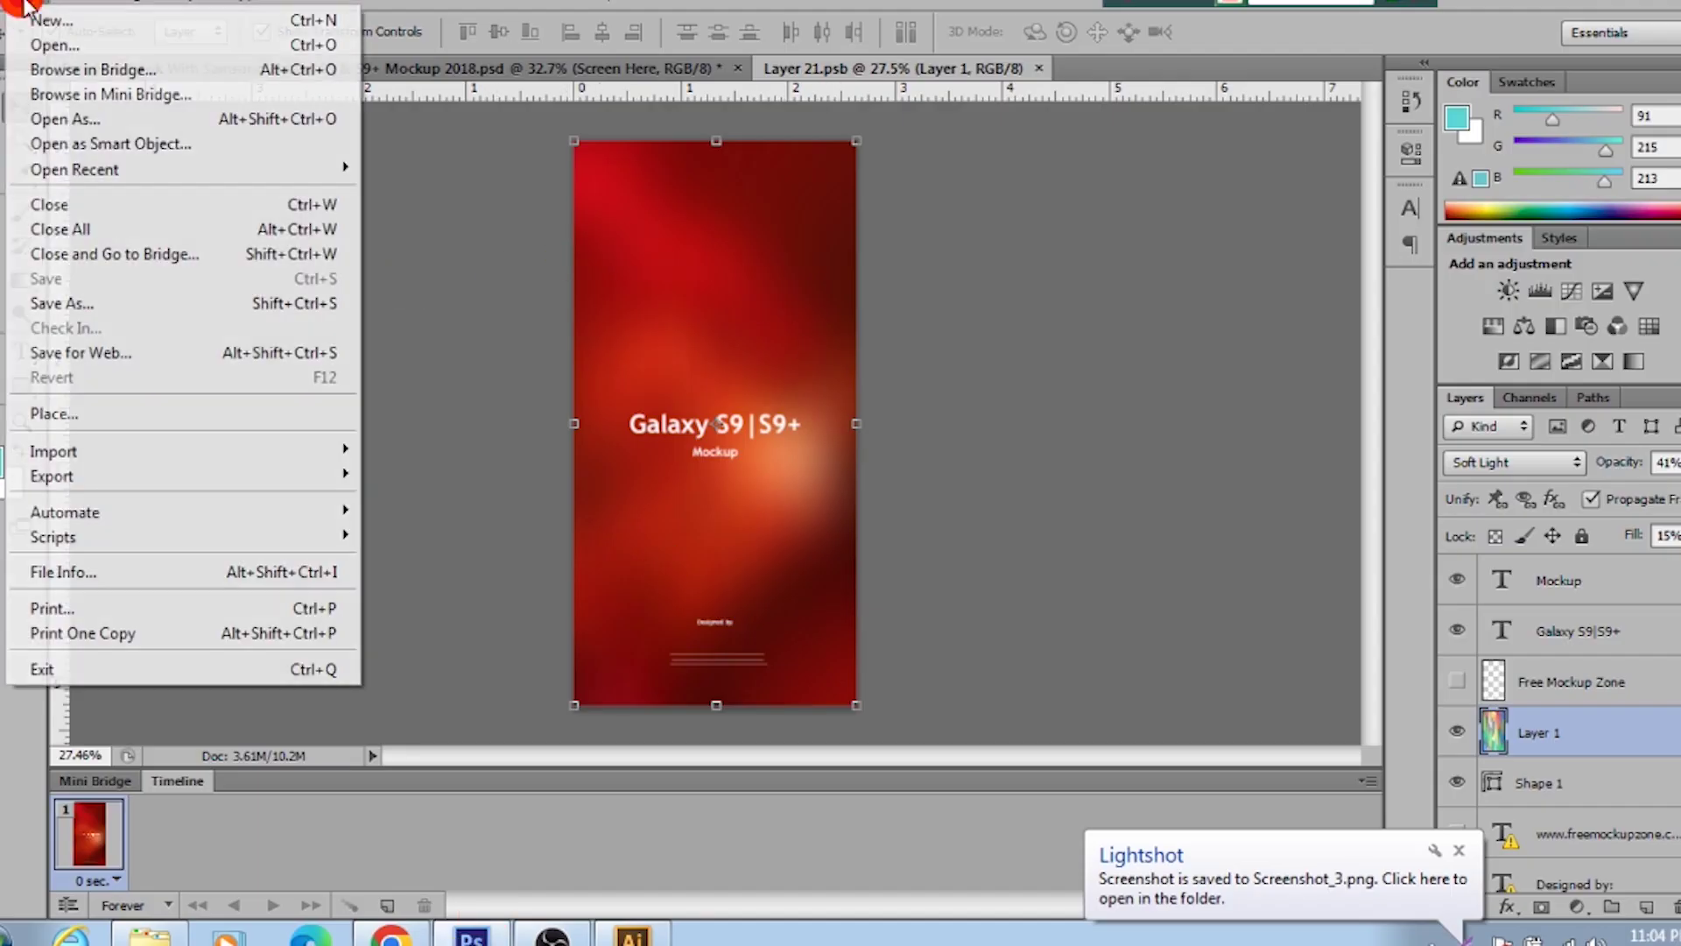
pyautogui.click(53, 49)
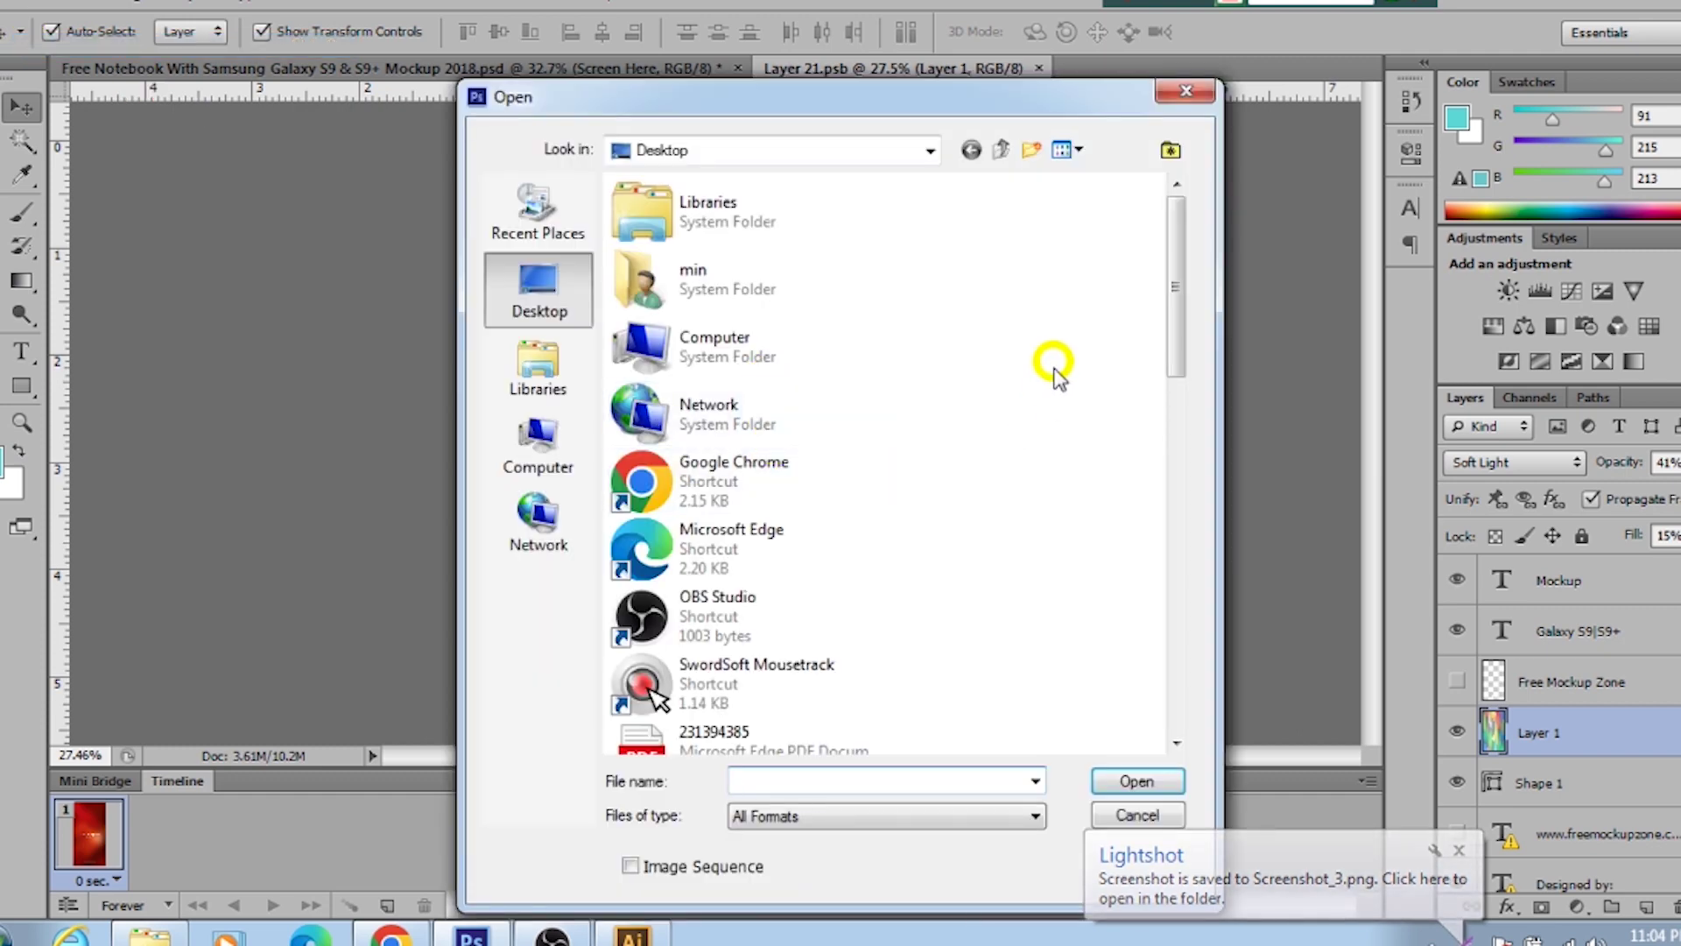
pyautogui.moveTo(1174, 255); pyautogui.dragTo(1173, 472)
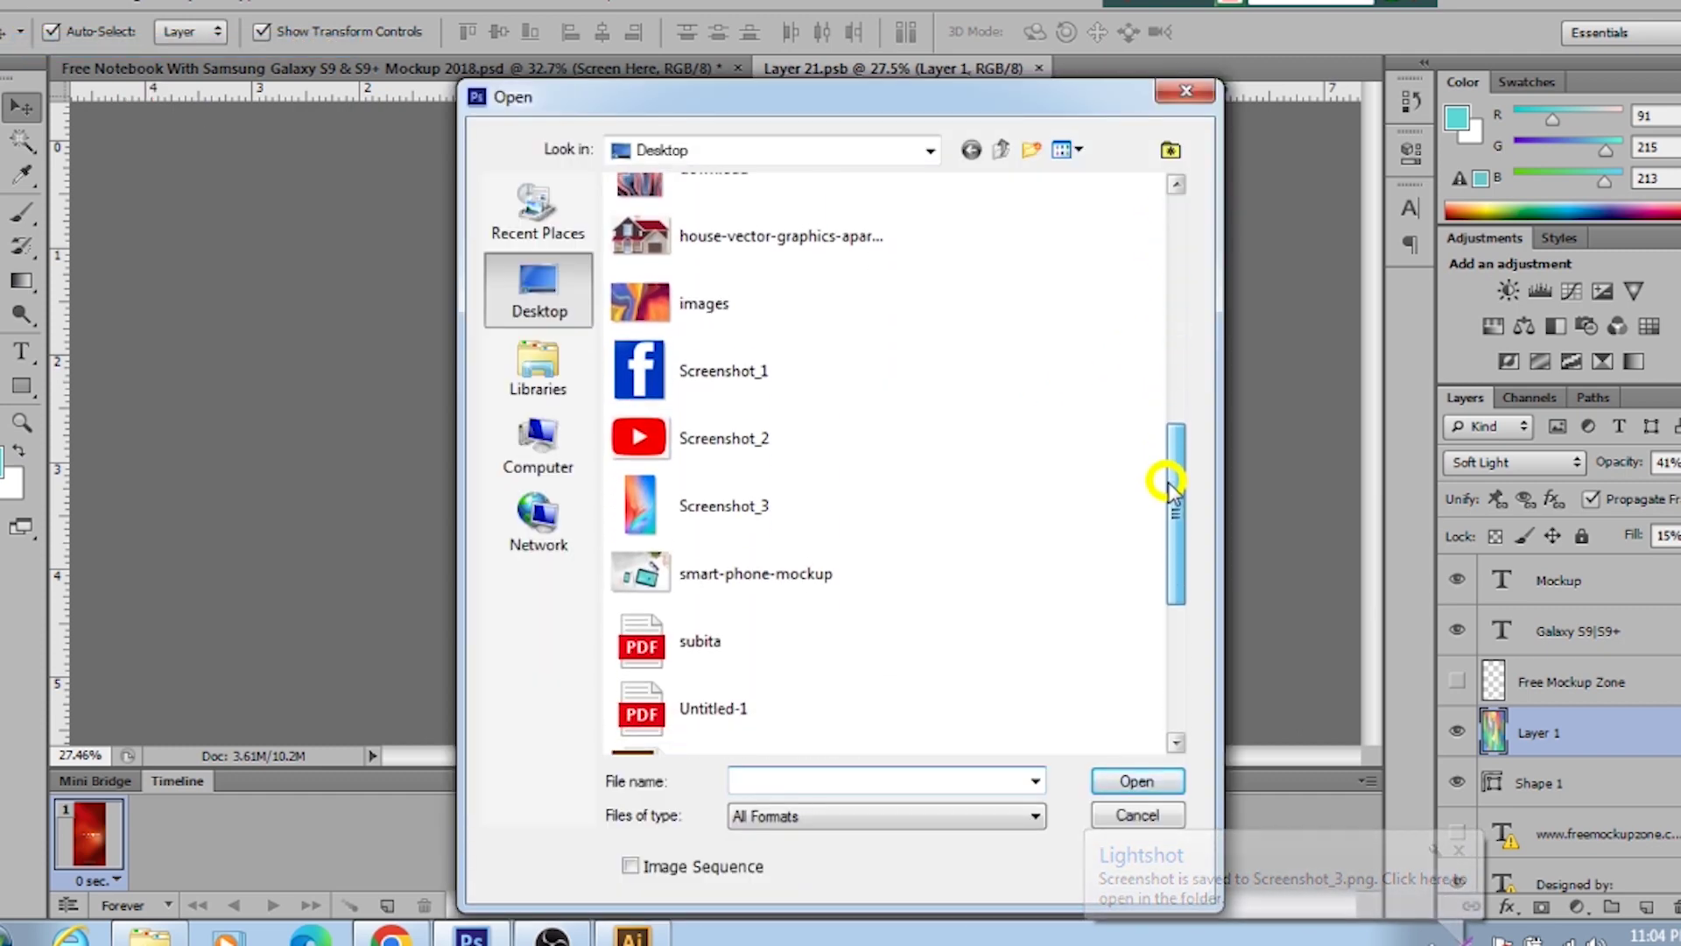
pyautogui.click(769, 491)
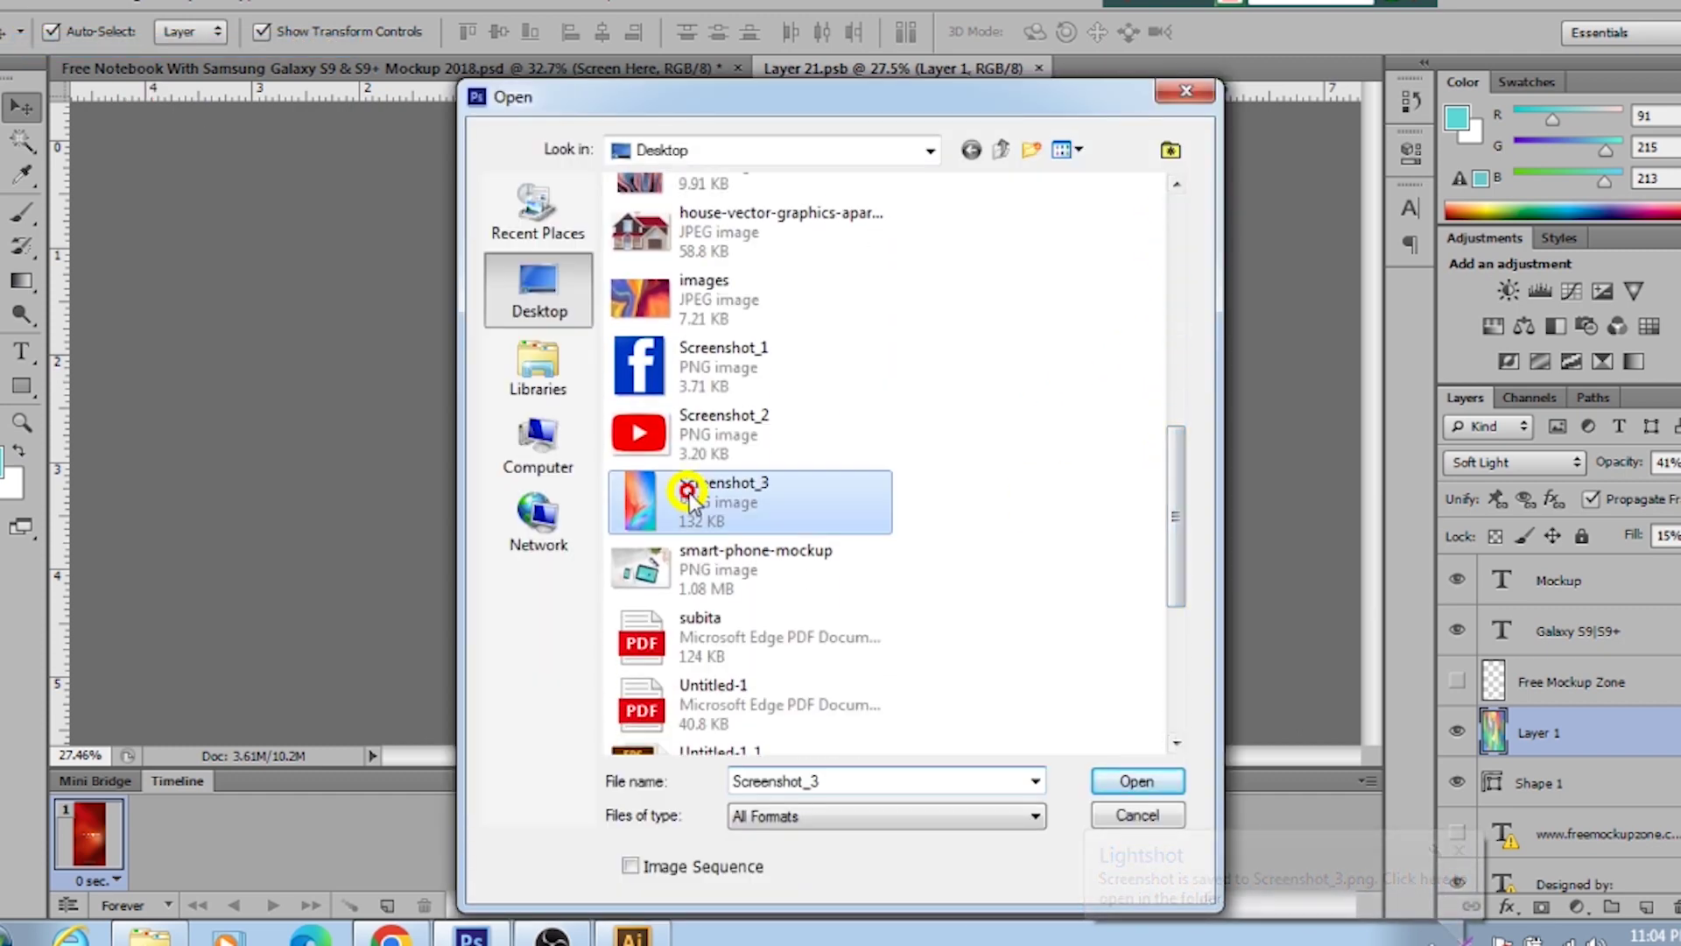
pyautogui.click(1129, 778)
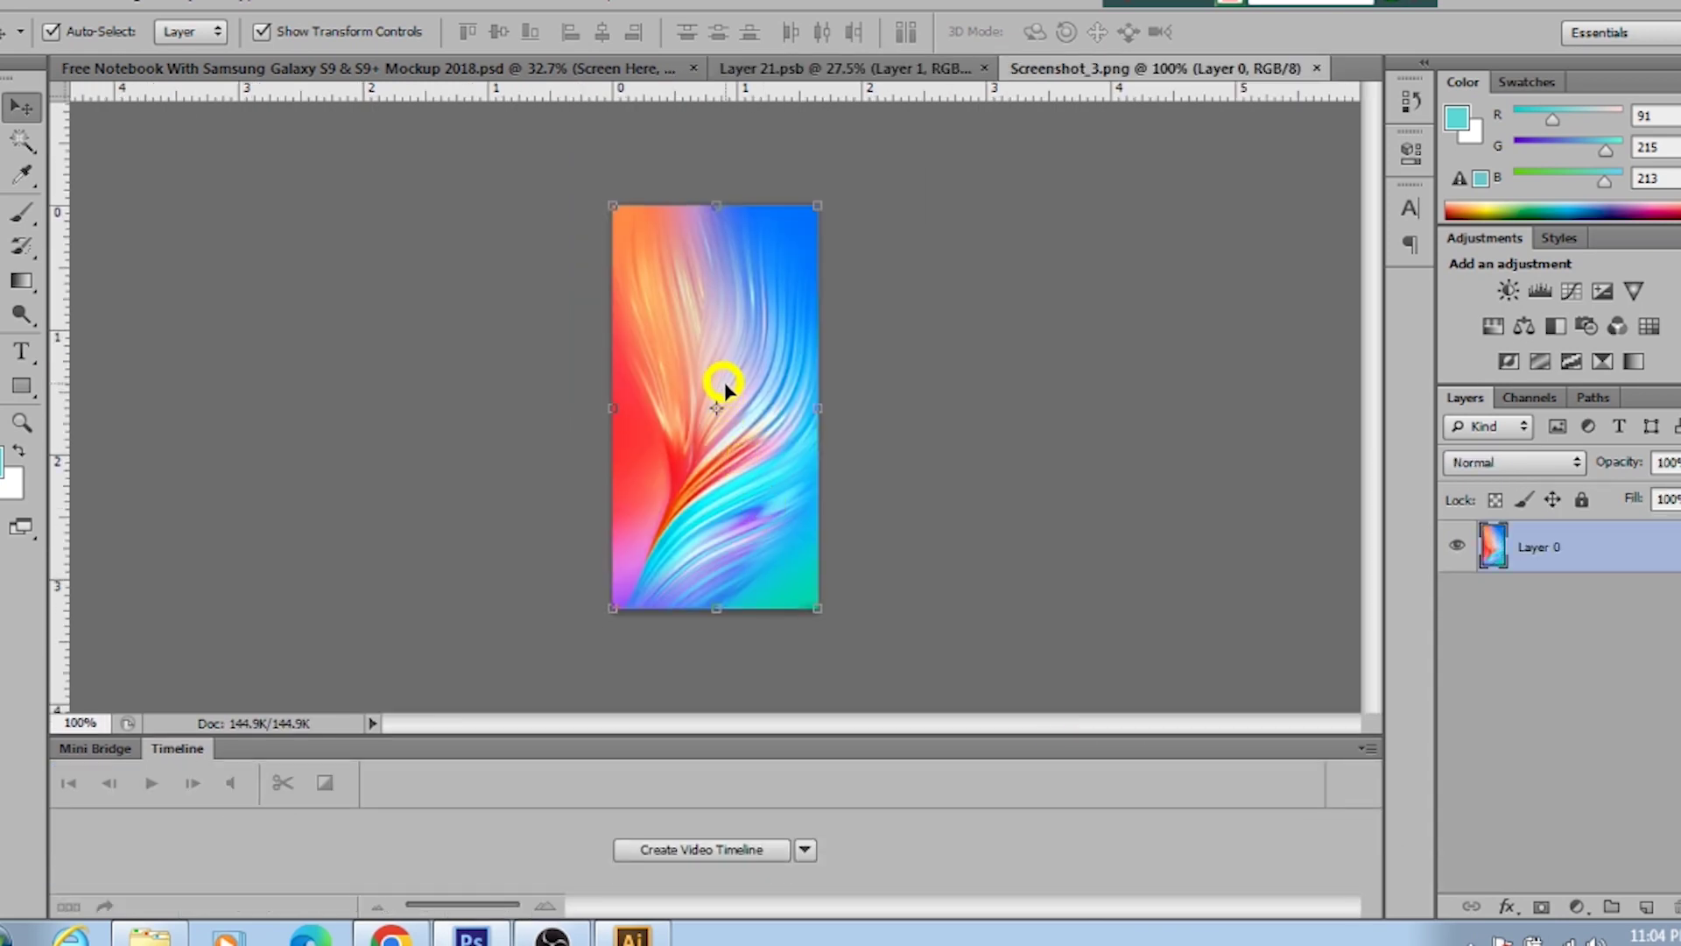
# Step: Drag the wallpaper into Layer 21.psb and stretch it to fill the whole canvas
pyautogui.moveTo(723, 369); pyautogui.dragTo(795, 70)
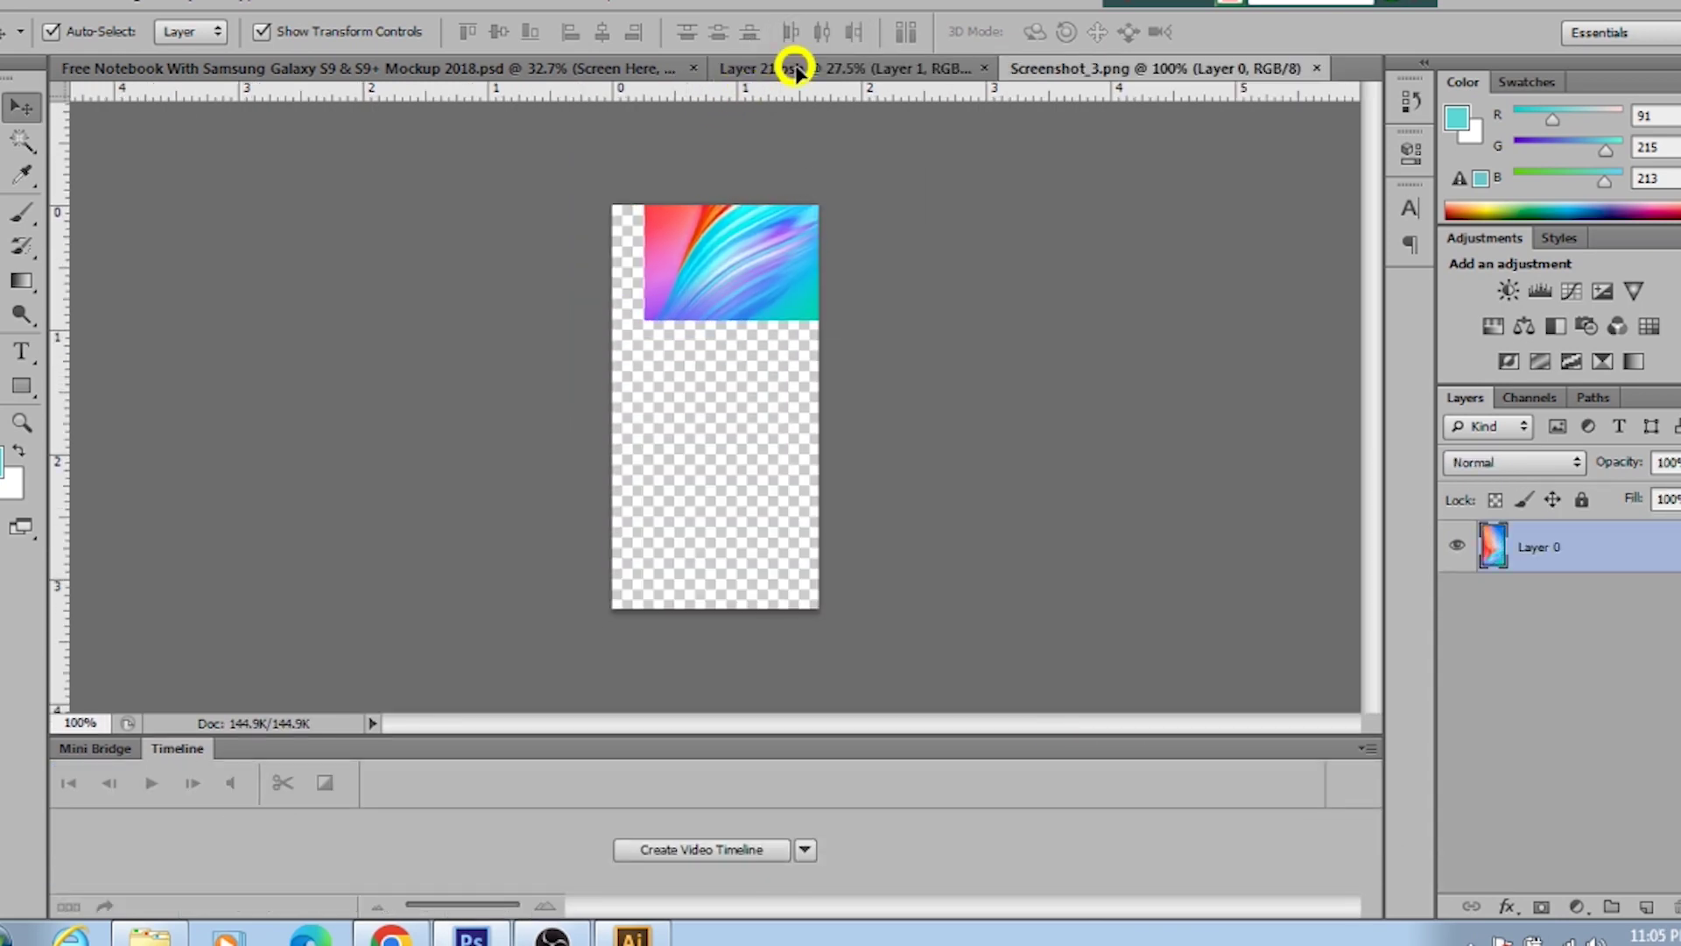
pyautogui.moveTo(795, 70)
pyautogui.mouseDown()
pyautogui.moveTo(799, 454)
pyautogui.moveTo(582, 468)
pyautogui.mouseUp()
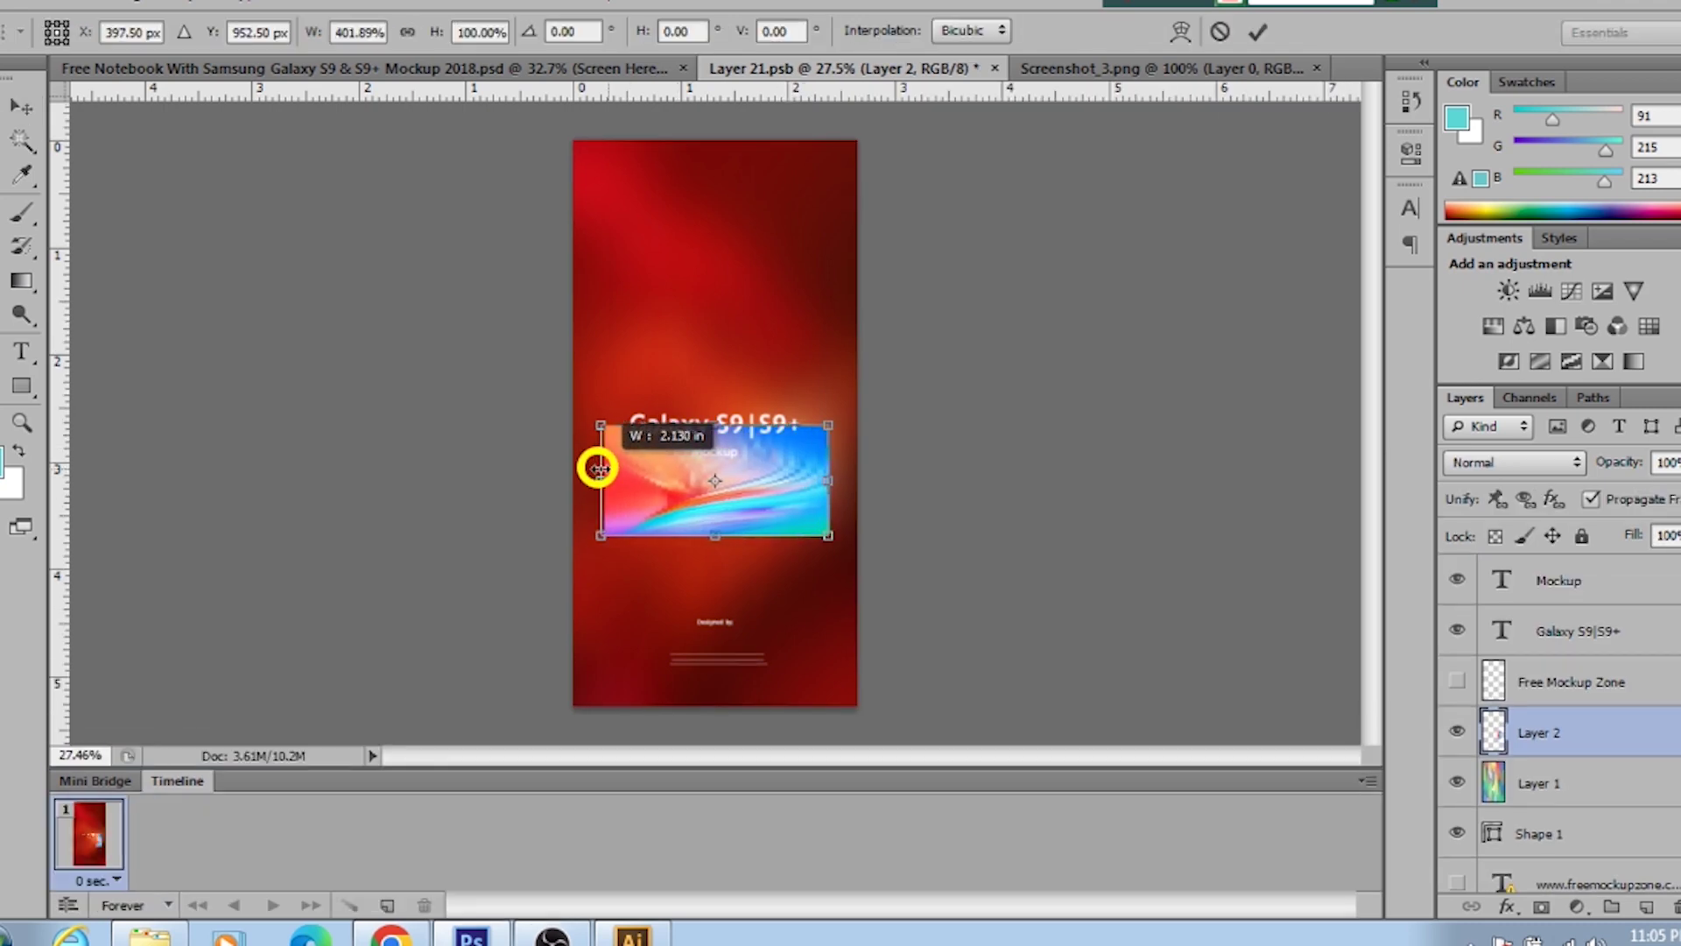
pyautogui.moveTo(700, 427); pyautogui.dragTo(702, 141)
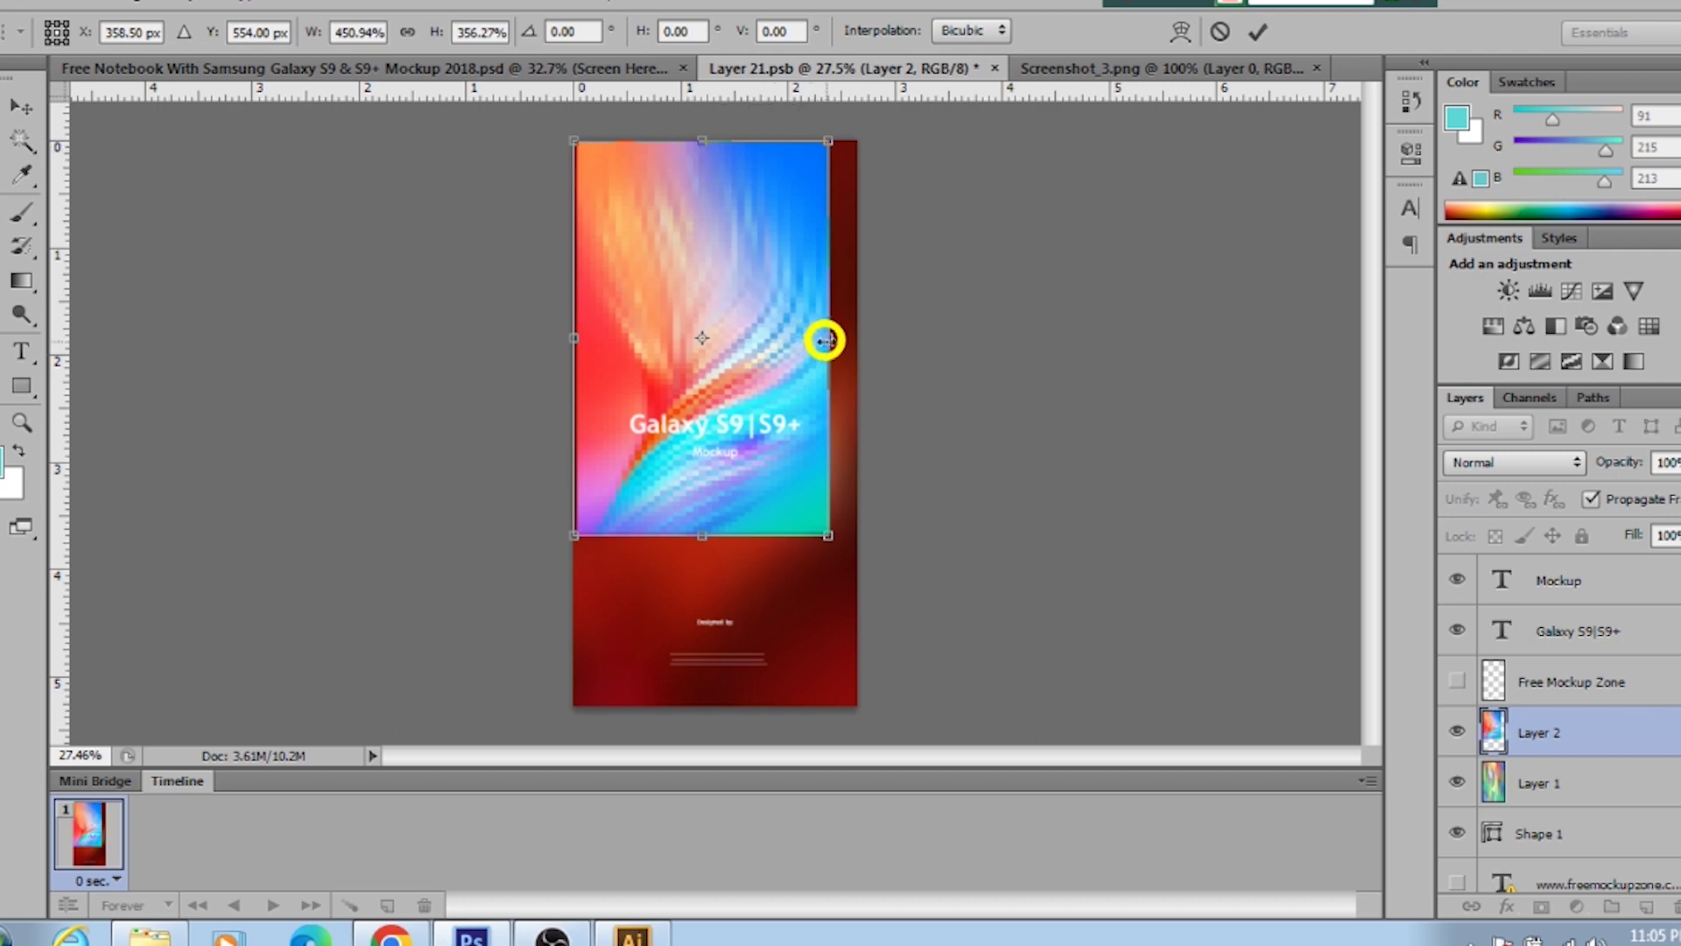
pyautogui.moveTo(826, 340); pyautogui.dragTo(857, 340)
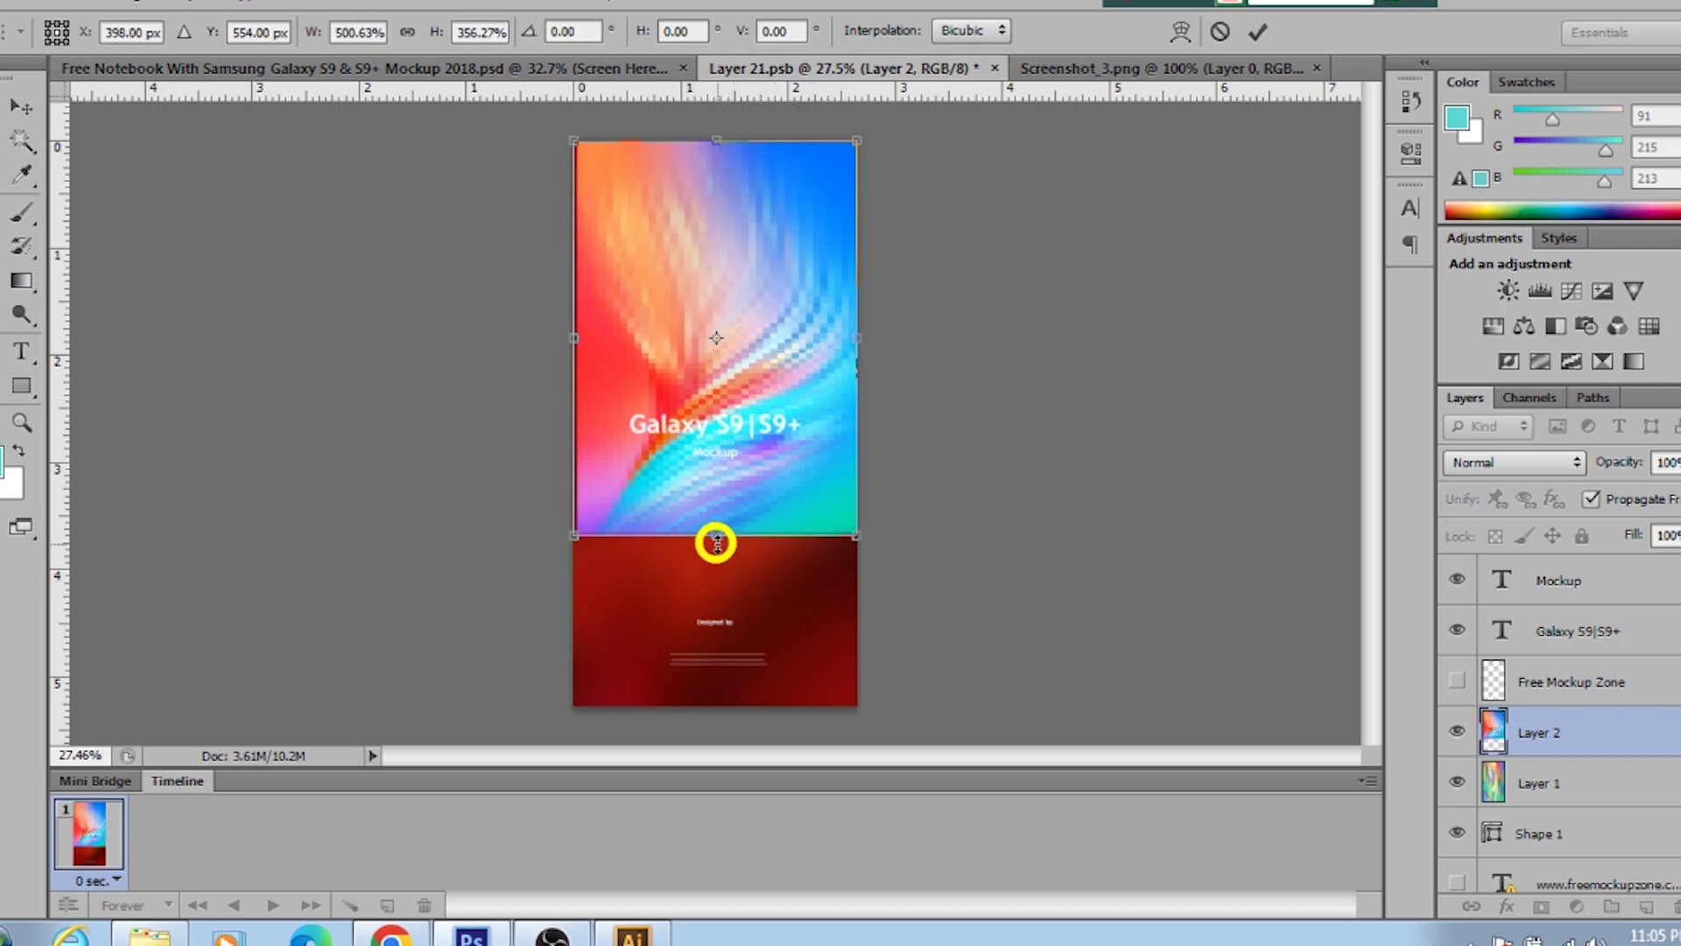
pyautogui.moveTo(716, 544); pyautogui.dragTo(715, 711)
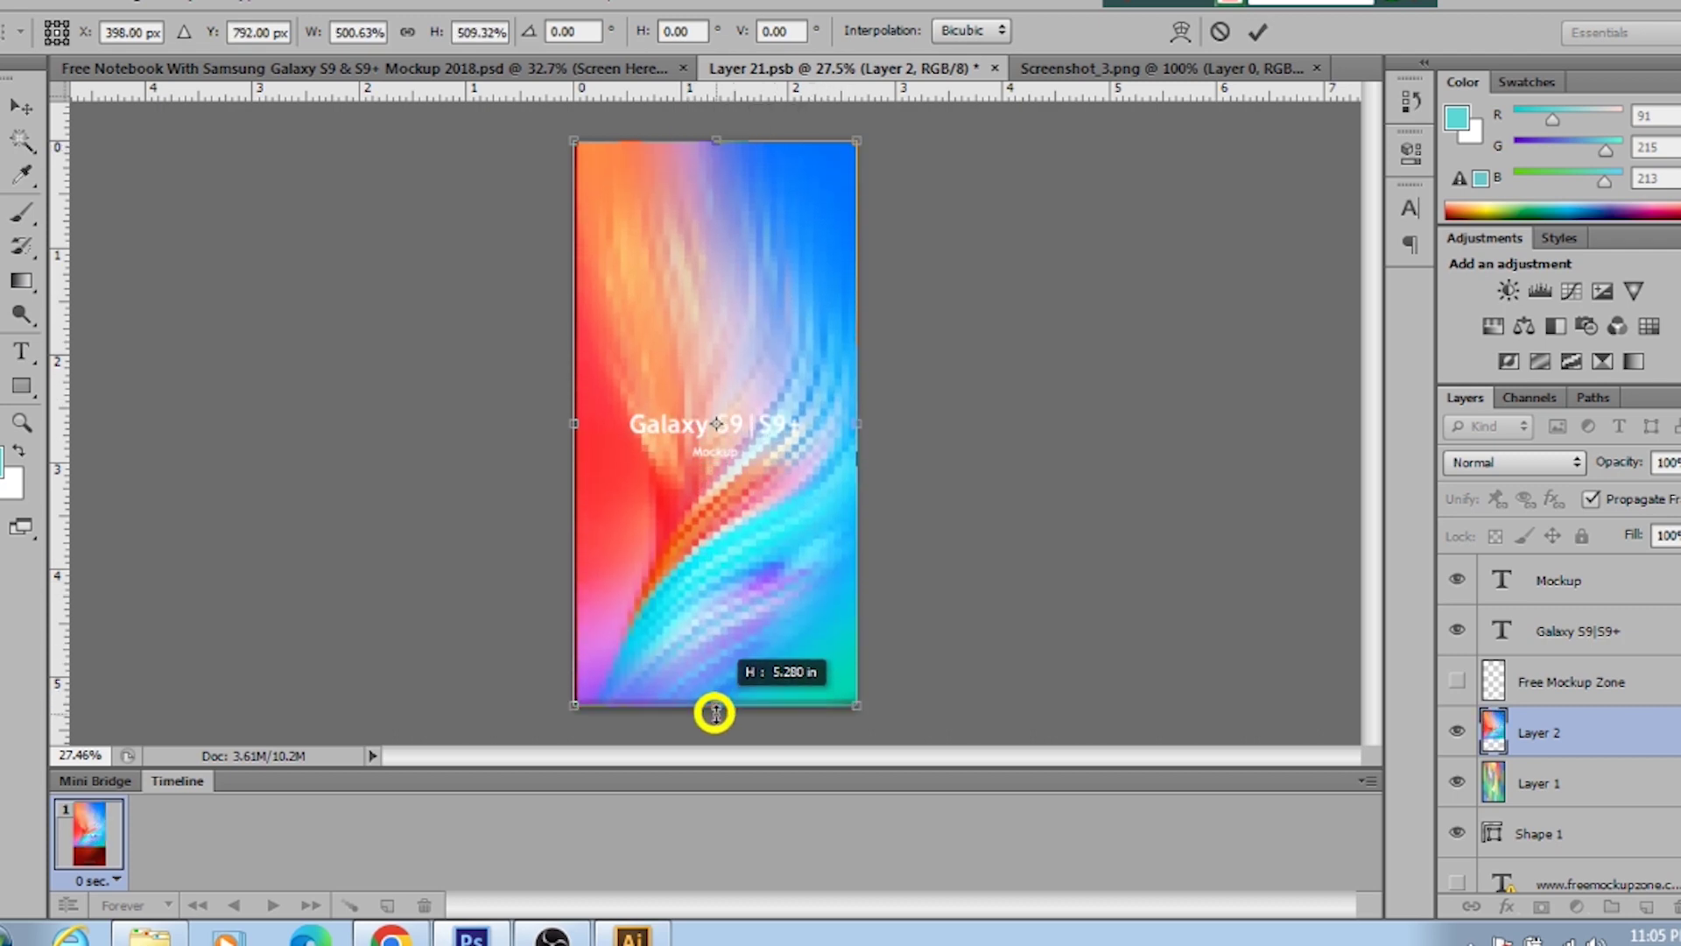
pyautogui.click(1256, 33)
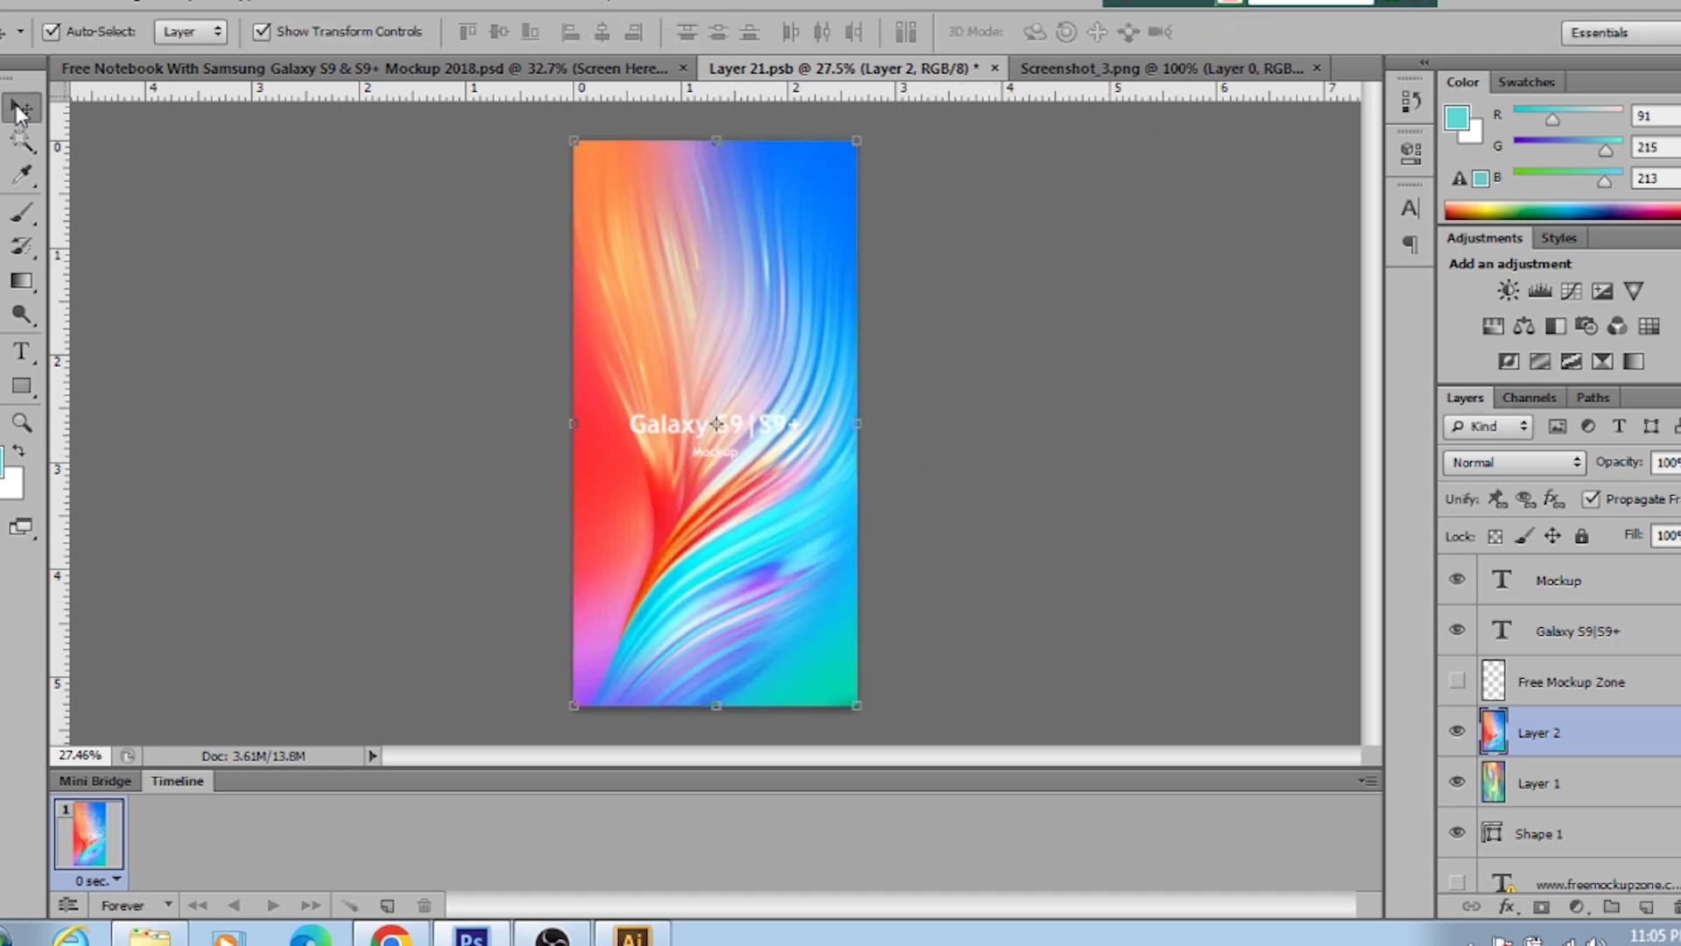
# Step: Save Layer 21.psb, check the mockup, then hide the Galaxy S9|S9+ title text
pyautogui.click(17, 11)
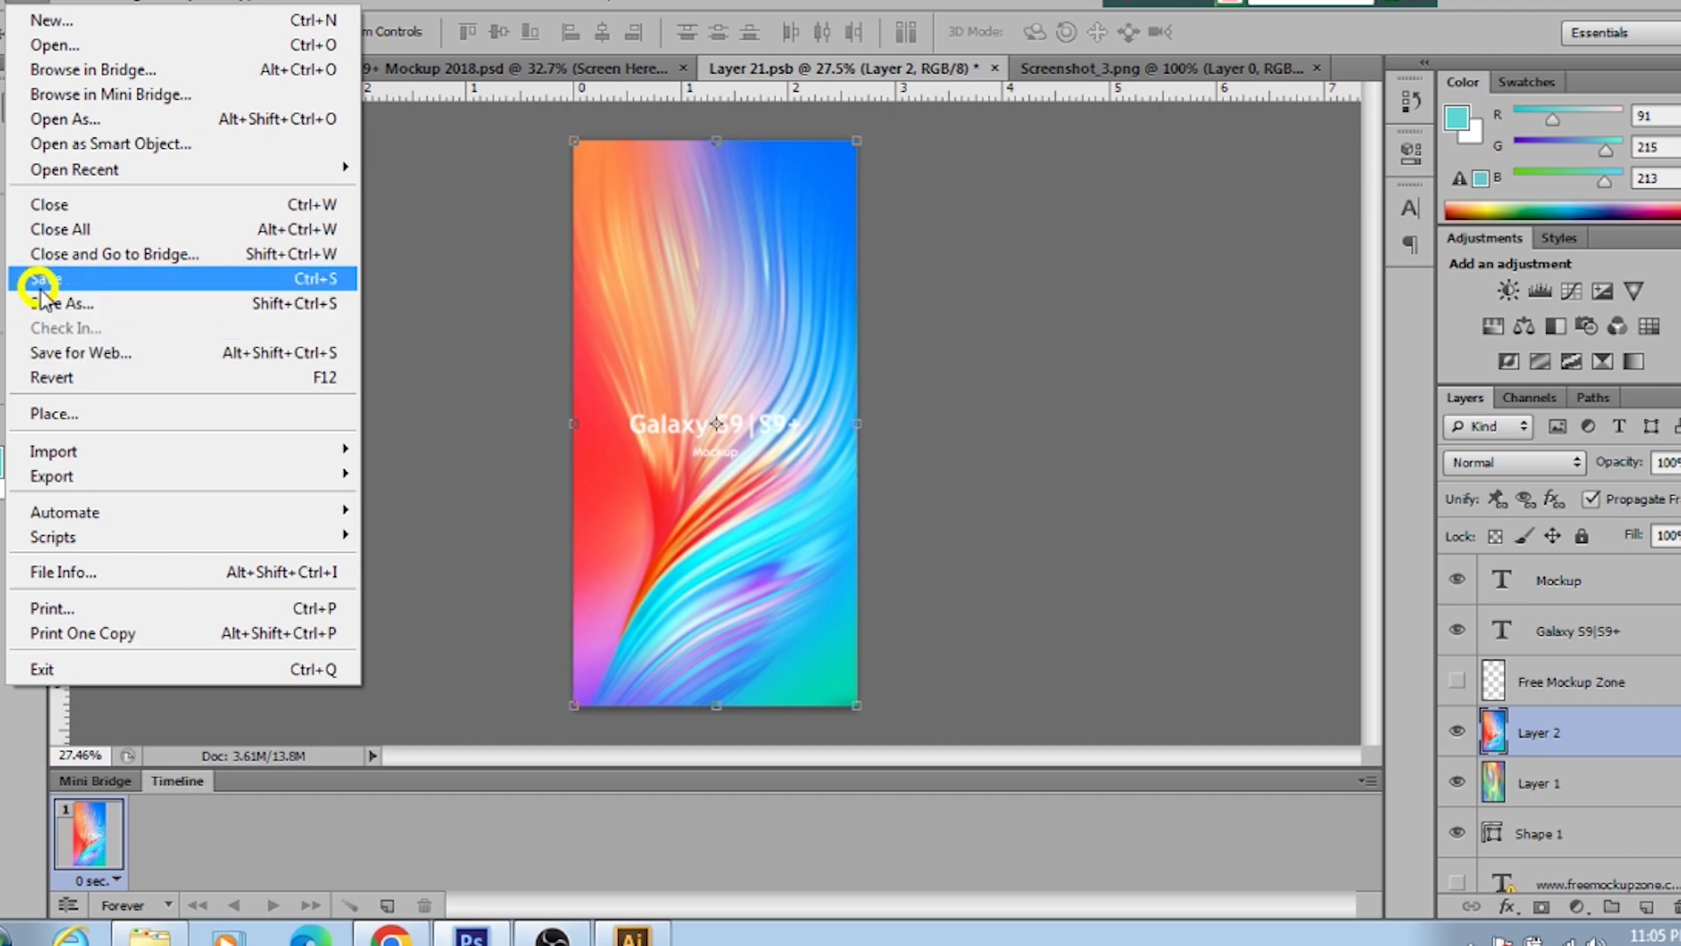
pyautogui.click(75, 280)
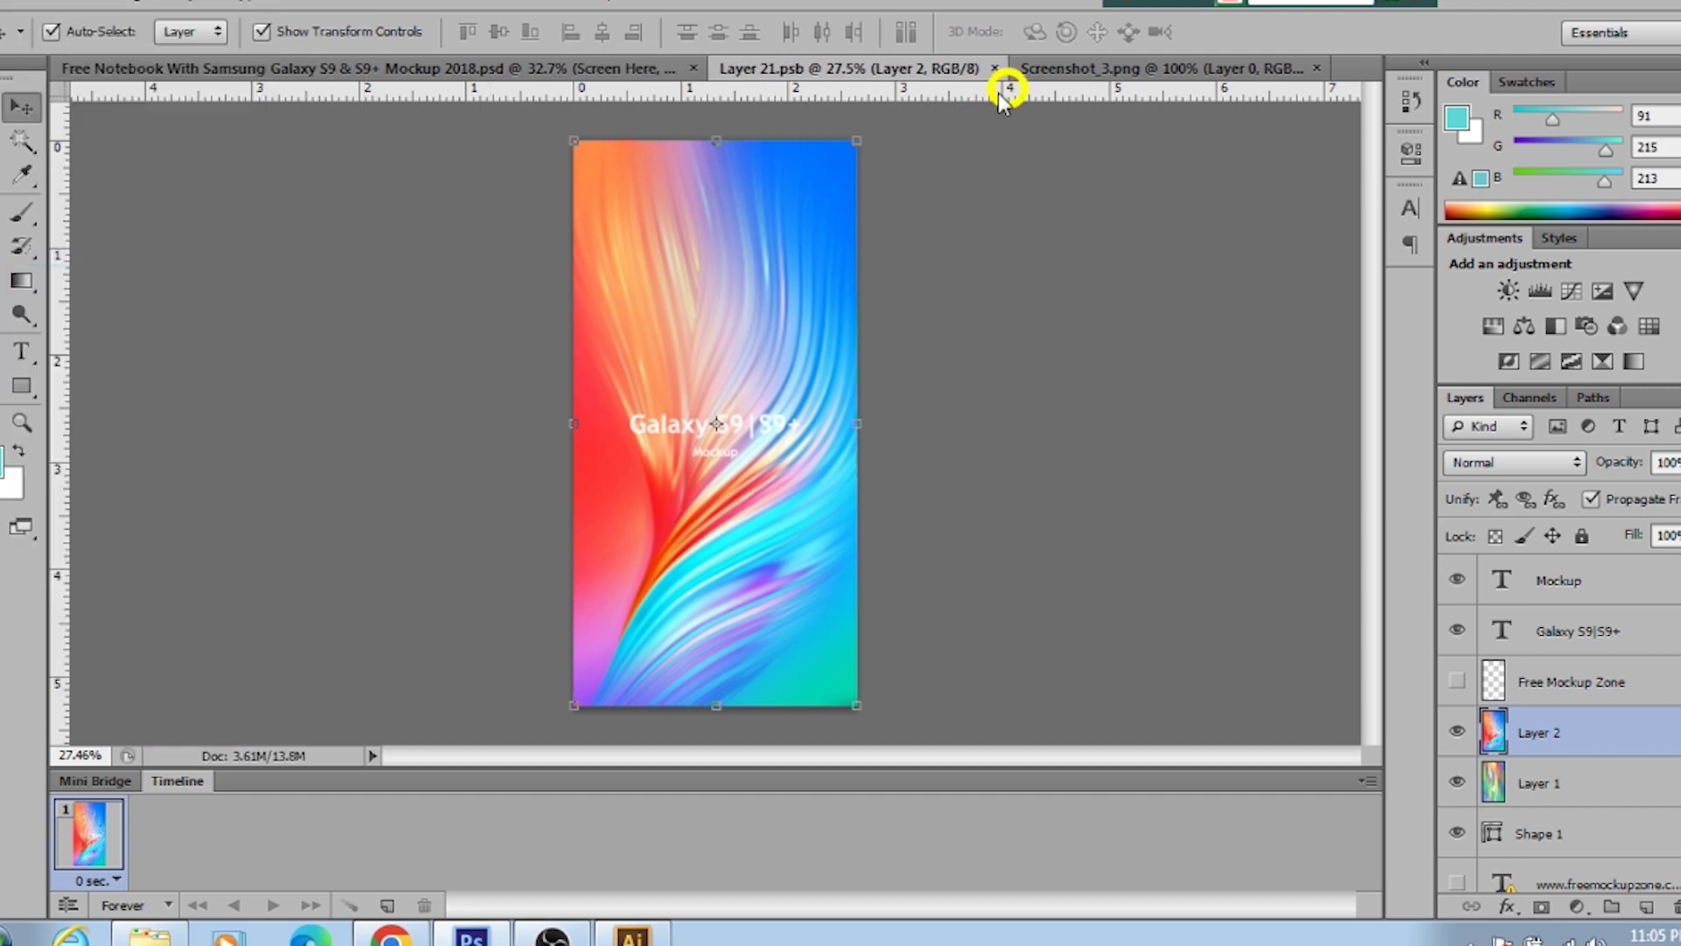
pyautogui.click(515, 77)
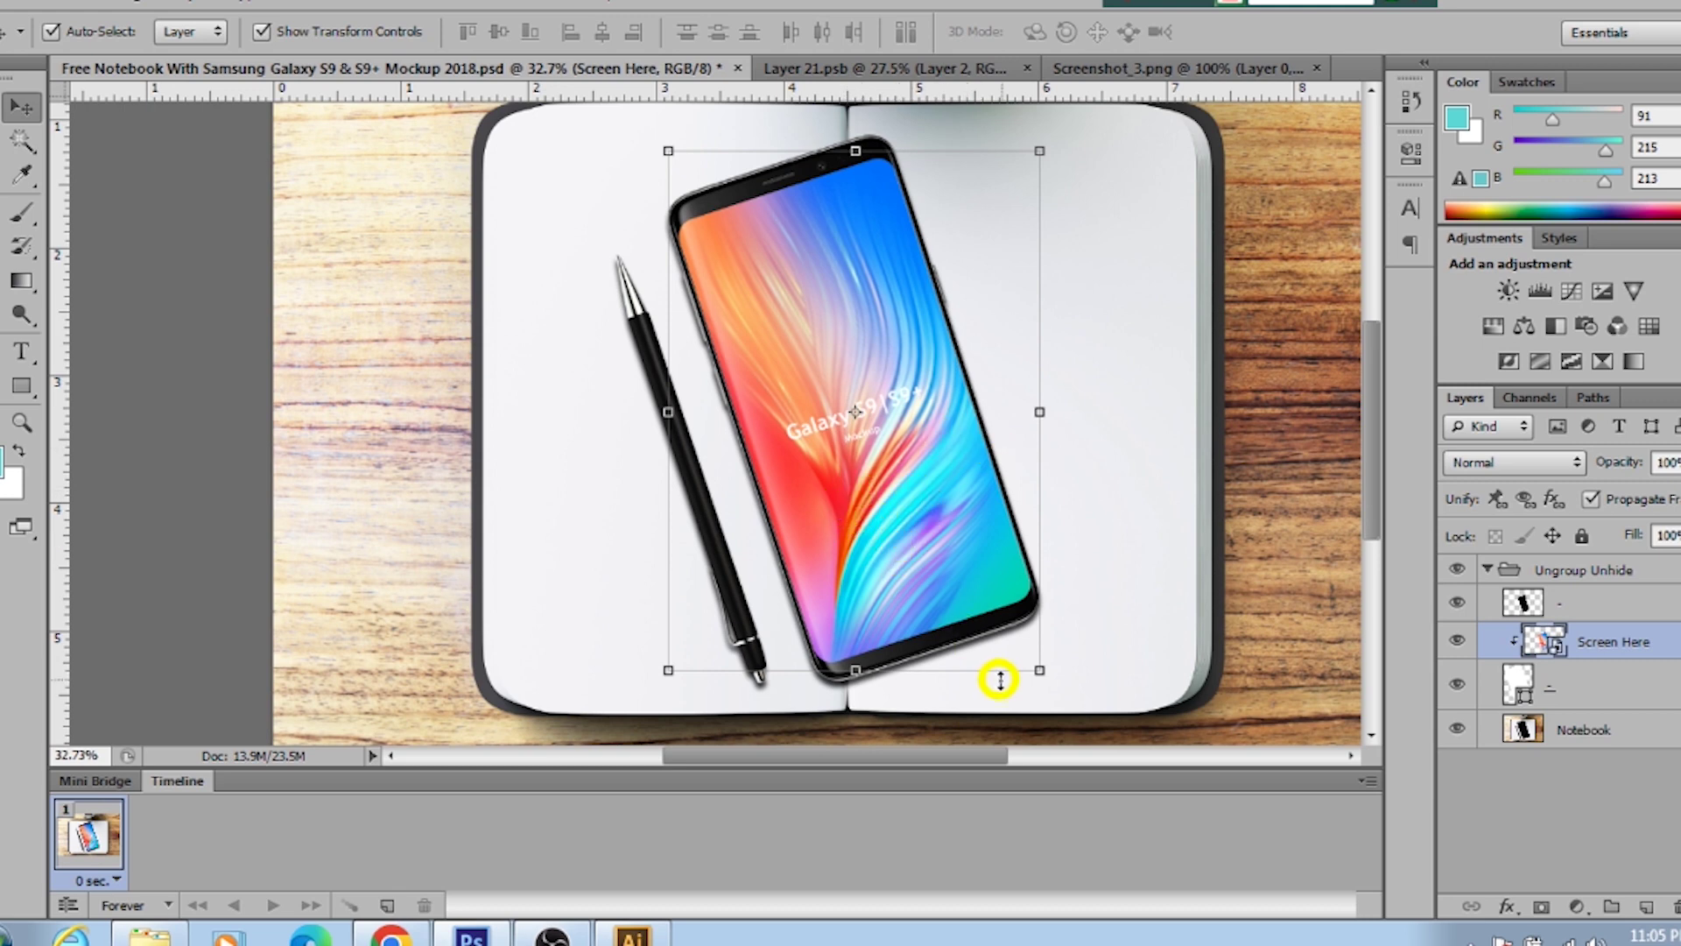
pyautogui.click(919, 68)
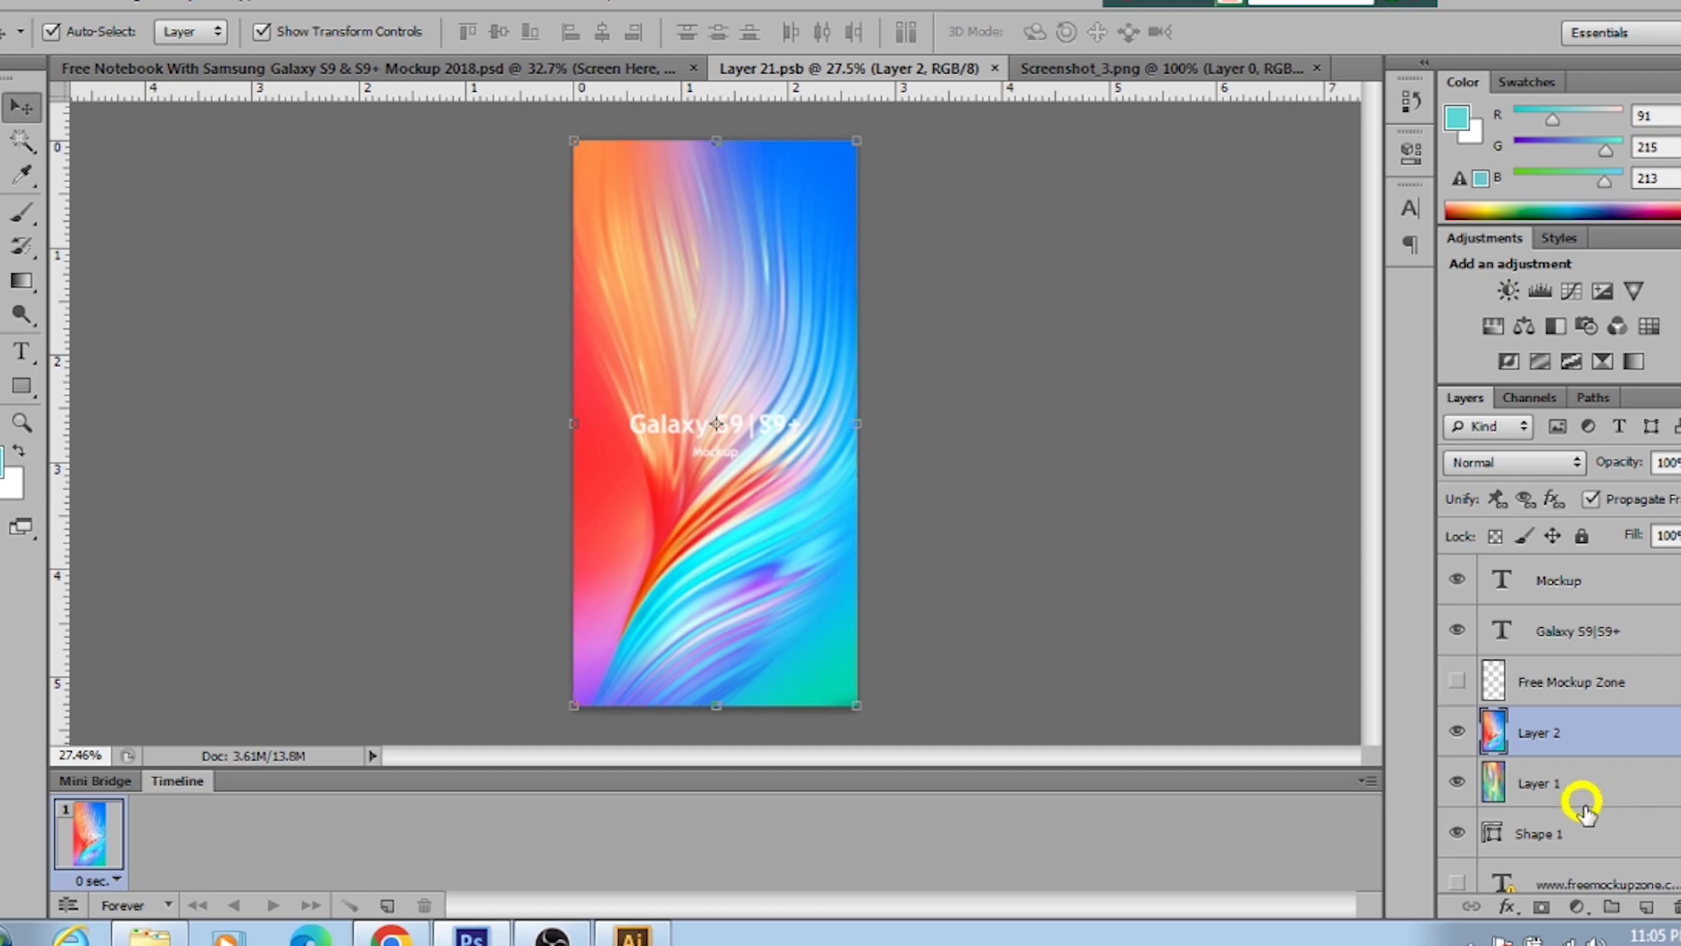
pyautogui.click(1455, 630)
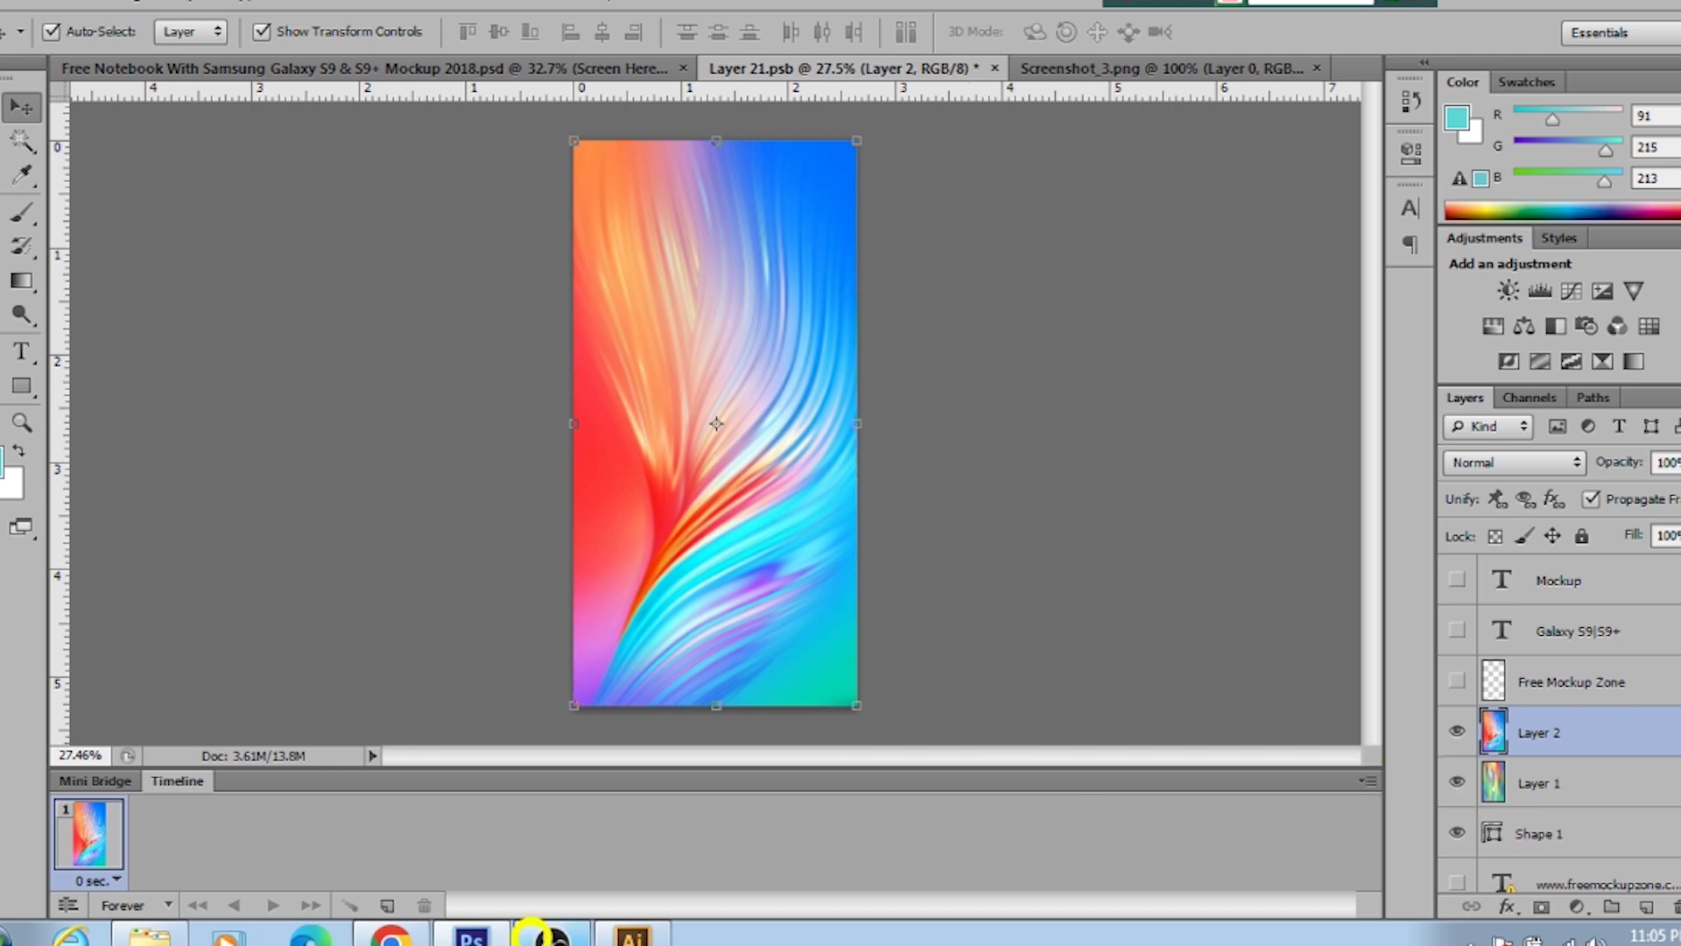
# Step: Scroll down through the smart phone wallpaper image results
pyautogui.click(391, 935)
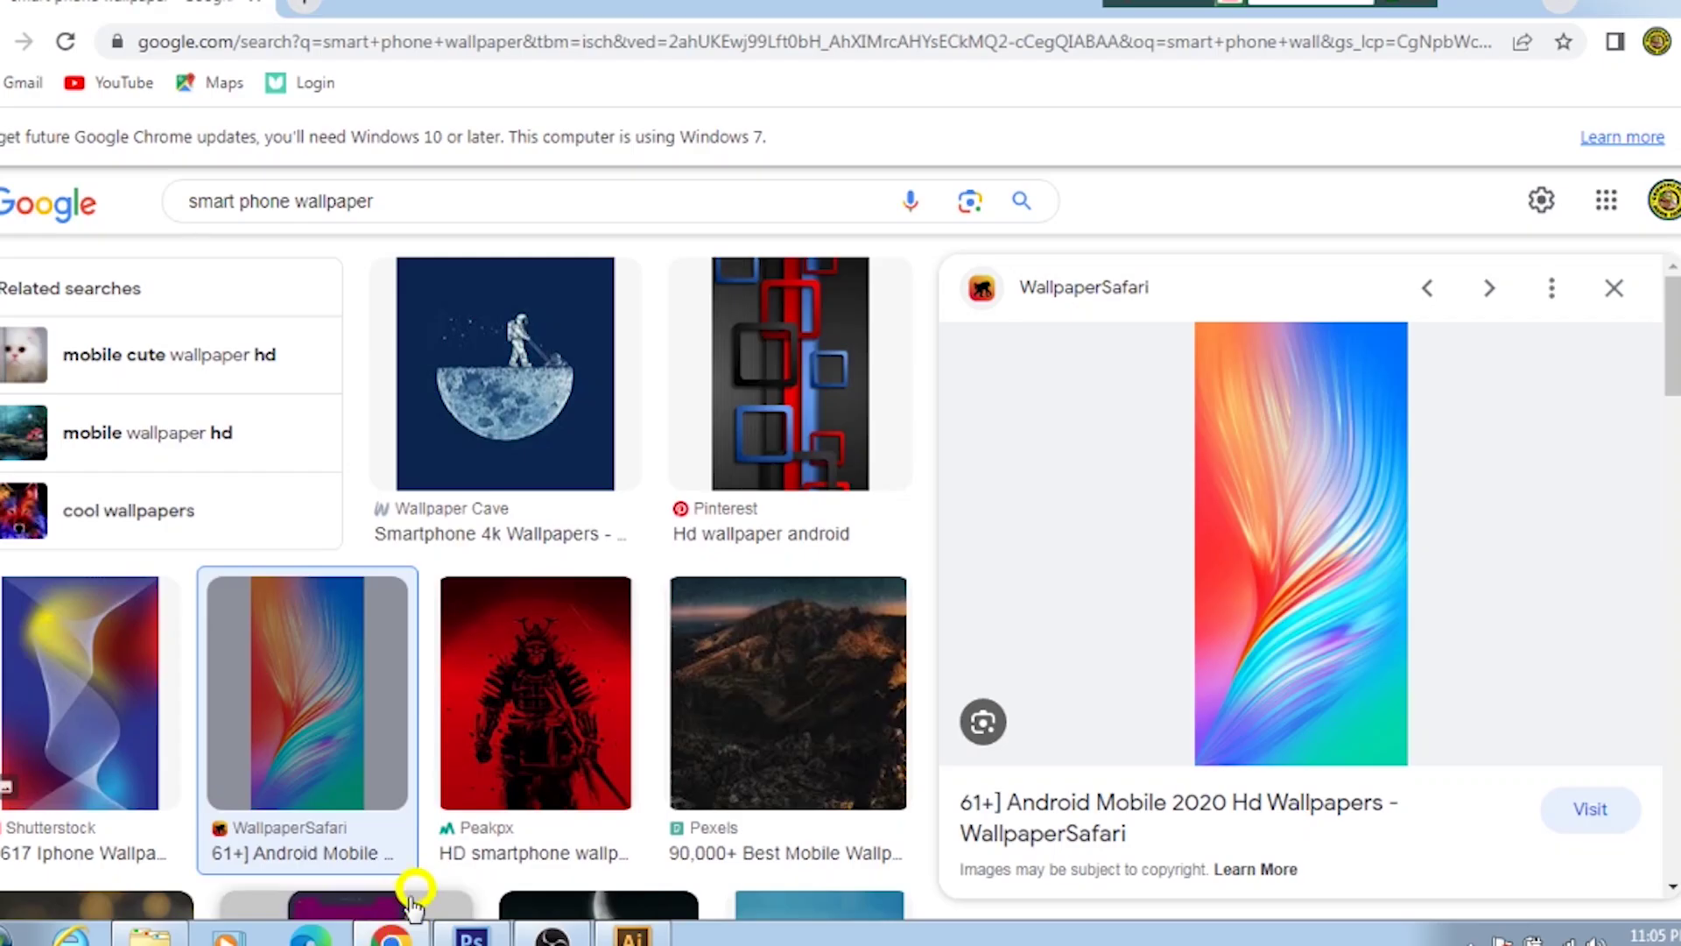
pyautogui.scroll(-5, 845, 836)
pyautogui.scroll(-5, 845, 836)
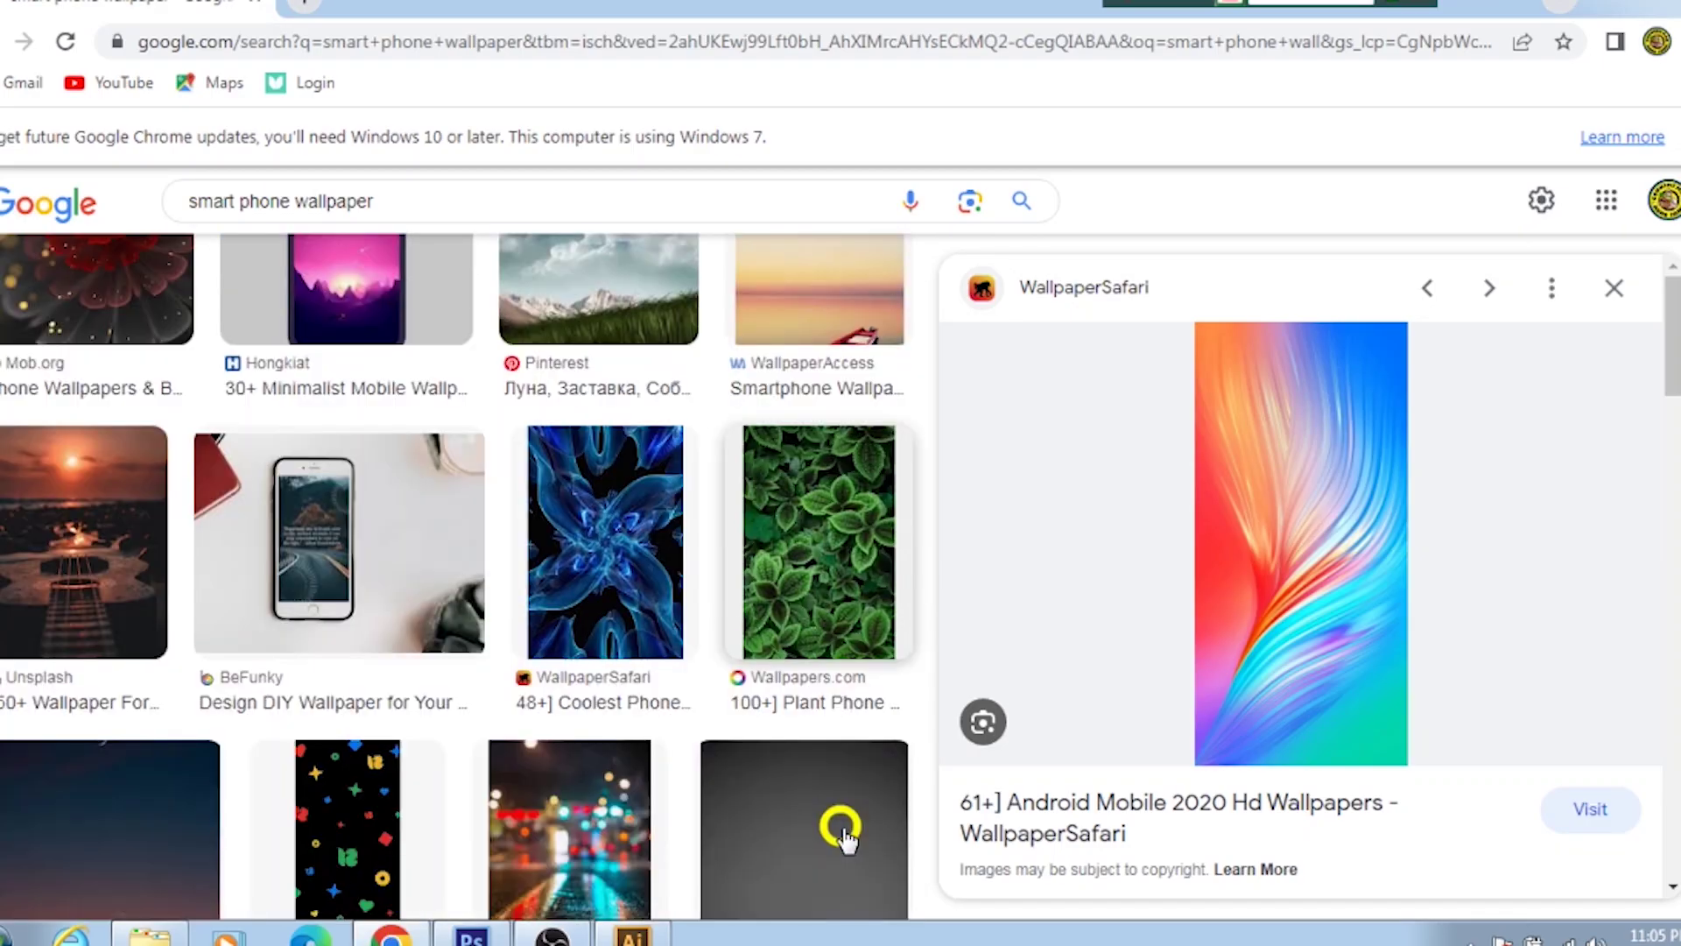
pyautogui.scroll(-1, 845, 836)
pyautogui.scroll(-5, 844, 836)
pyautogui.scroll(-3, 845, 836)
pyautogui.scroll(-3, 842, 836)
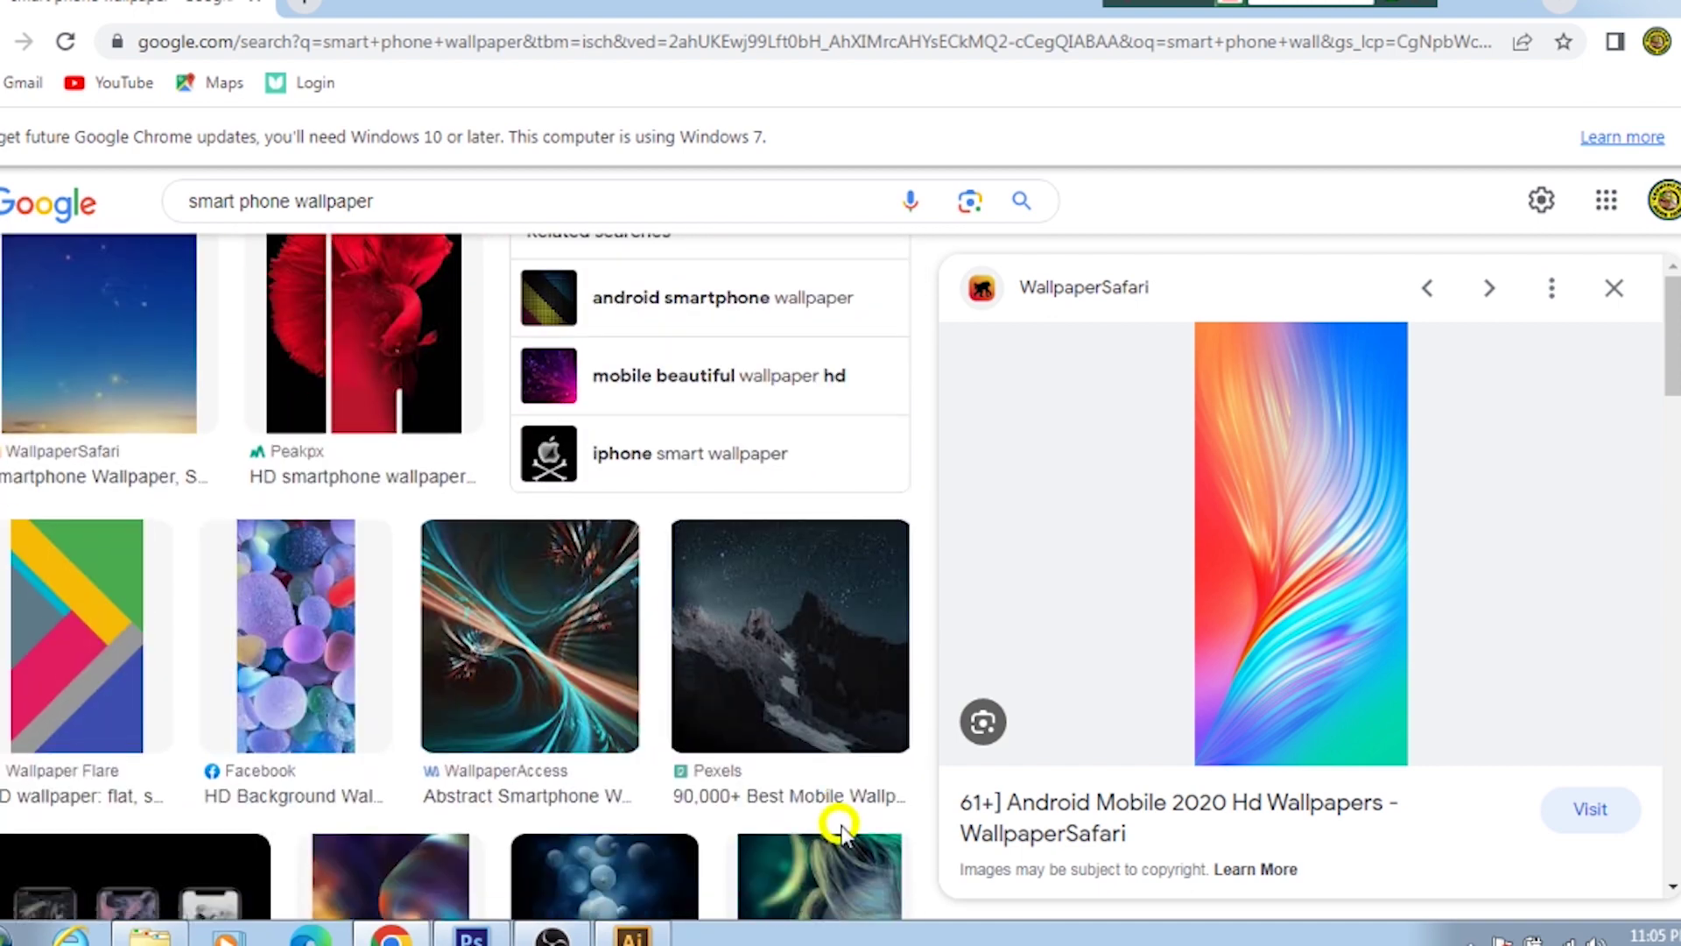
pyautogui.scroll(-5, 960, 869)
pyautogui.scroll(-1, 1006, 856)
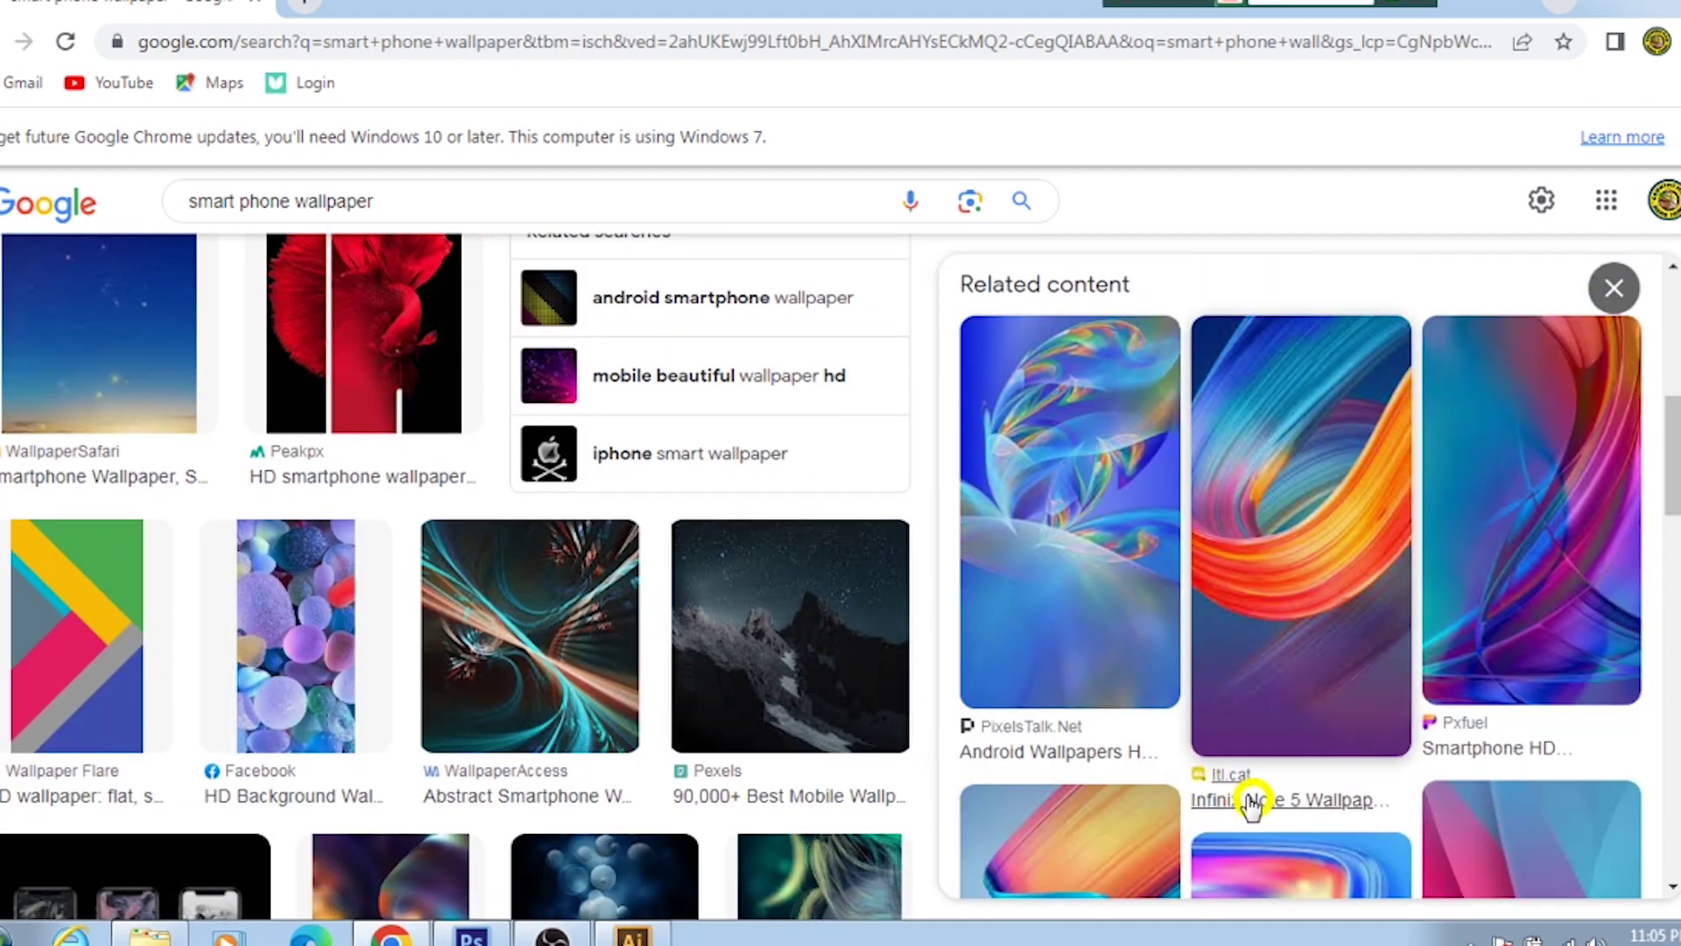
pyautogui.scroll(-4, 1249, 803)
pyautogui.scroll(-3, 1278, 818)
pyautogui.scroll(-6, 1263, 821)
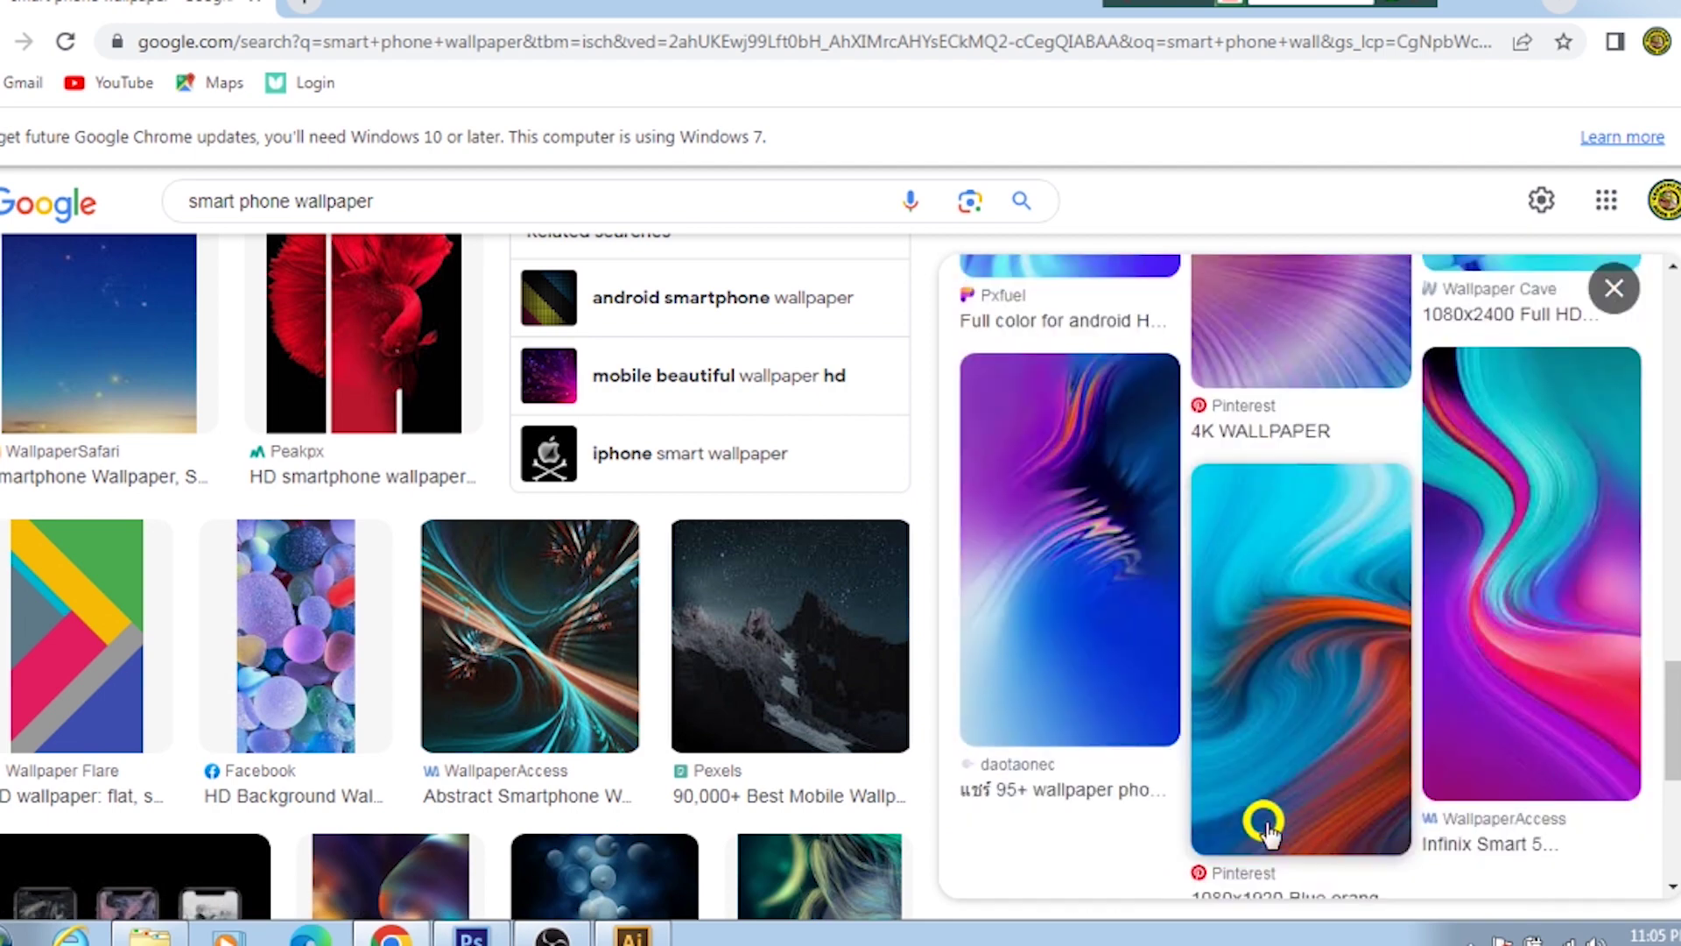
pyautogui.scroll(-3, 1256, 792)
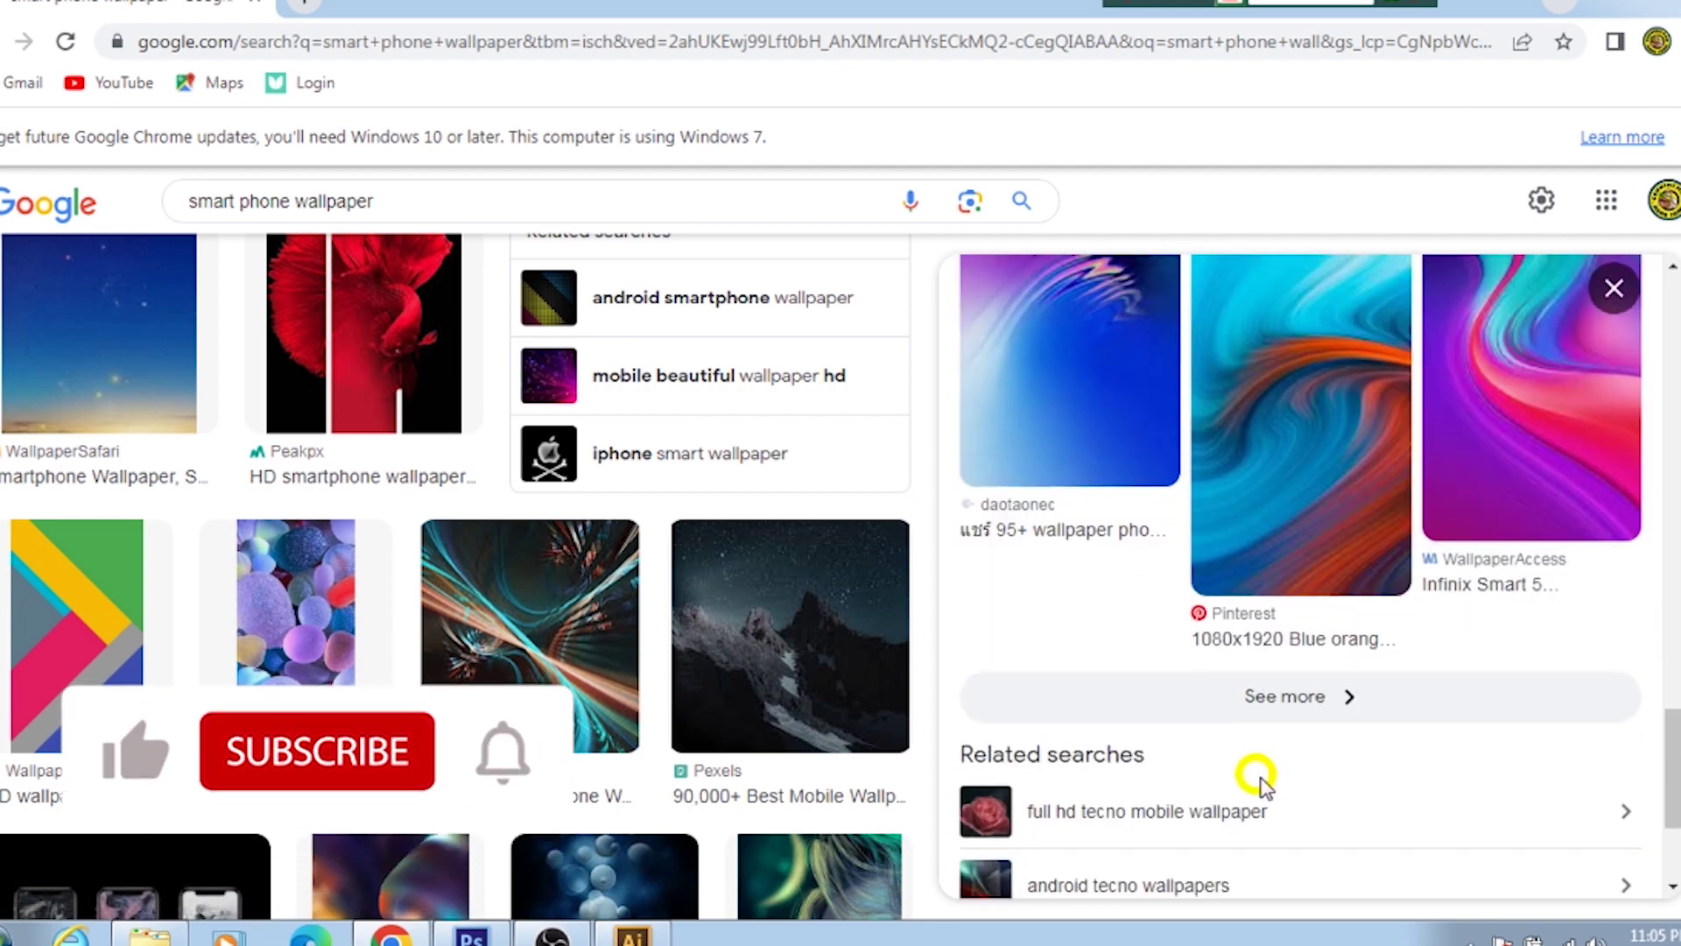
pyautogui.scroll(-3, 1257, 769)
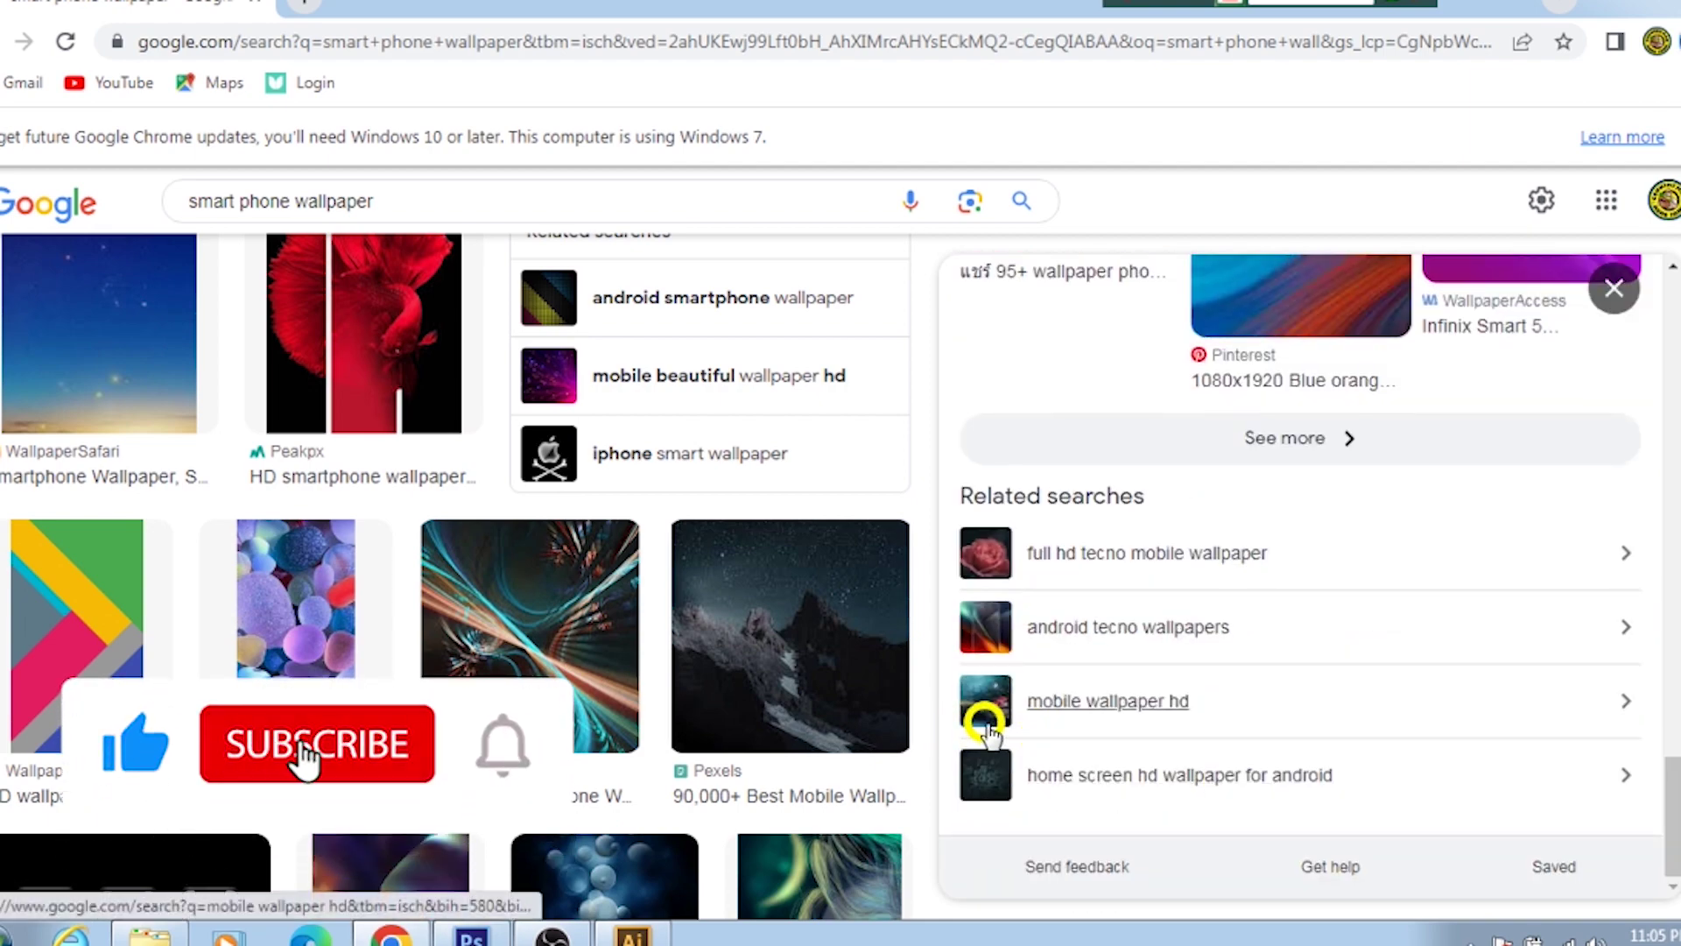
# Step: Close the side panel and preview the Popular Science photo of a hand-held phone
pyautogui.scroll(3, 1272, 740)
pyautogui.scroll(5, 1287, 712)
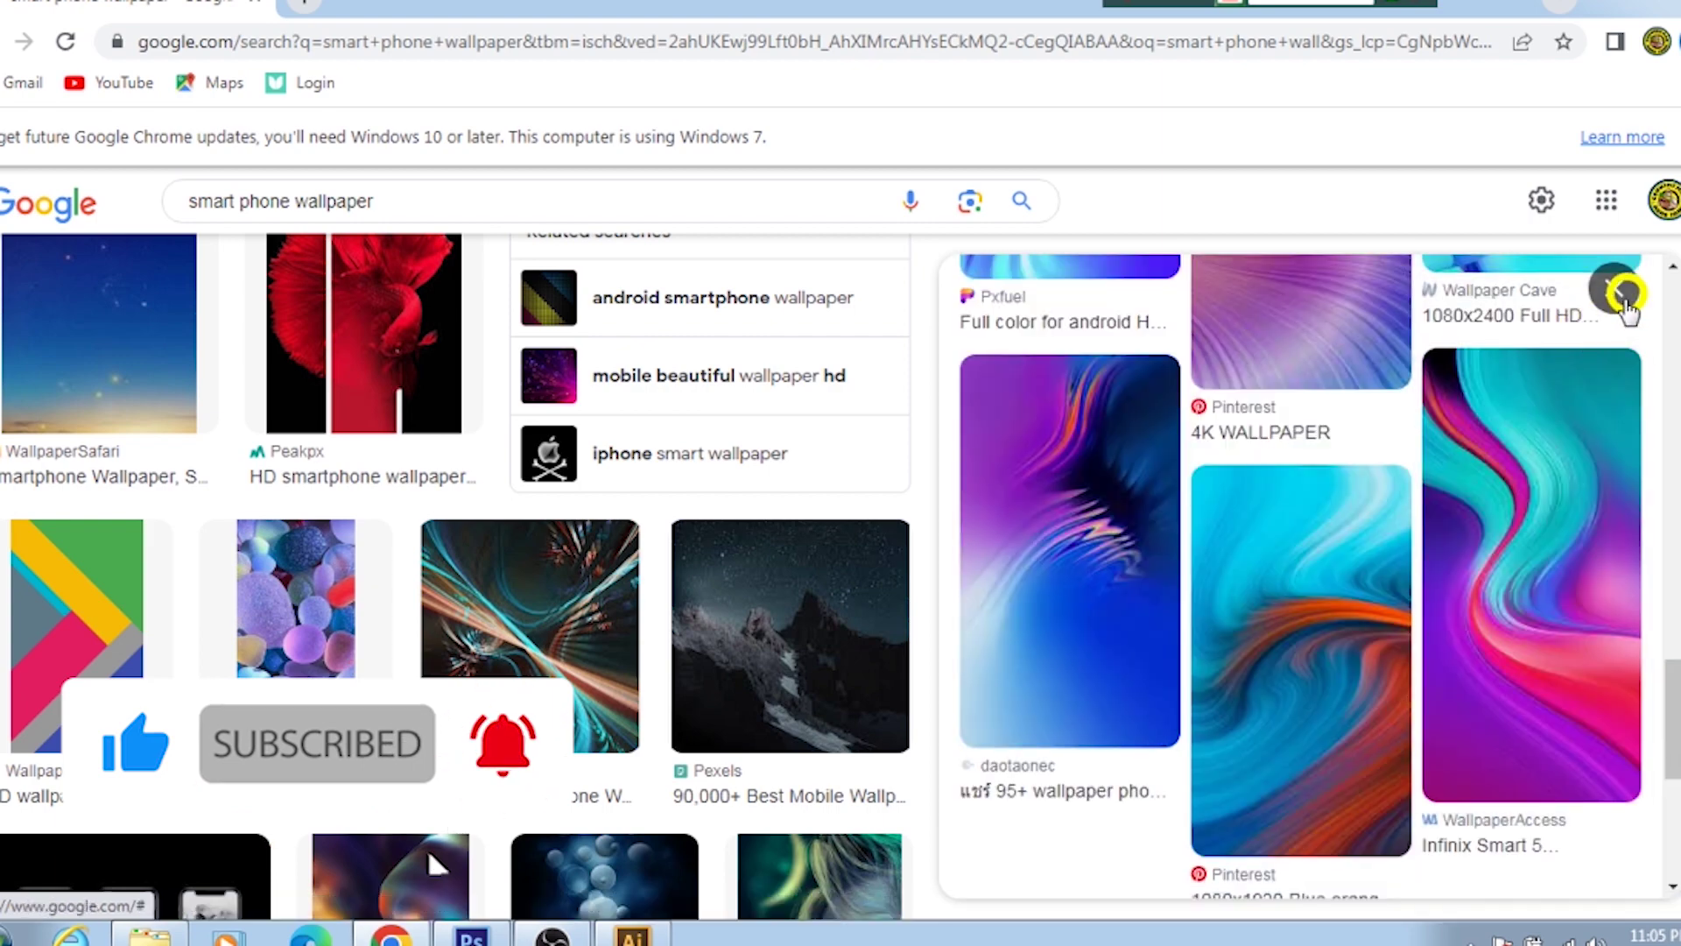
pyautogui.click(1614, 288)
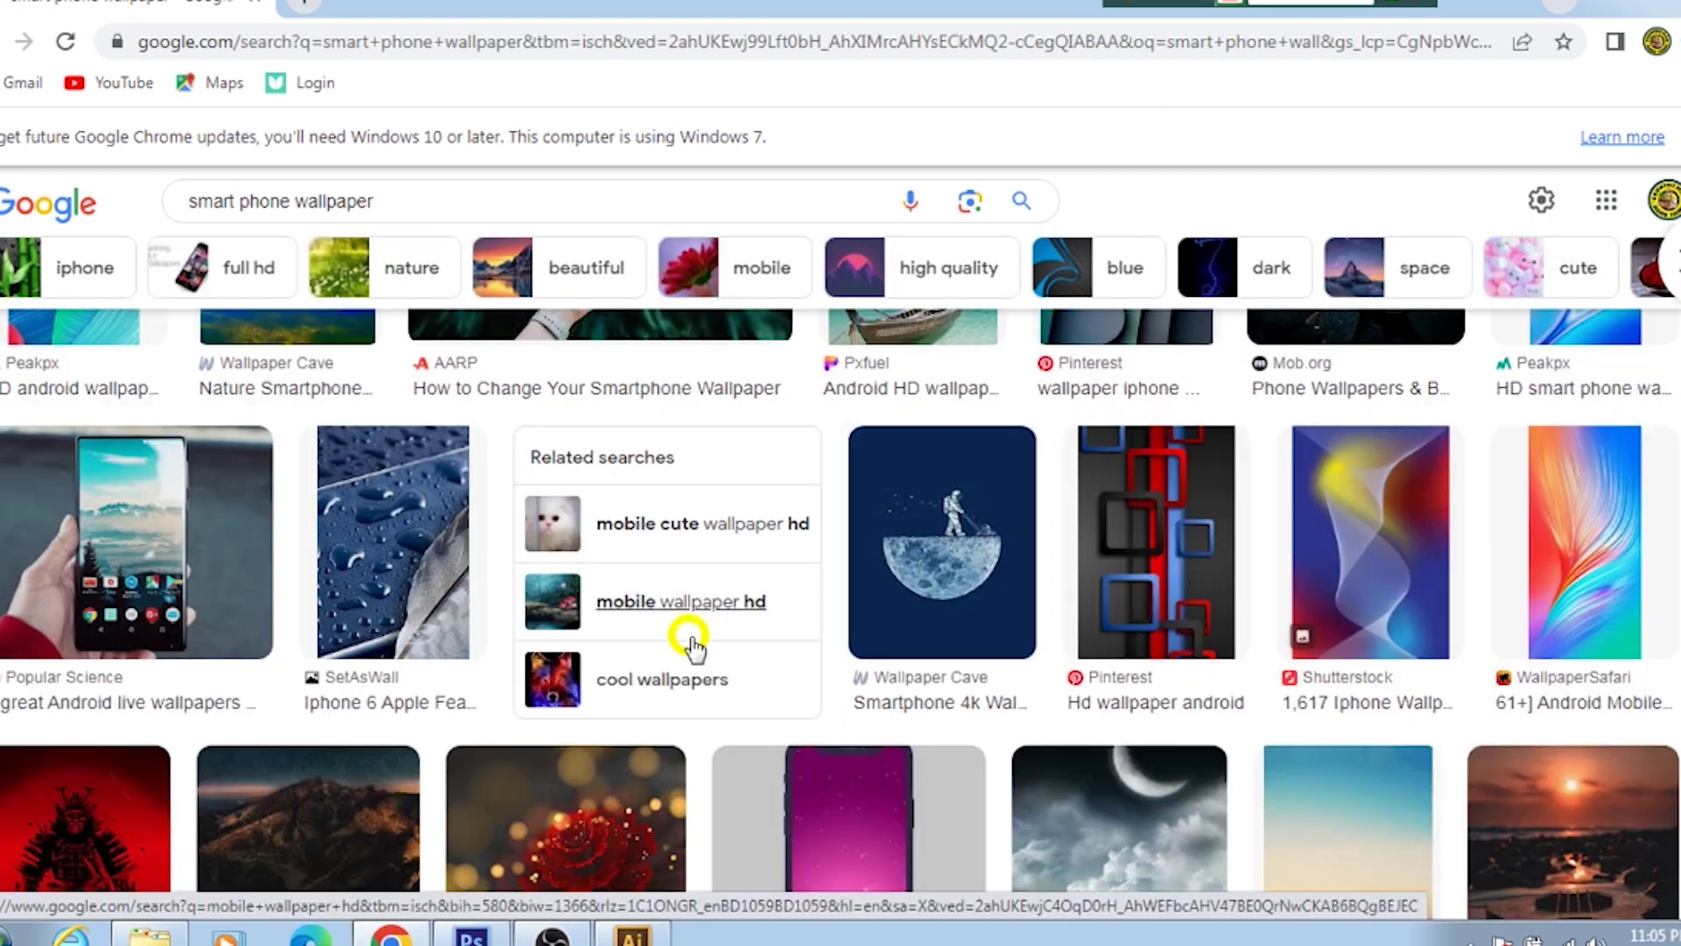
pyautogui.scroll(4, 687, 643)
pyautogui.scroll(-2, 700, 637)
pyautogui.scroll(-4, 711, 639)
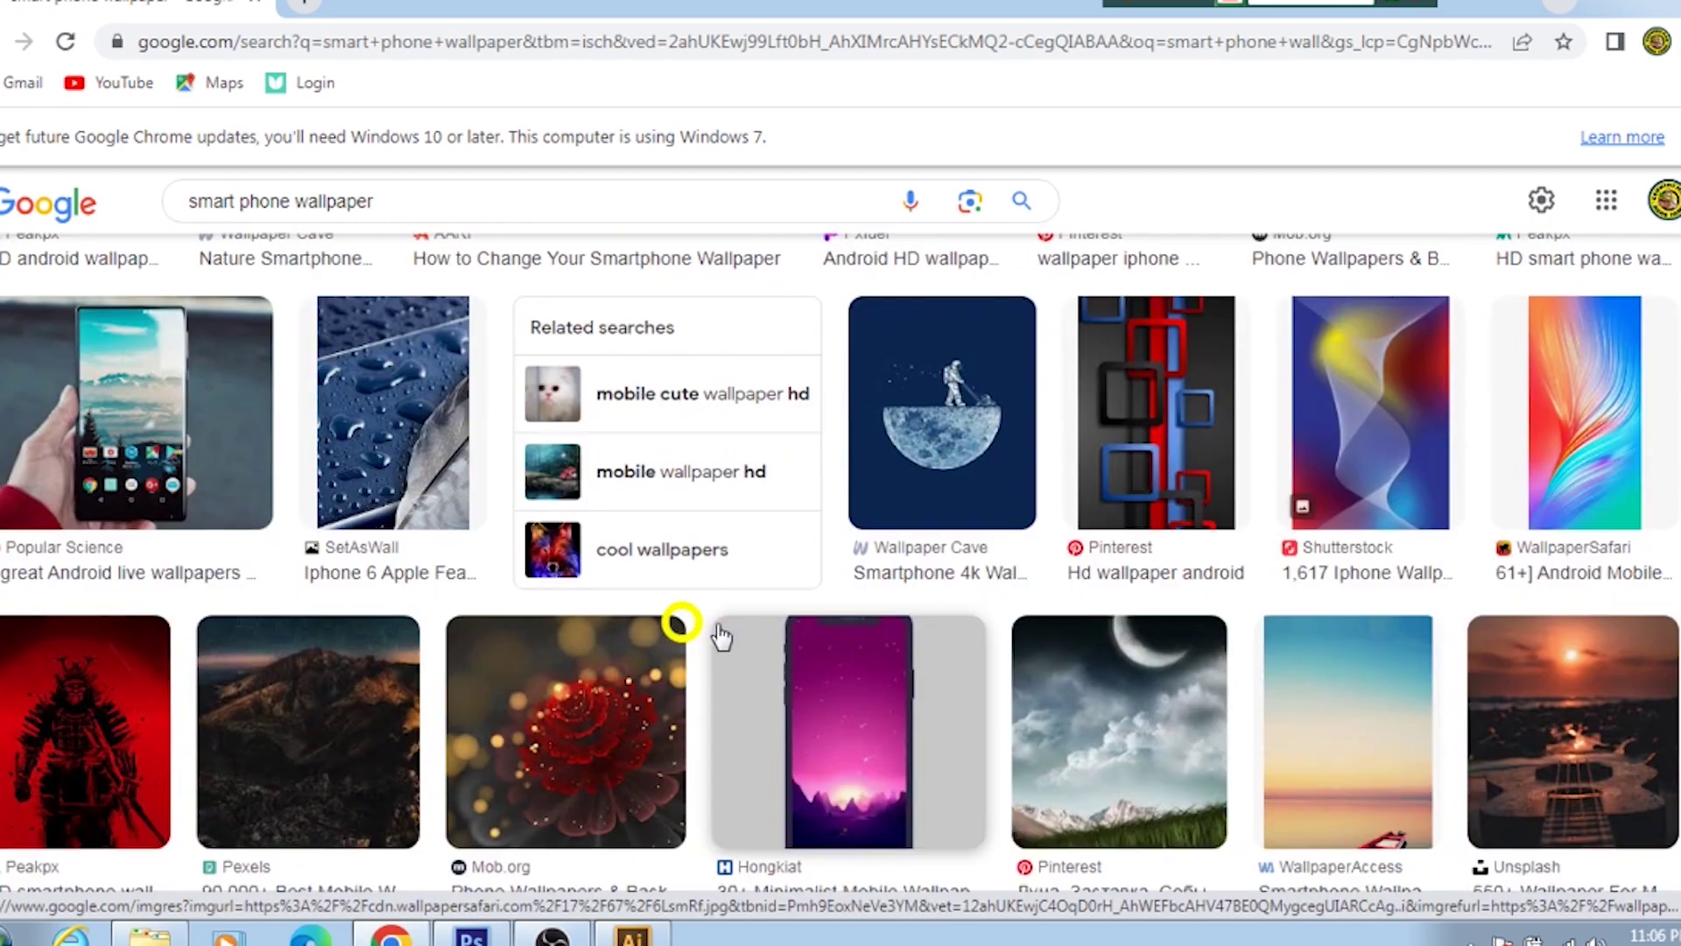
pyautogui.click(114, 429)
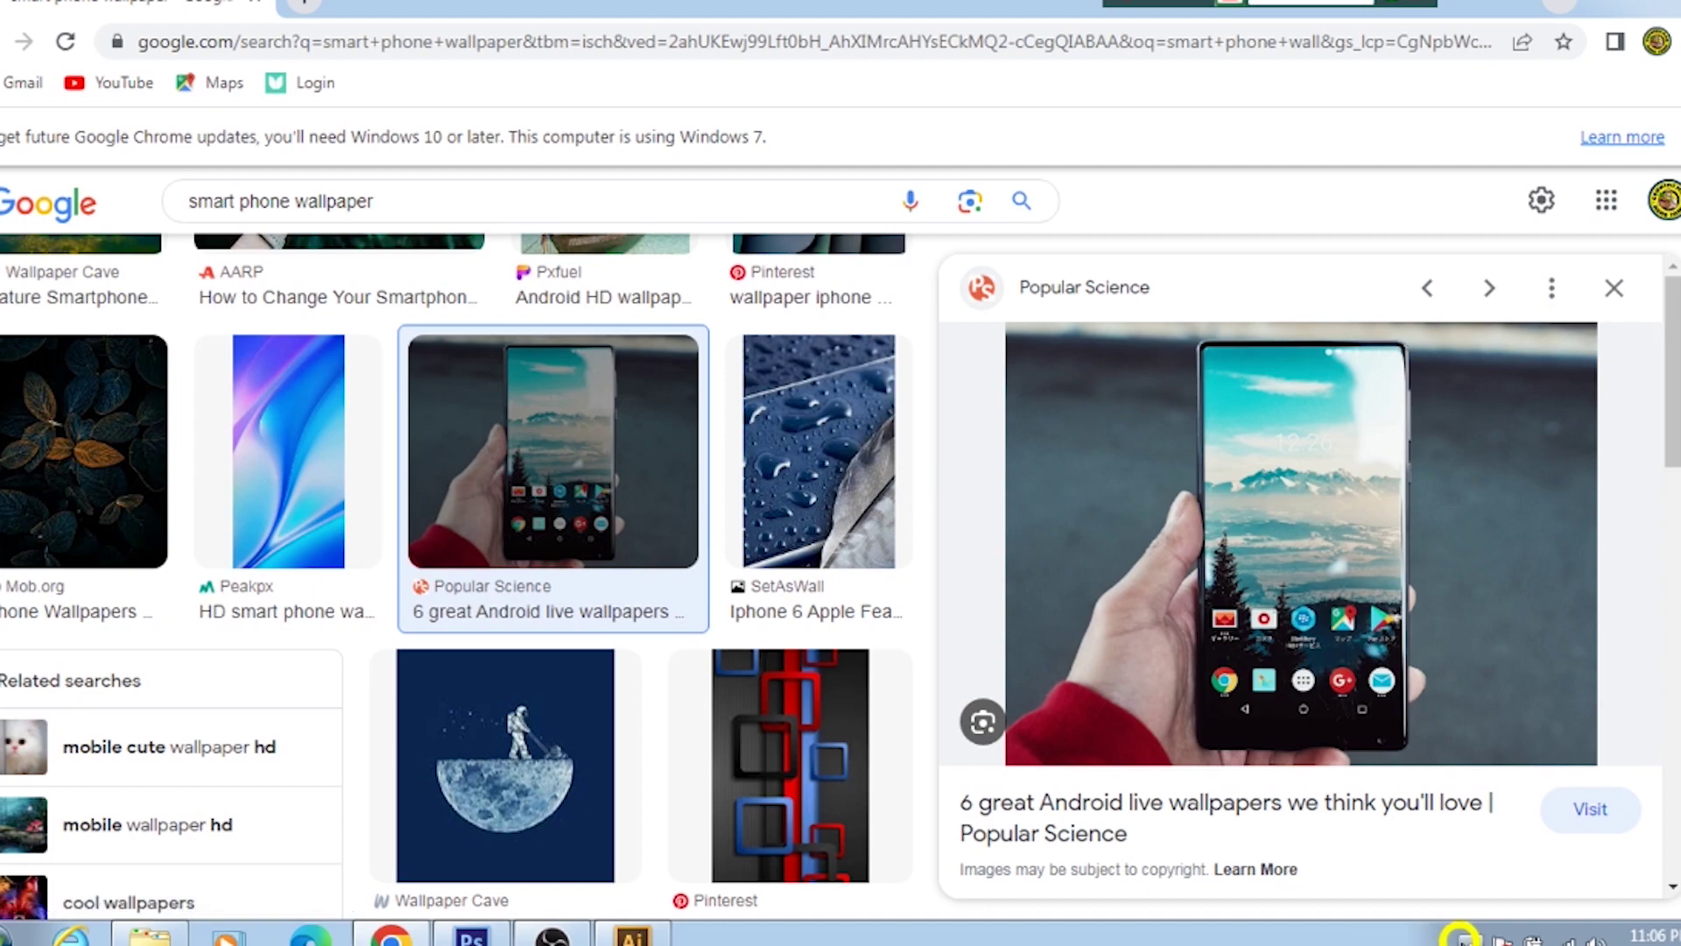
# Step: Select just the phone's mountain home screen in Lightshot and save it as Screenshot_4.png
pyautogui.click(1460, 939)
pyautogui.click(1515, 820)
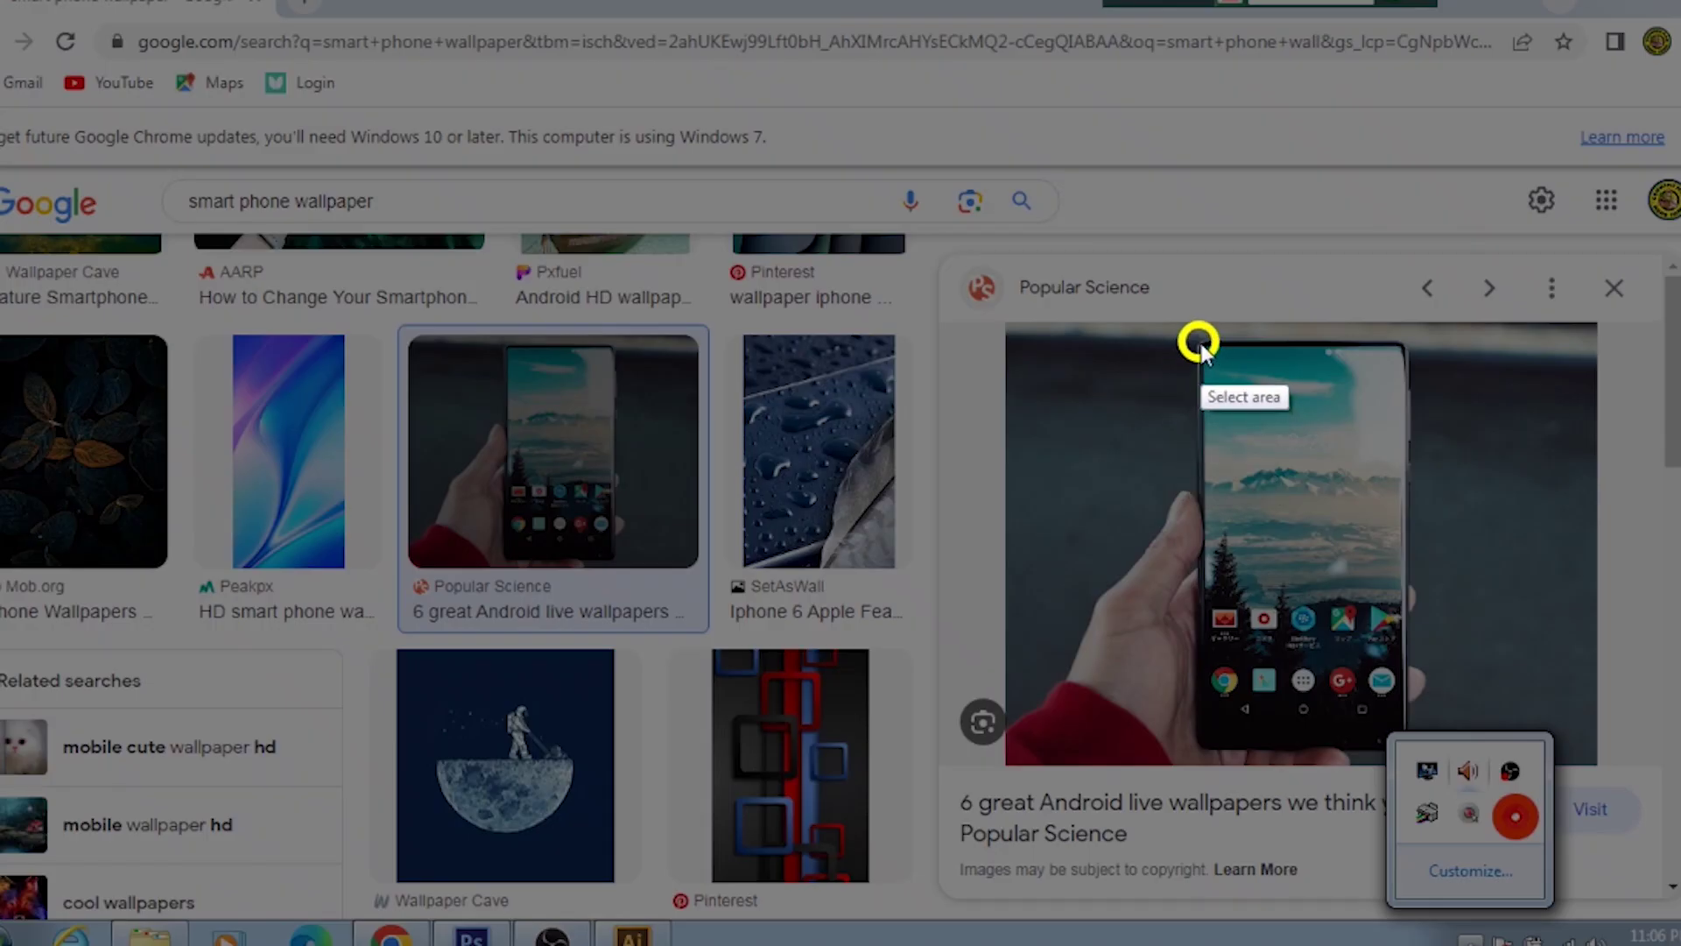
pyautogui.moveTo(1198, 342); pyautogui.dragTo(1408, 737)
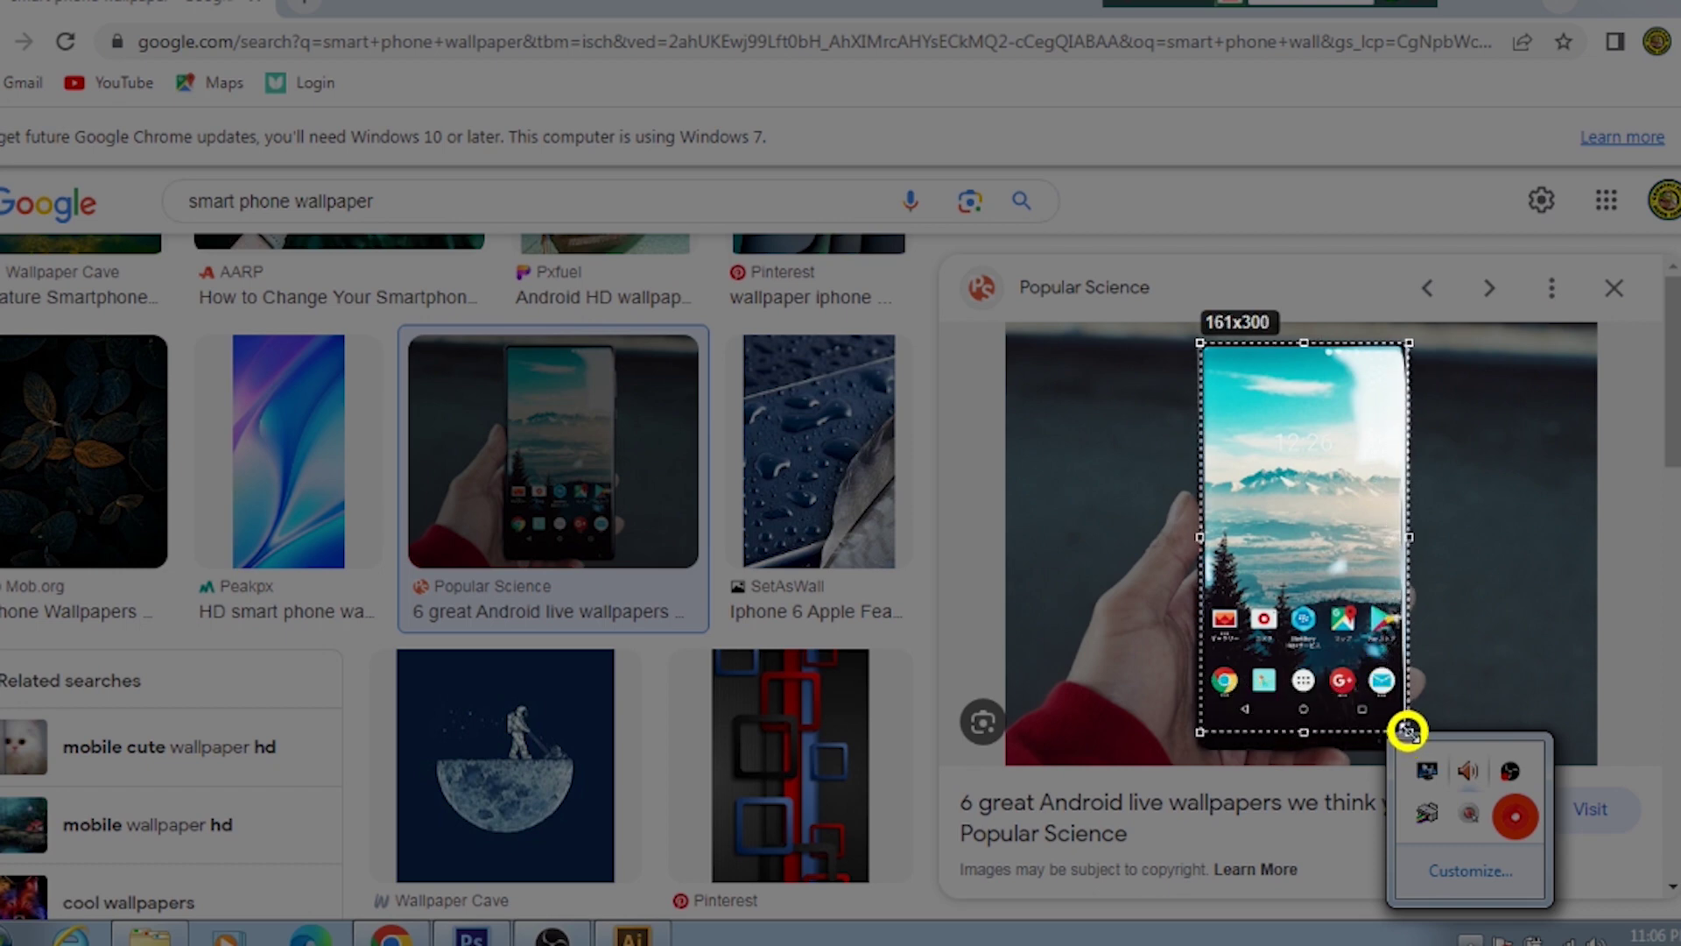
pyautogui.moveTo(1409, 737); pyautogui.dragTo(1399, 723)
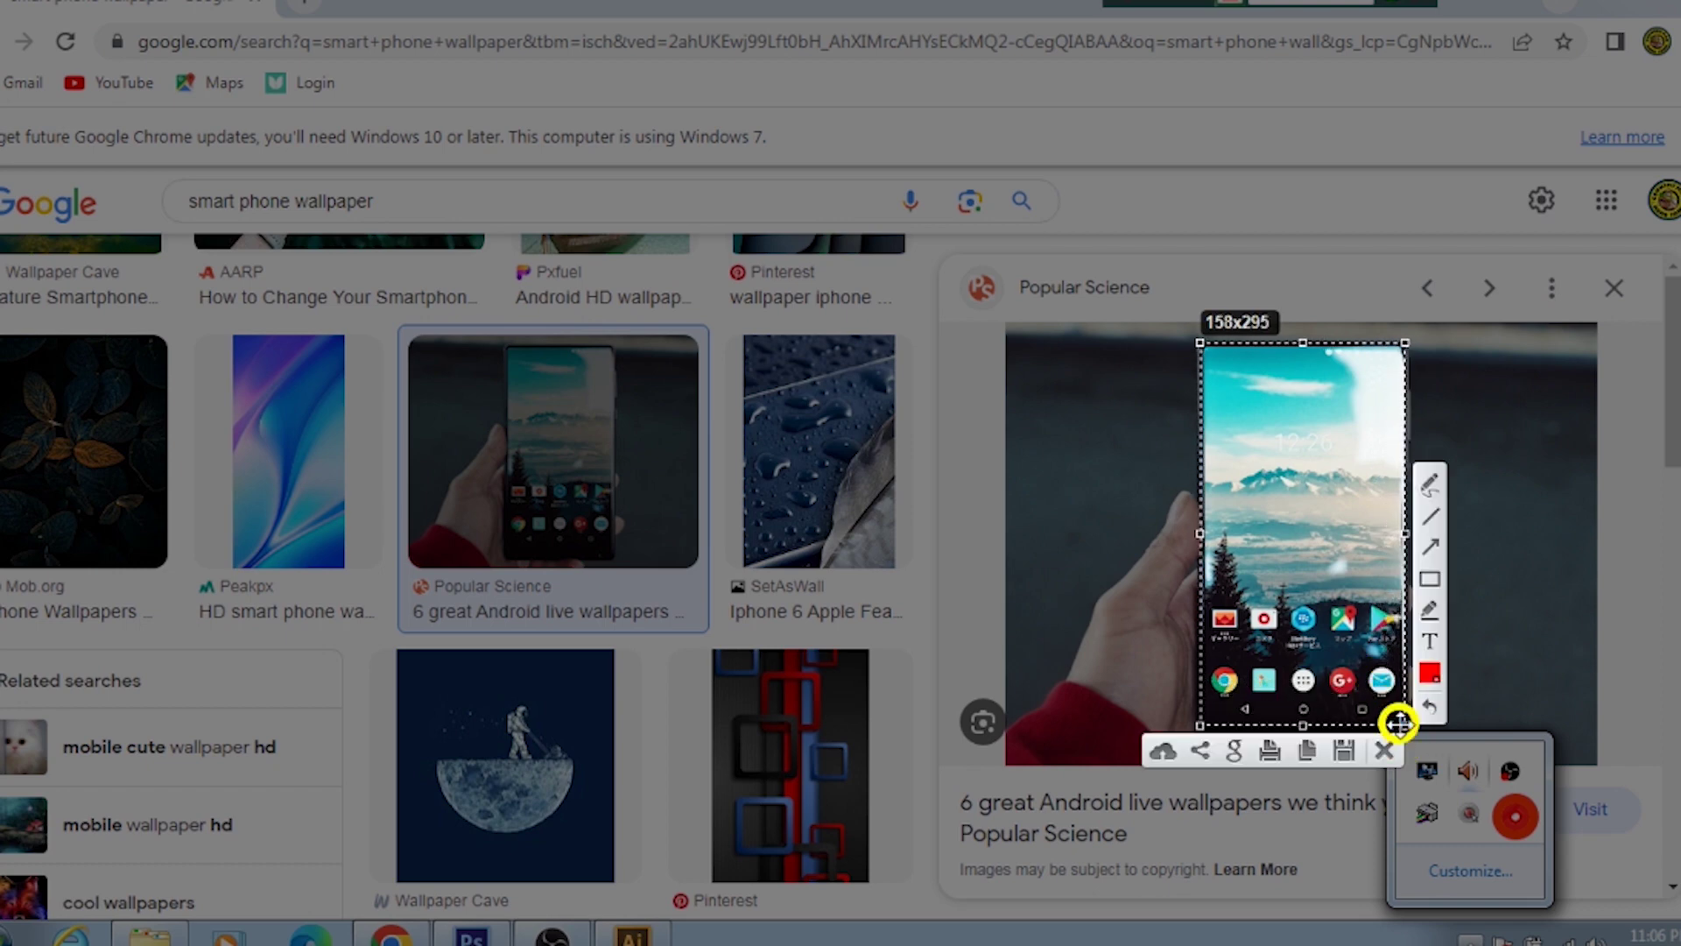
pyautogui.click(1345, 753)
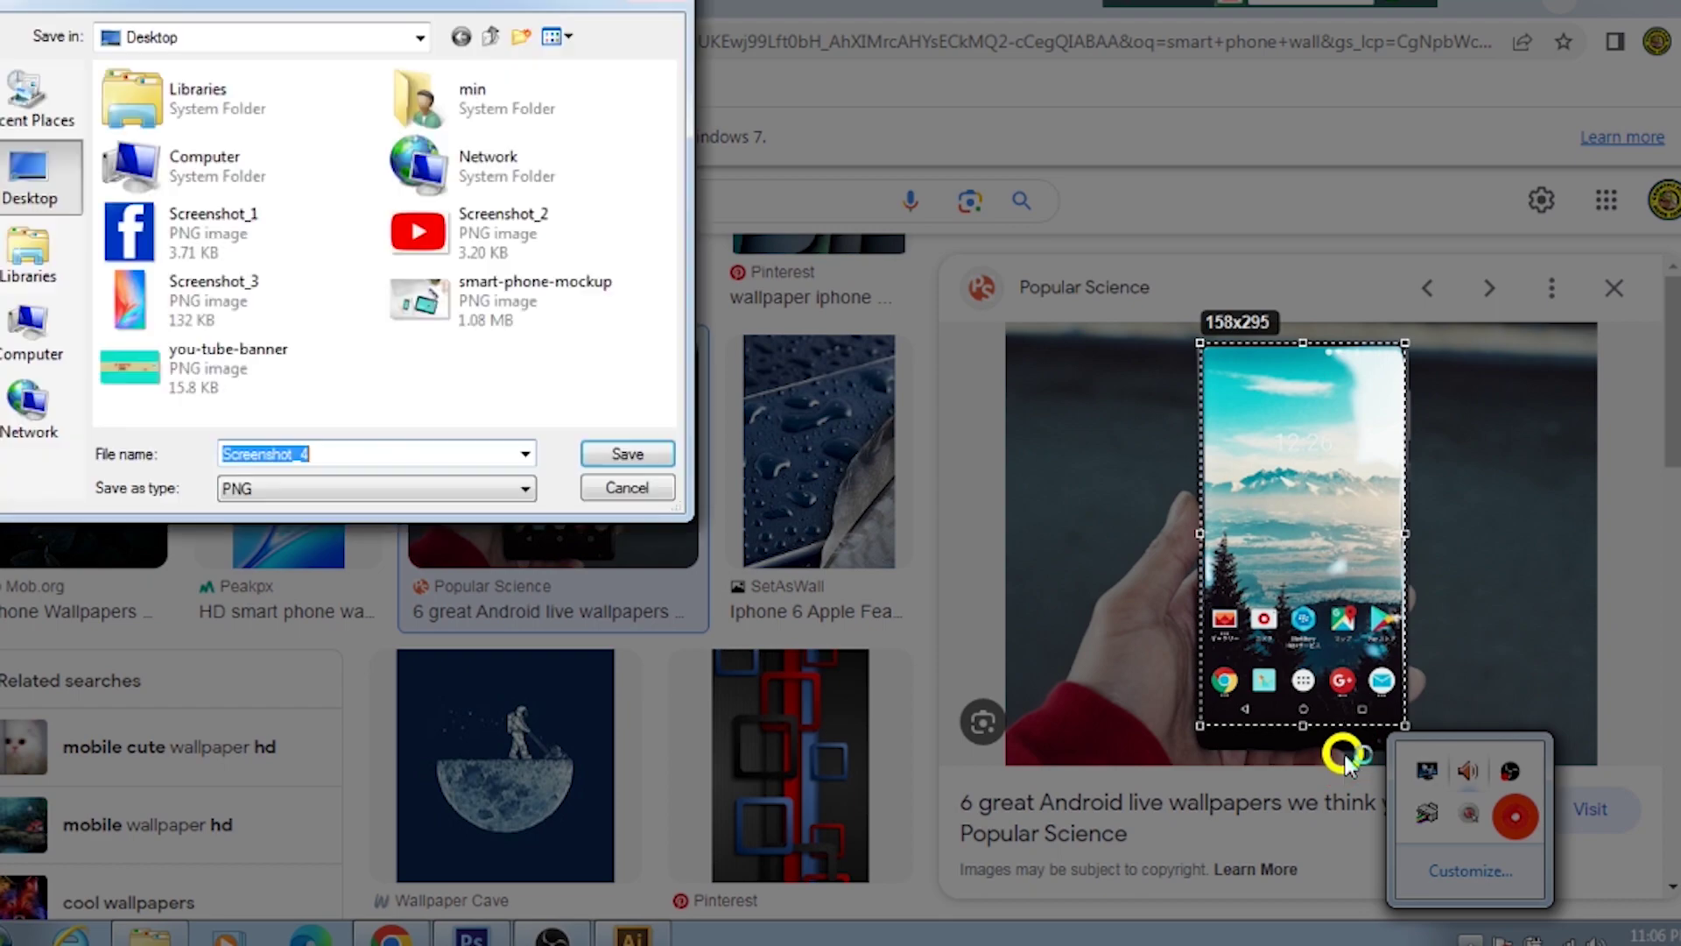
pyautogui.click(627, 451)
pyautogui.click(471, 935)
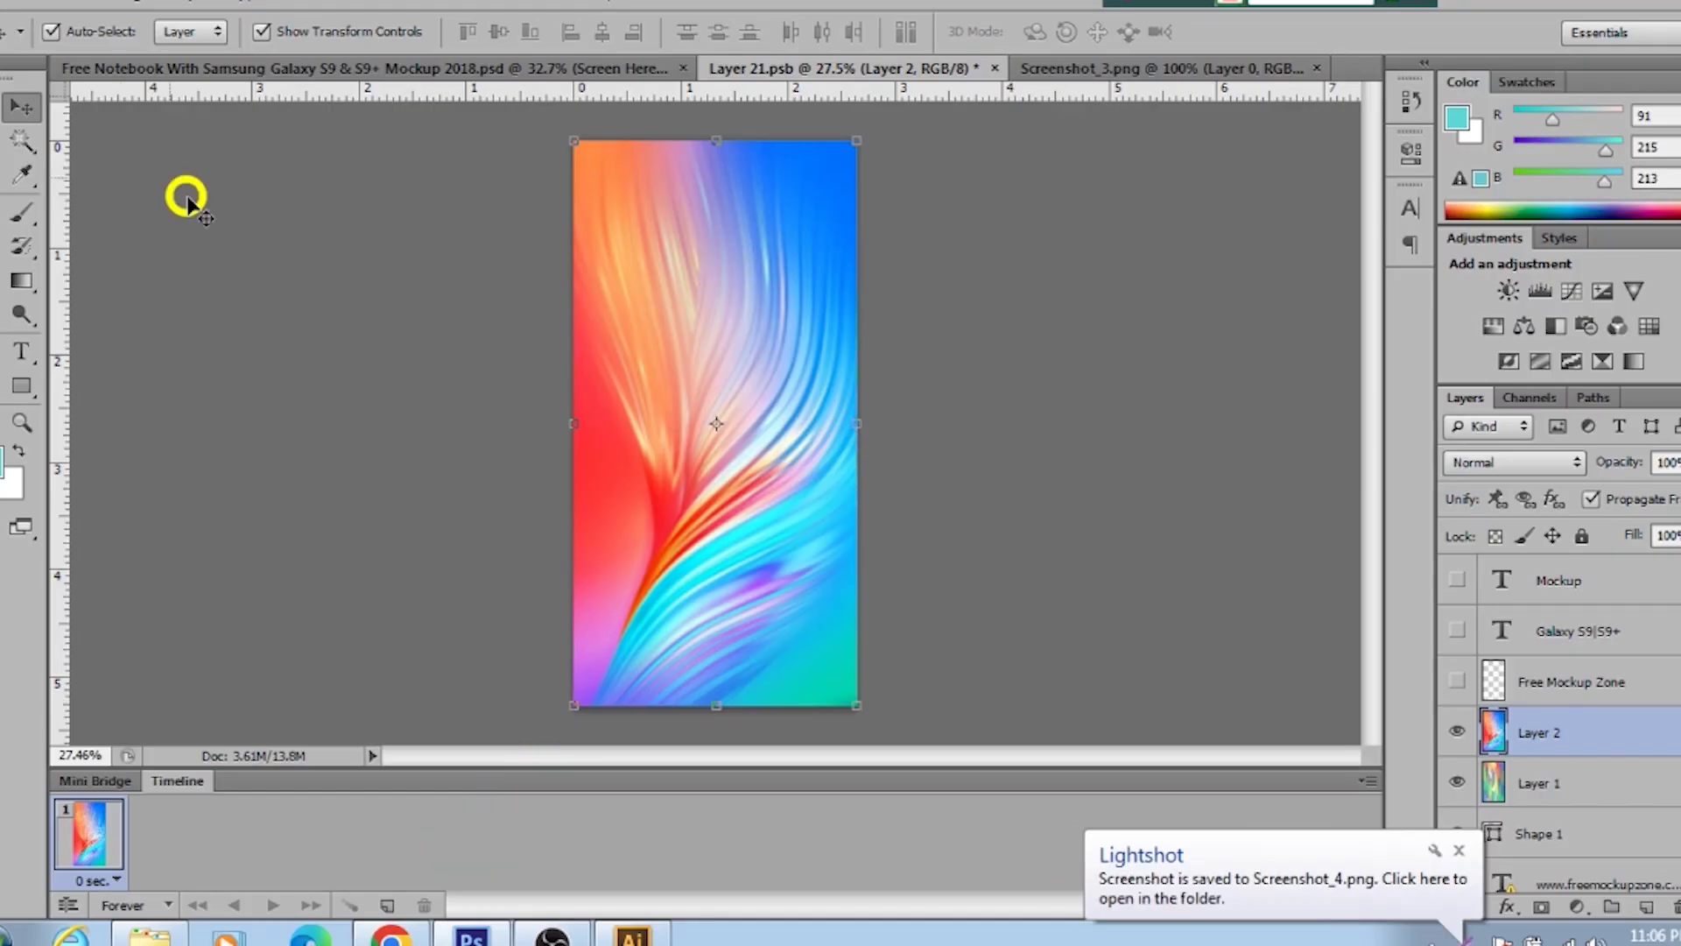
# Step: Open Screenshot_4.png from the Desktop in Photoshop
pyautogui.click(17, 4)
pyautogui.click(48, 44)
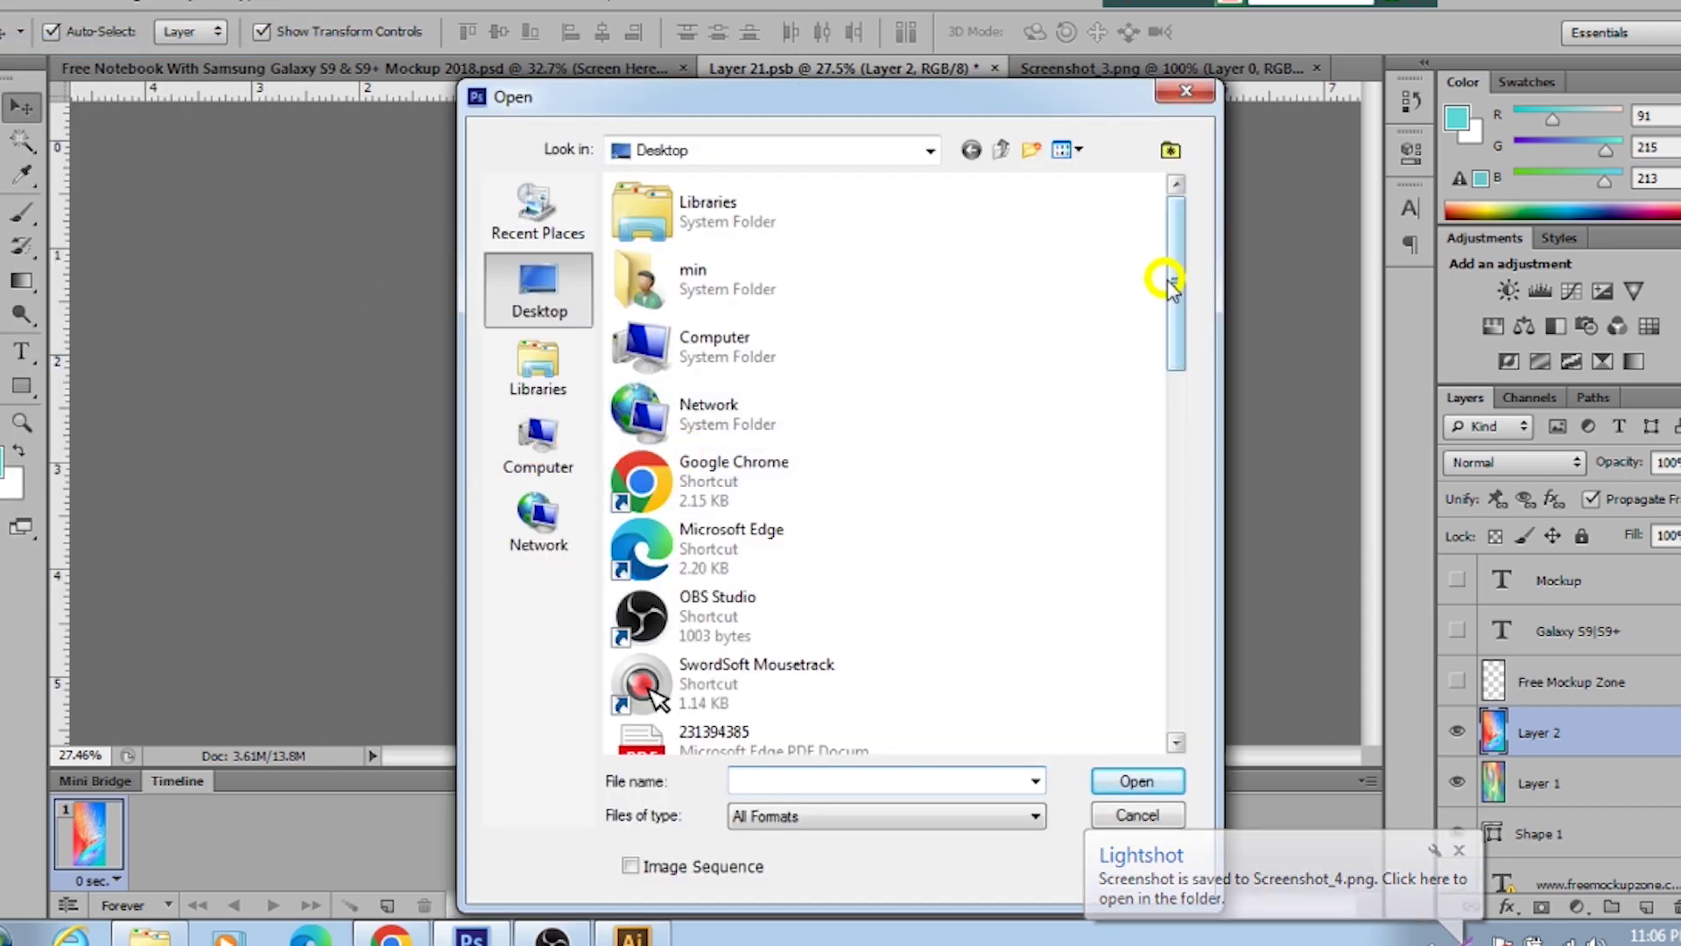
pyautogui.moveTo(1172, 282); pyautogui.dragTo(1186, 512)
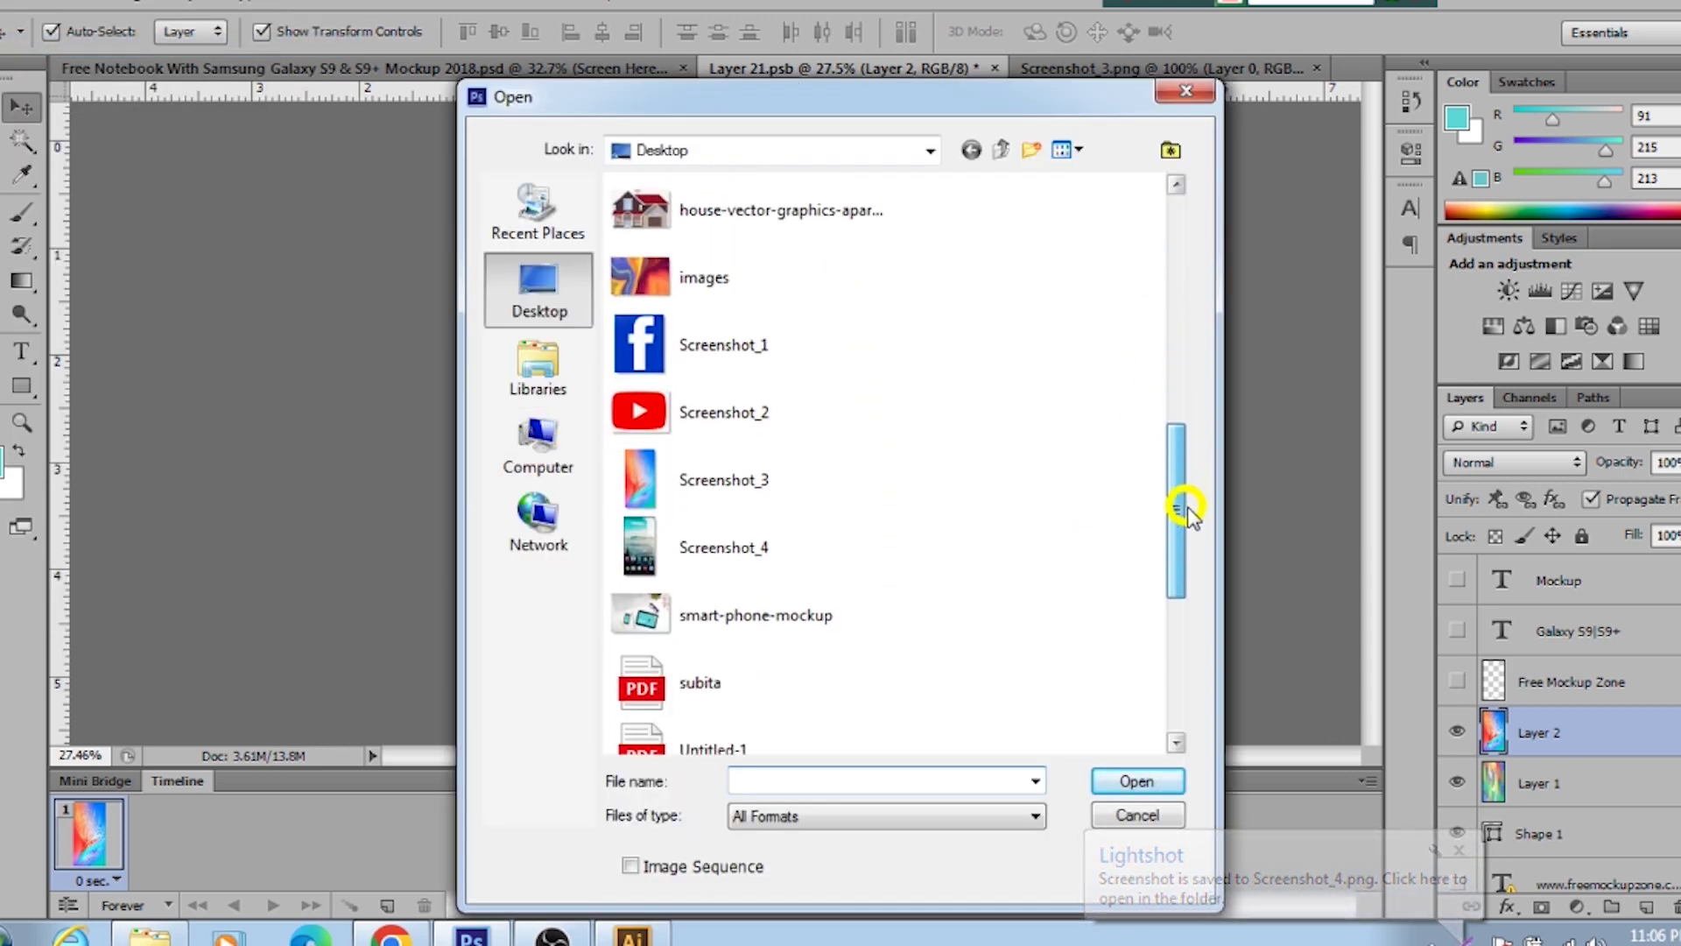
pyautogui.click(753, 547)
pyautogui.click(1130, 780)
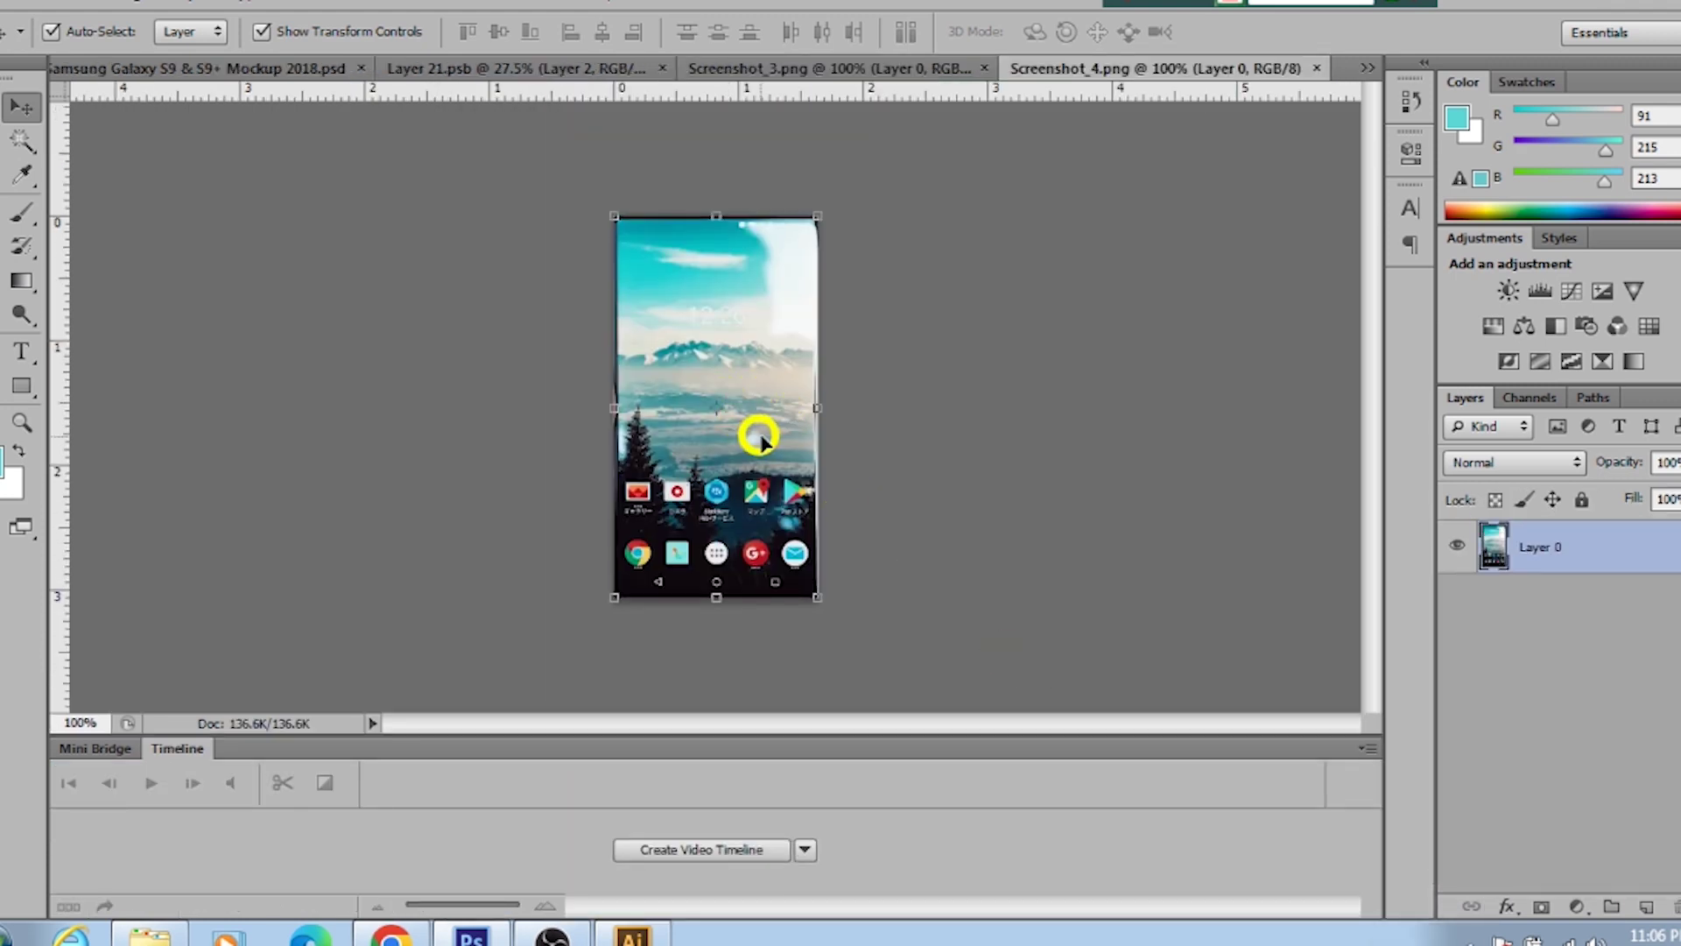
# Step: Drop the Screenshot_4 mountain home-screen layer into Layer 21.psb and scale it to fill the canvas
pyautogui.moveTo(744, 403); pyautogui.dragTo(565, 64)
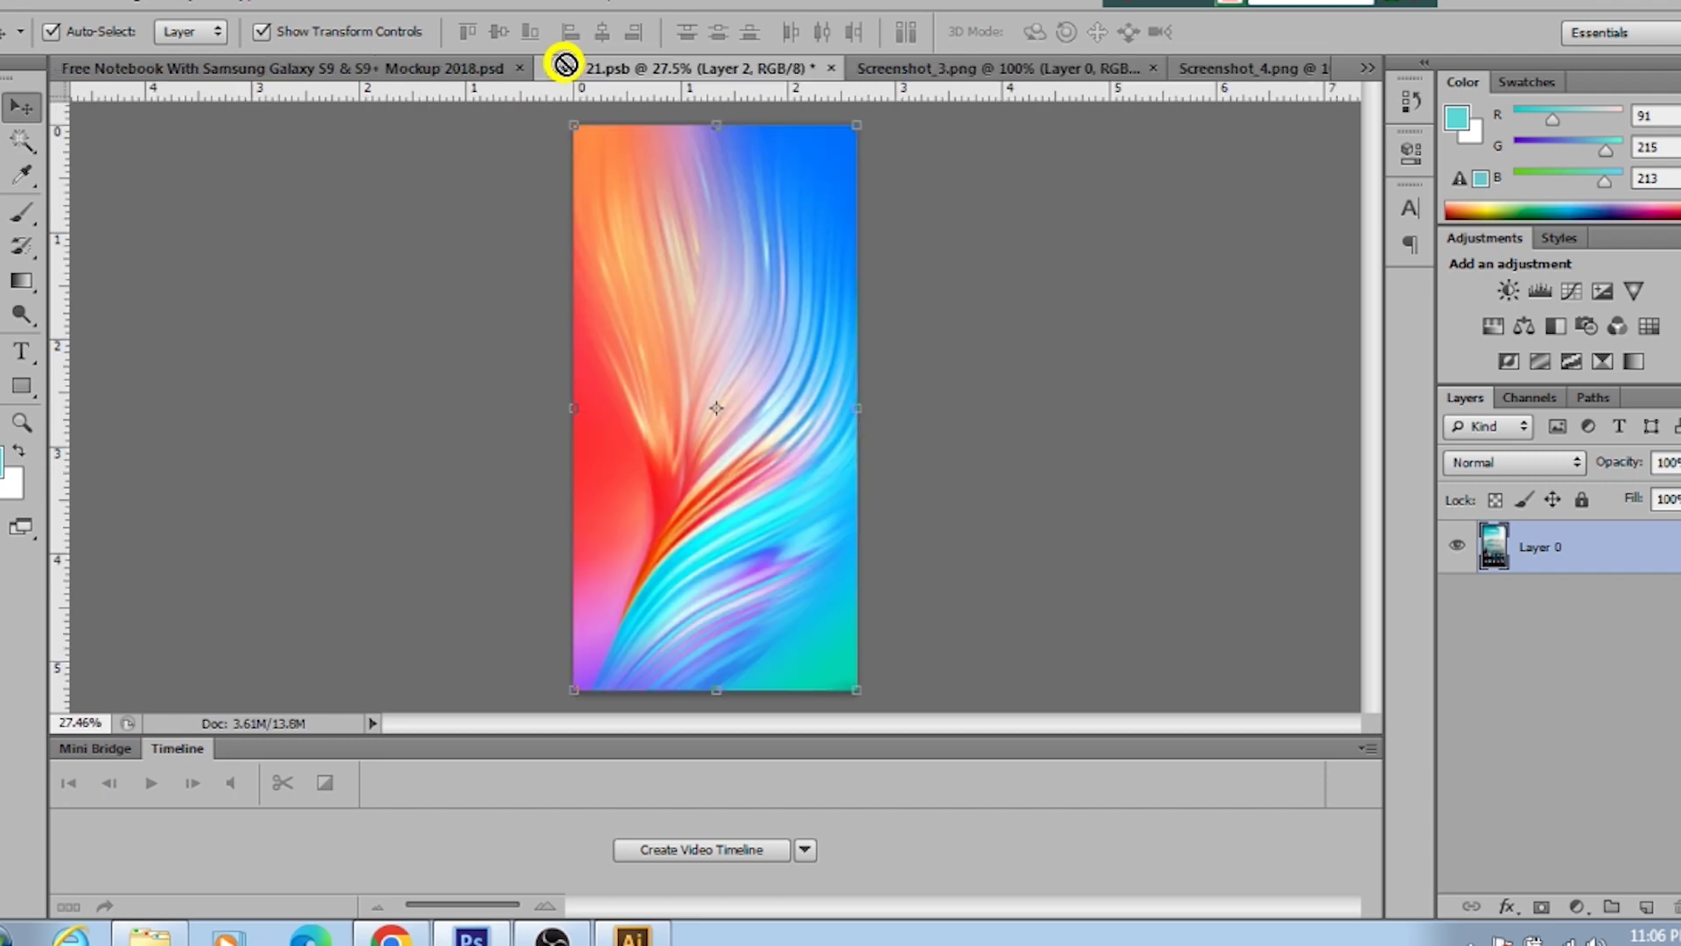
pyautogui.moveTo(705, 355); pyautogui.dragTo(700, 359)
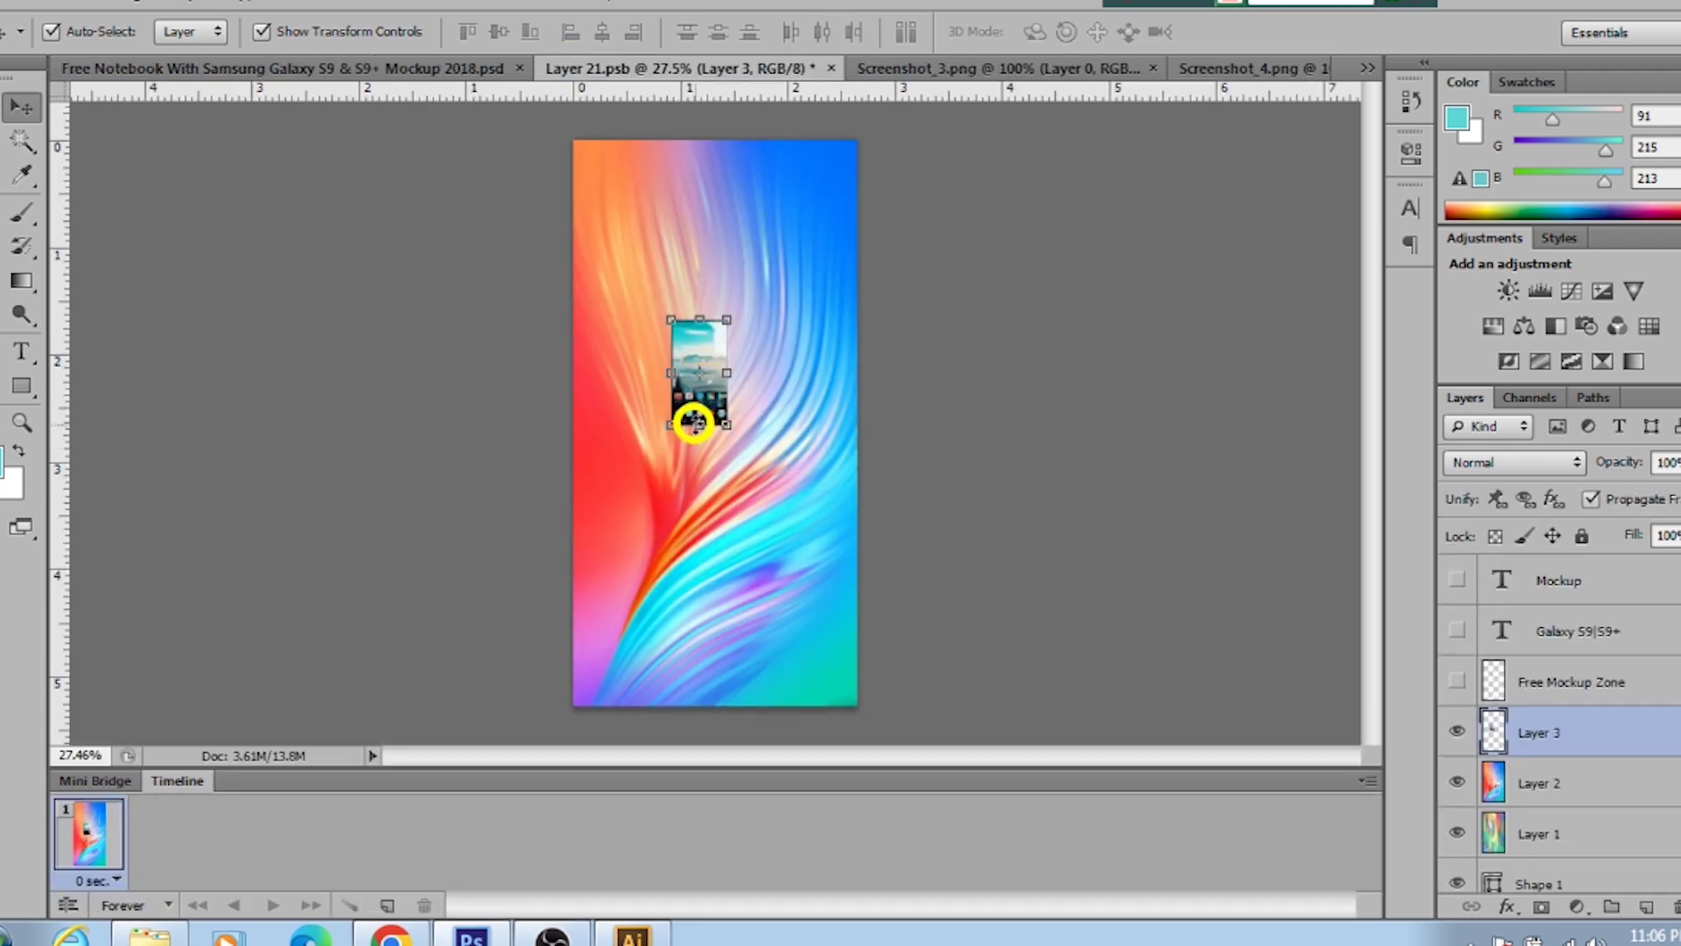
pyautogui.hotkey('ctrl', 't')
pyautogui.moveTo(704, 579); pyautogui.dragTo(700, 705)
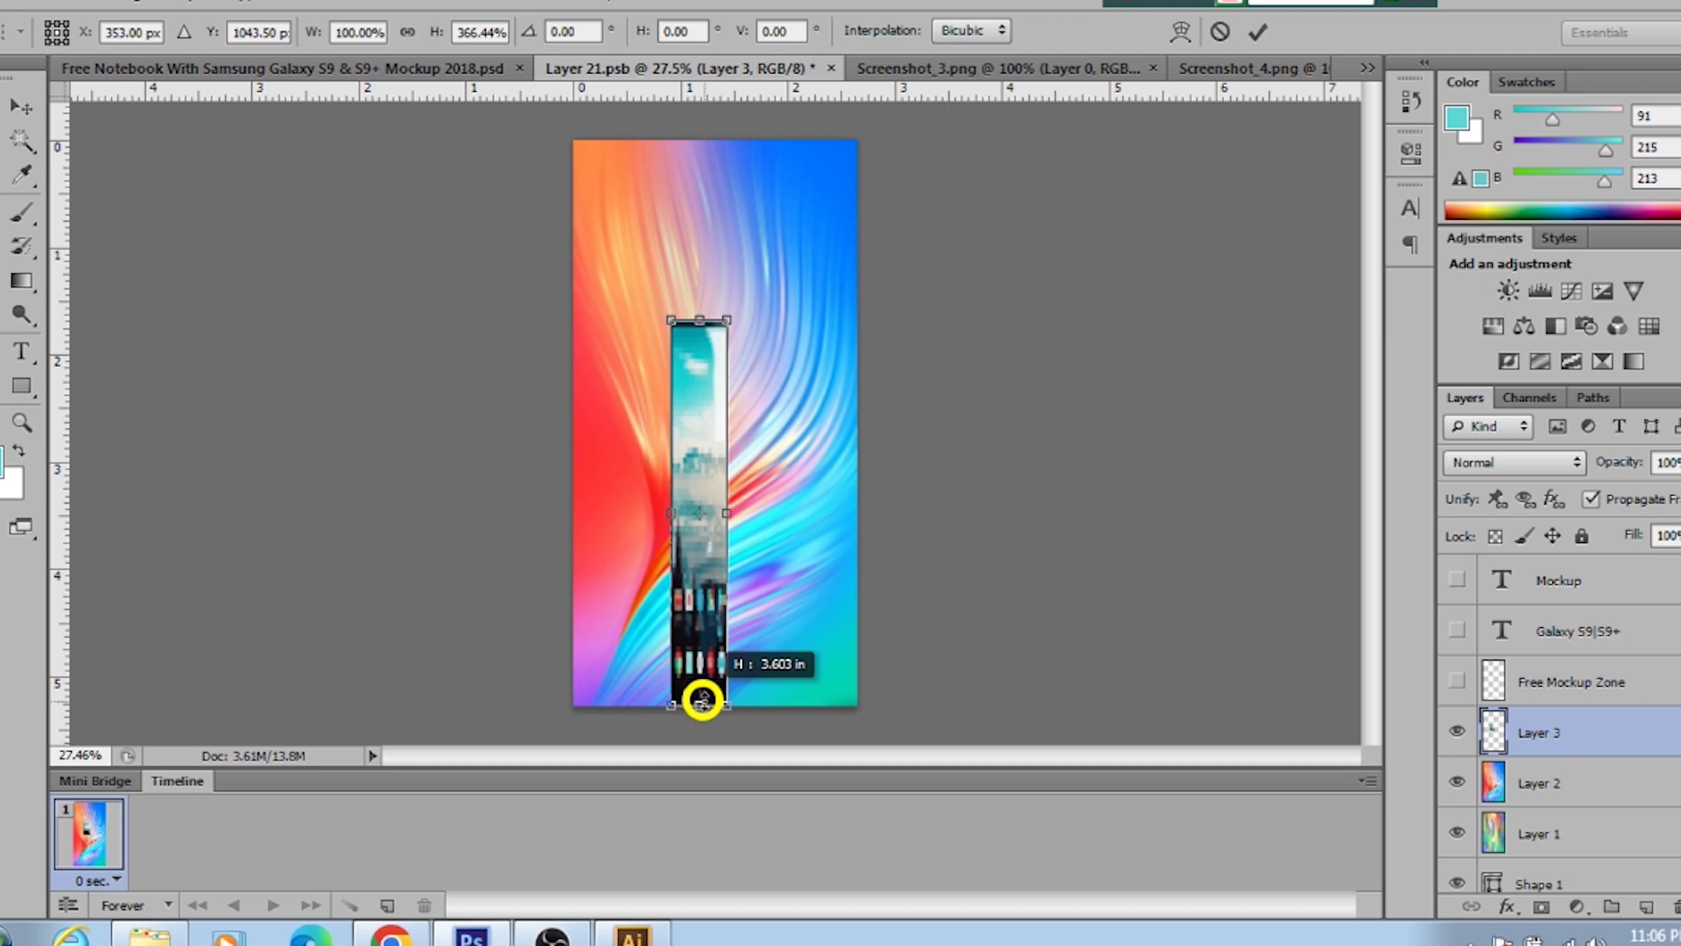
pyautogui.moveTo(734, 512); pyautogui.dragTo(857, 512)
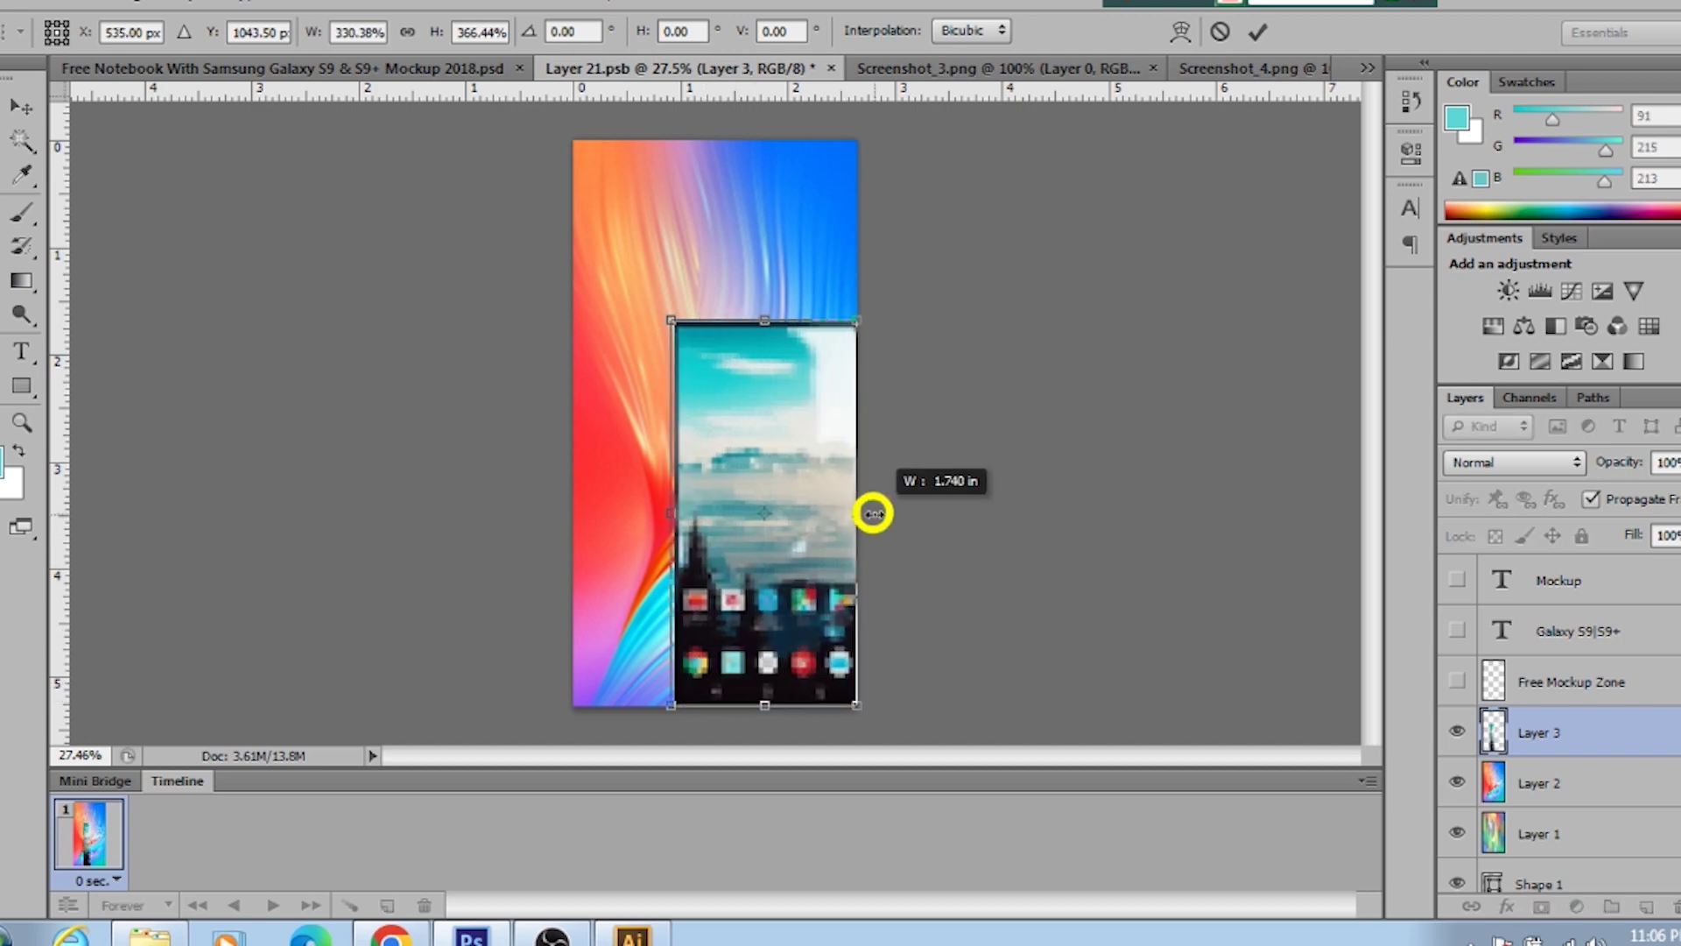
pyautogui.moveTo(672, 513); pyautogui.dragTo(574, 513)
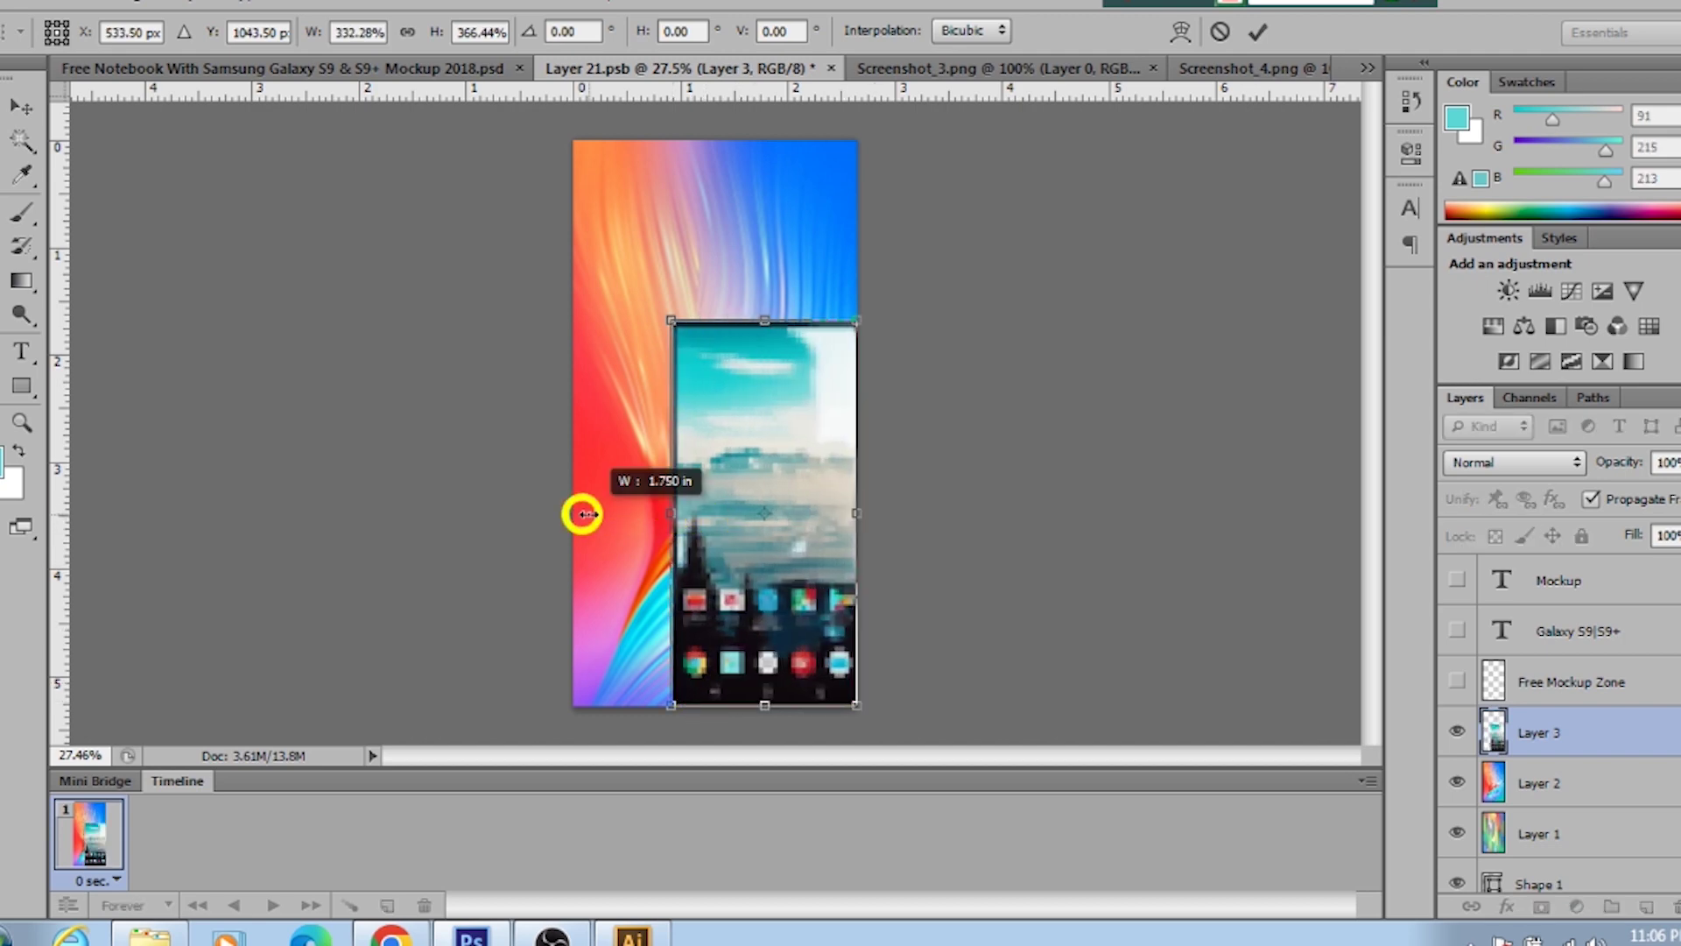
pyautogui.moveTo(712, 320); pyautogui.dragTo(707, 120)
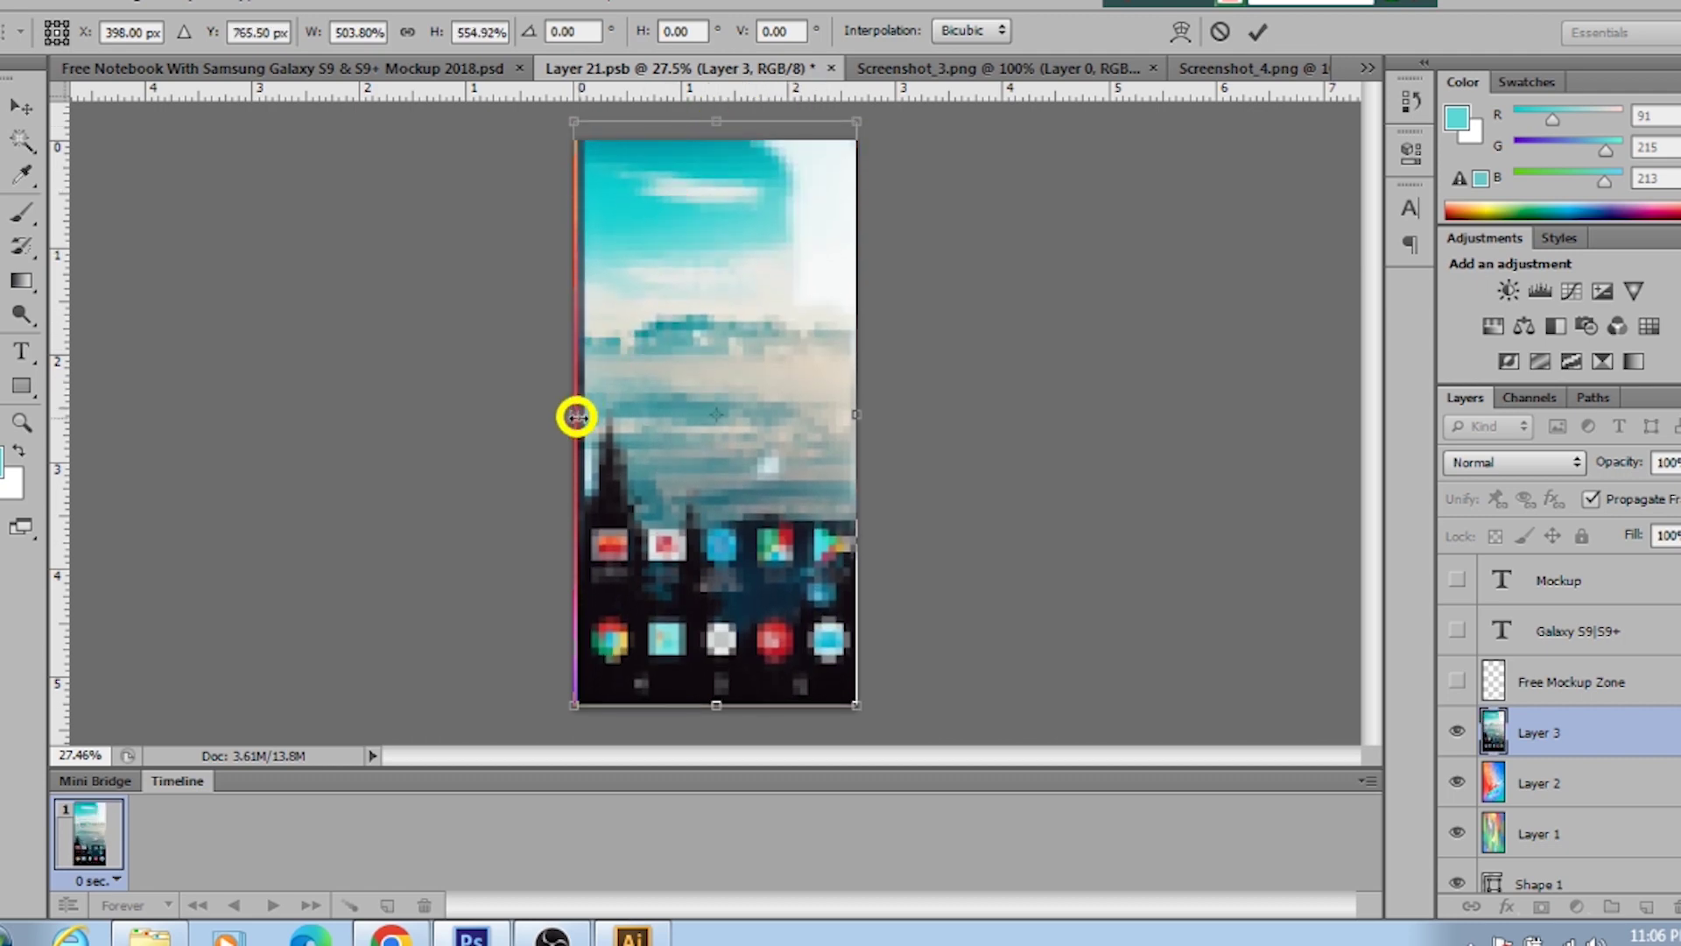
pyautogui.moveTo(572, 417); pyautogui.dragTo(561, 423)
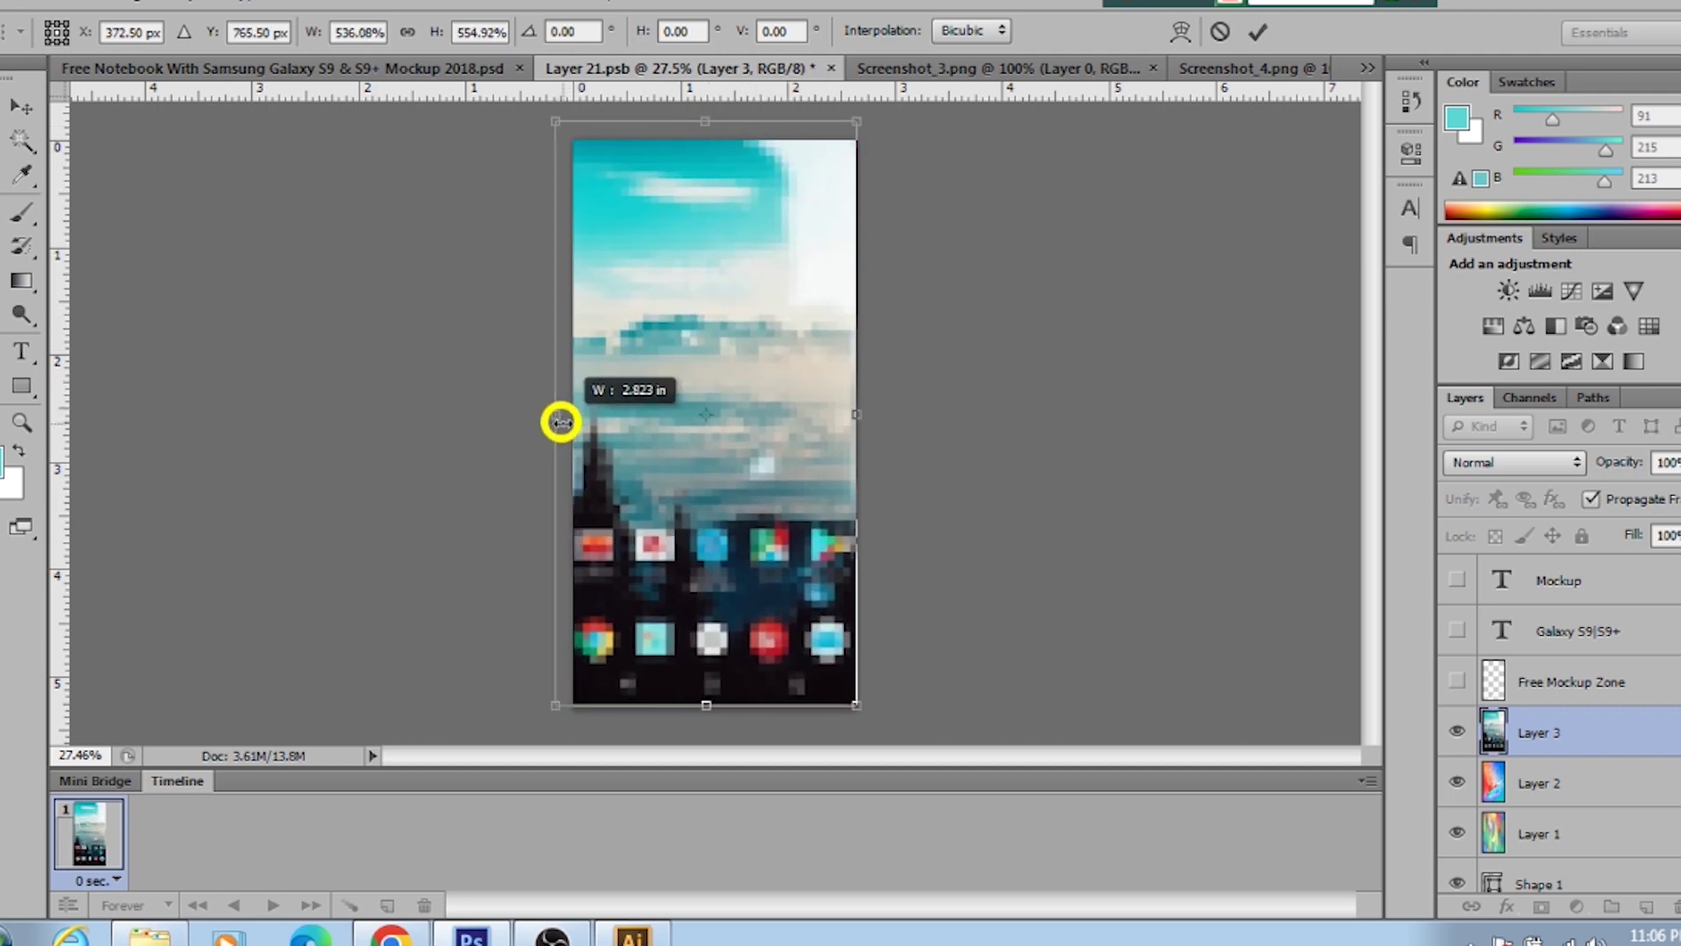
pyautogui.click(1256, 33)
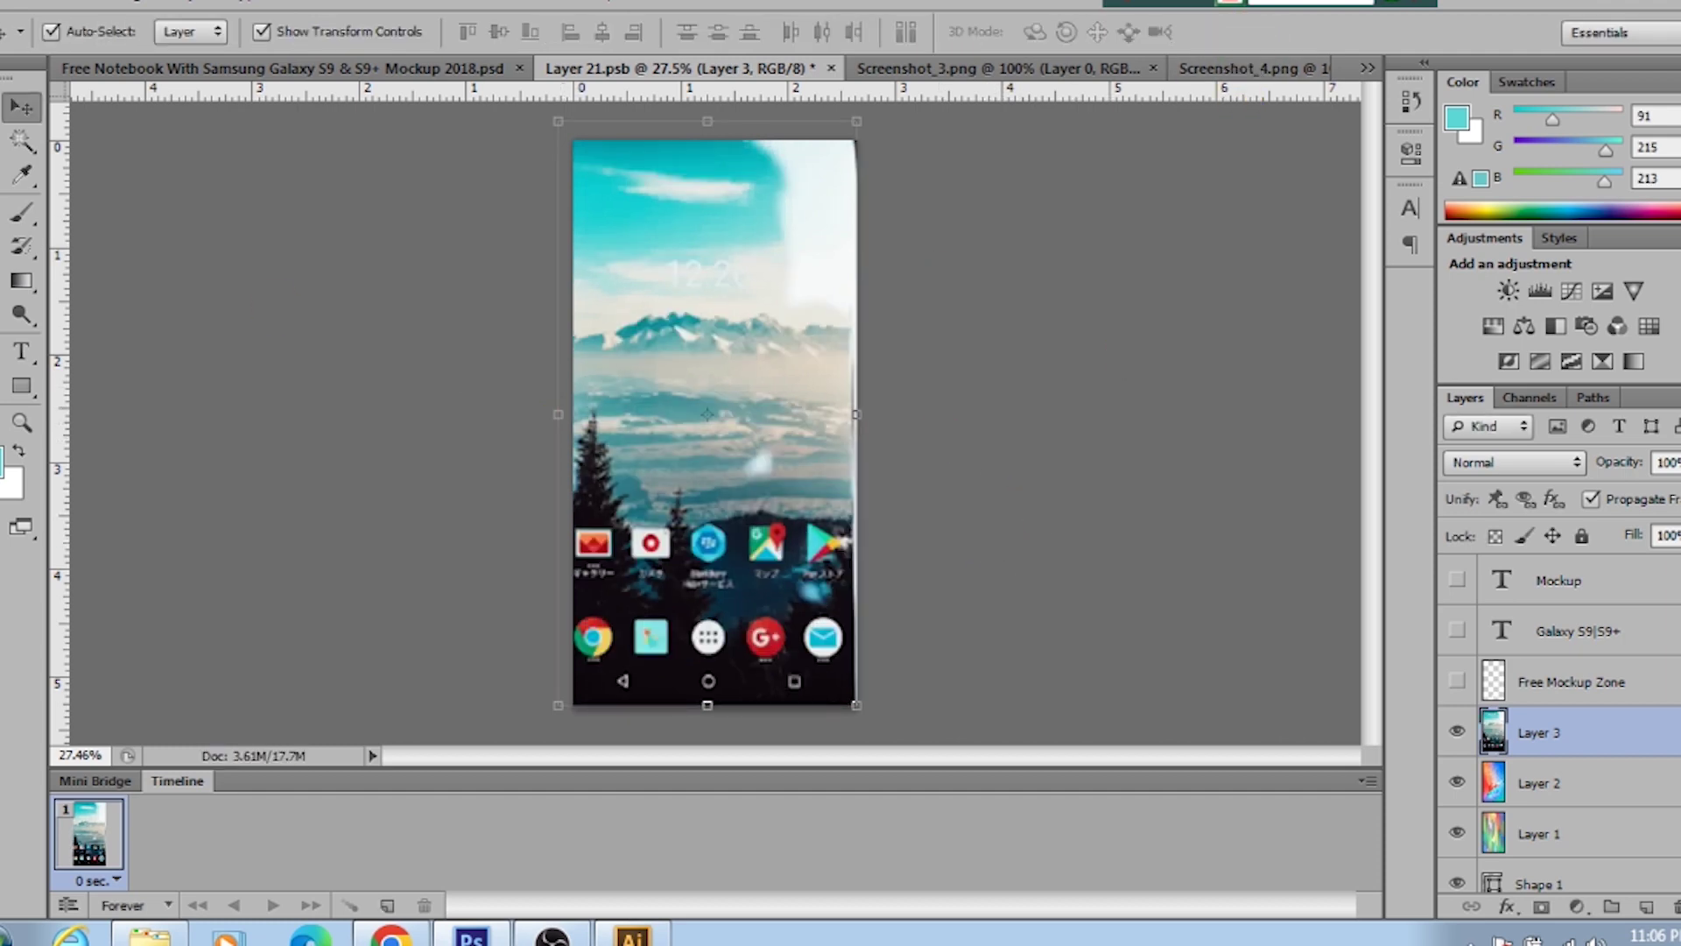
# Step: Save Layer 21.psb and return to the notebook mockup .psd document
pyautogui.click(13, 7)
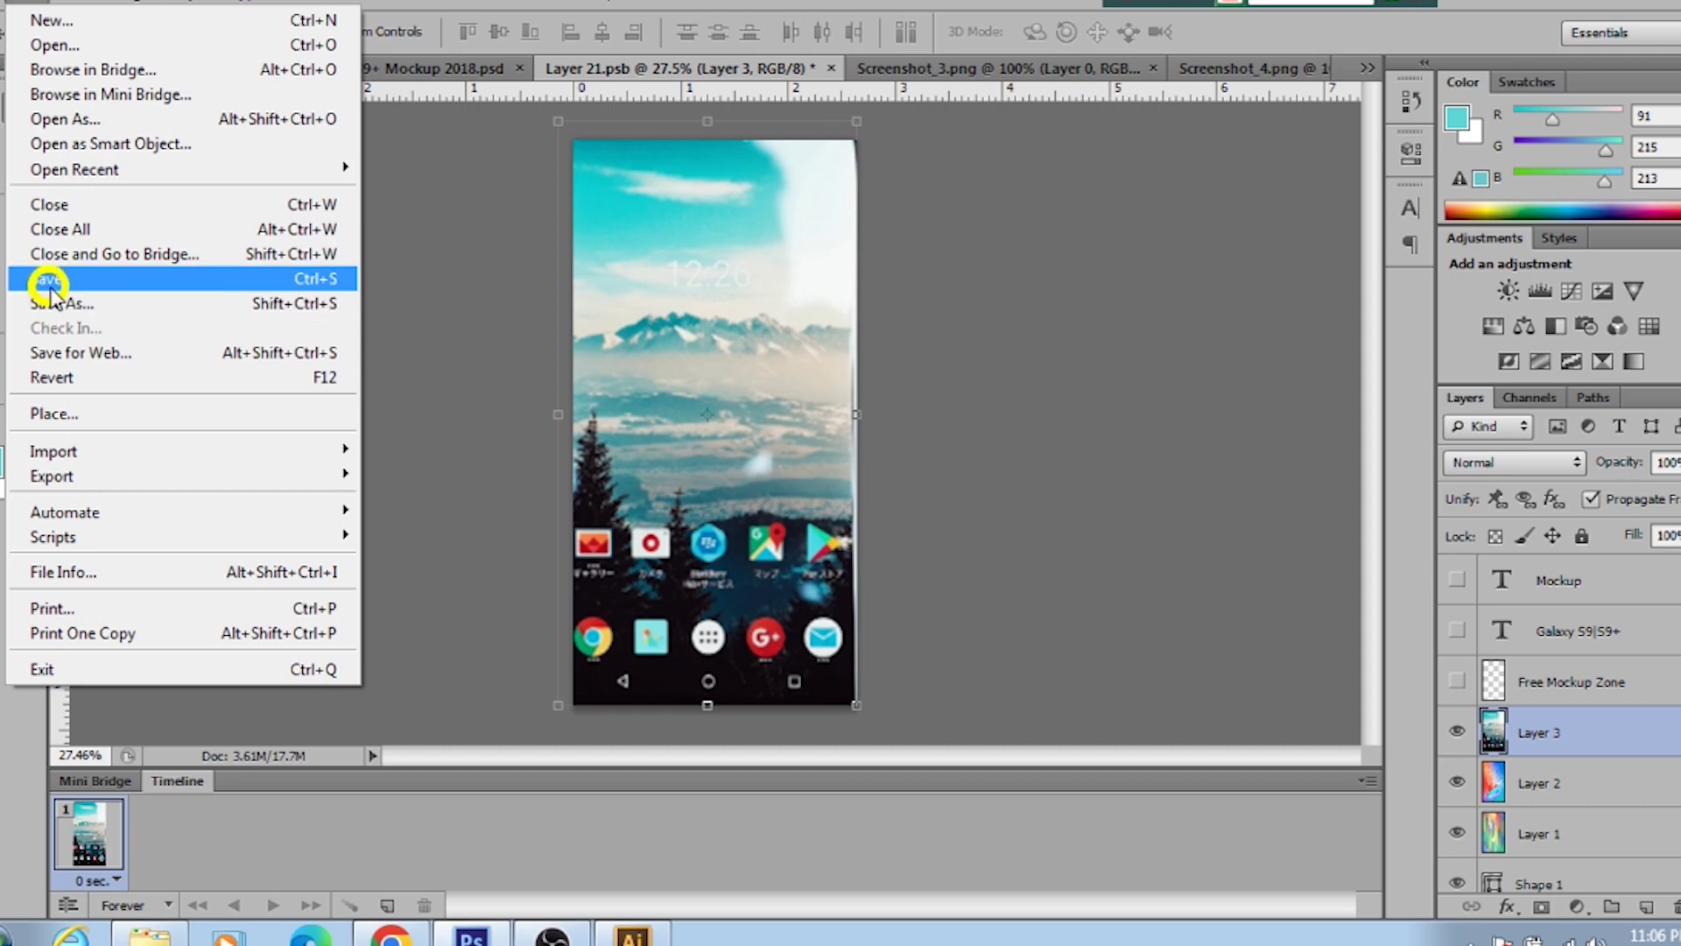
pyautogui.click(51, 280)
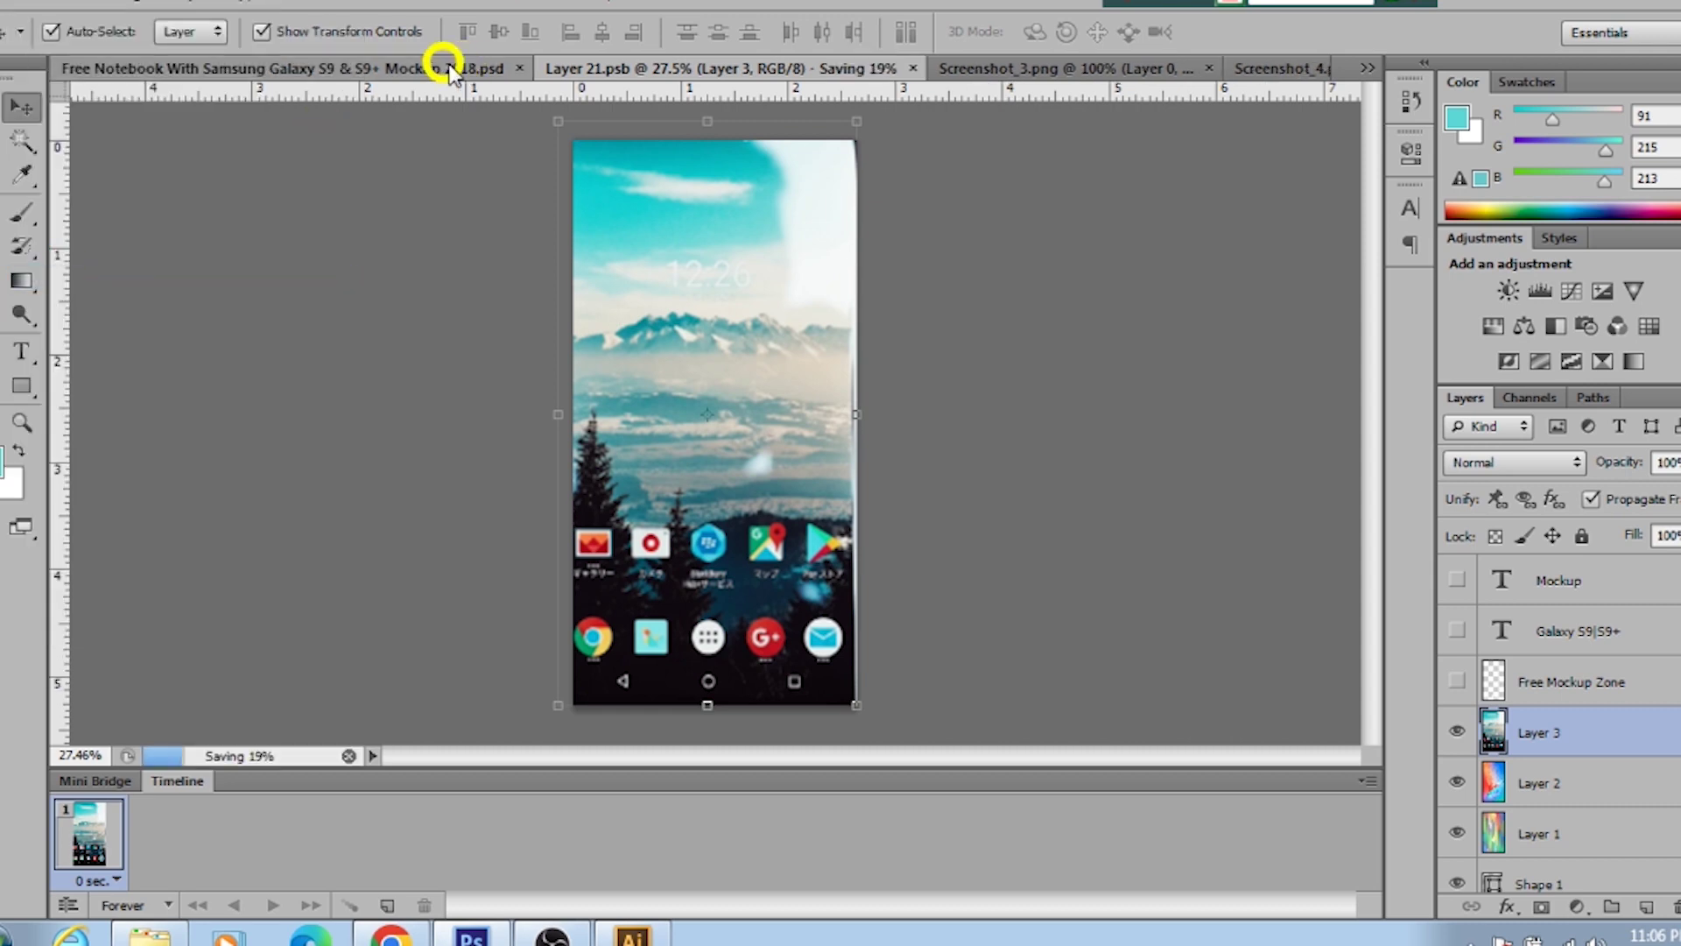
pyautogui.click(337, 77)
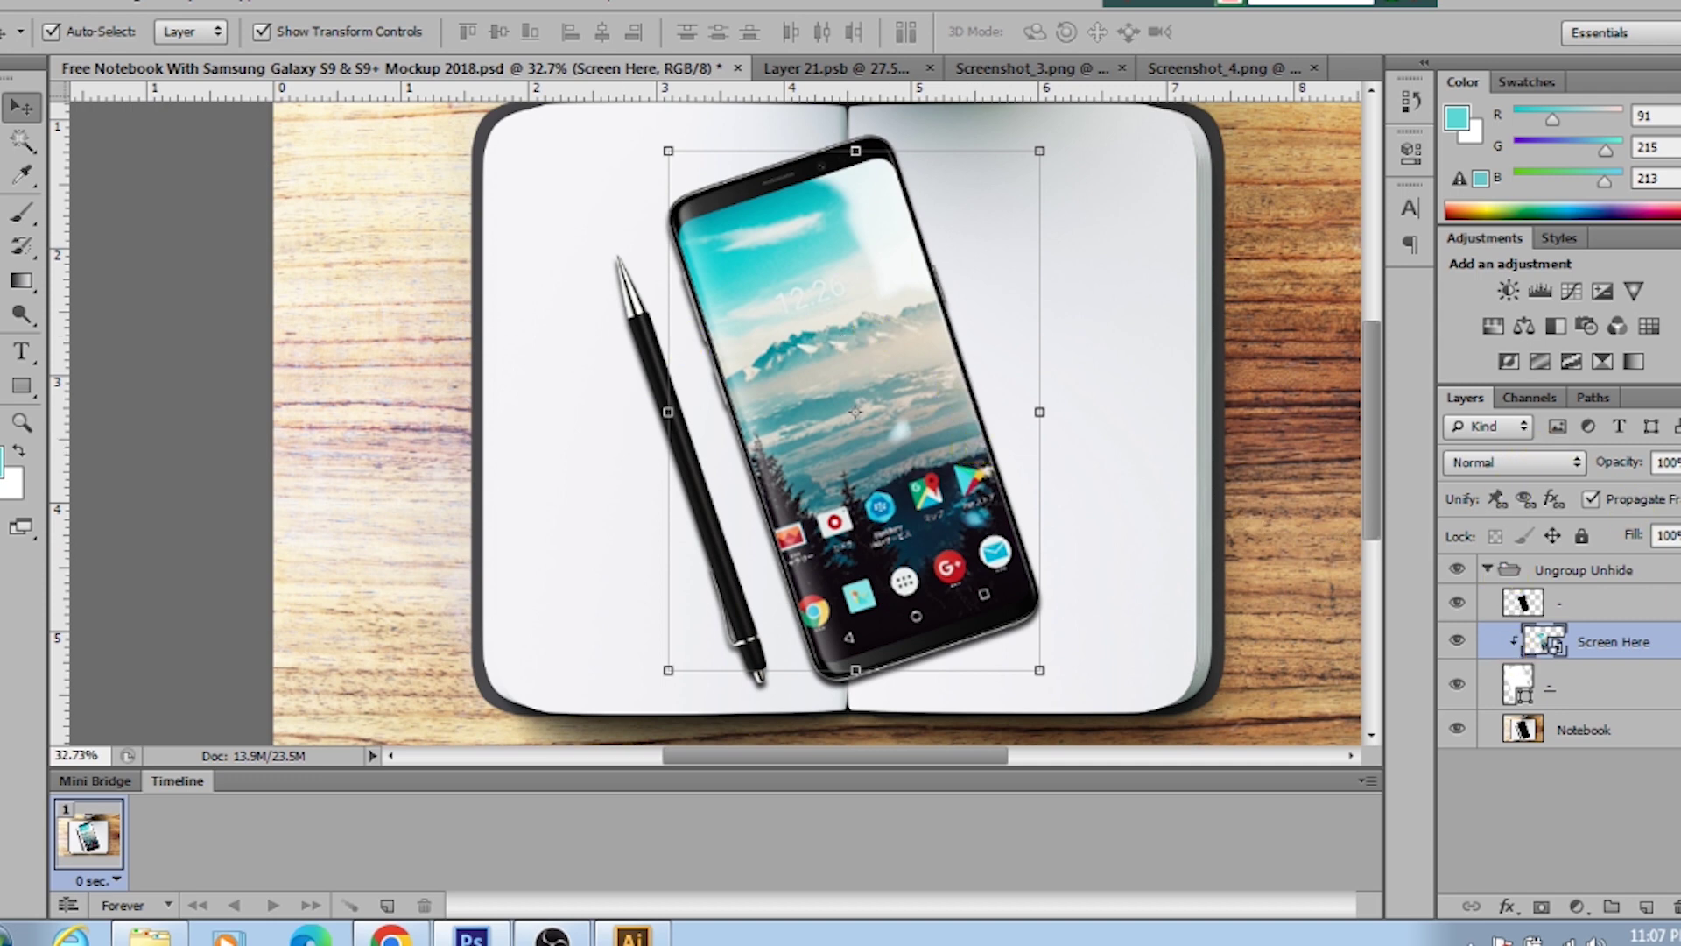
# Step: Export the mockup through Save for Web as a PNG-8 file to the Desktop
pyautogui.click(17, 4)
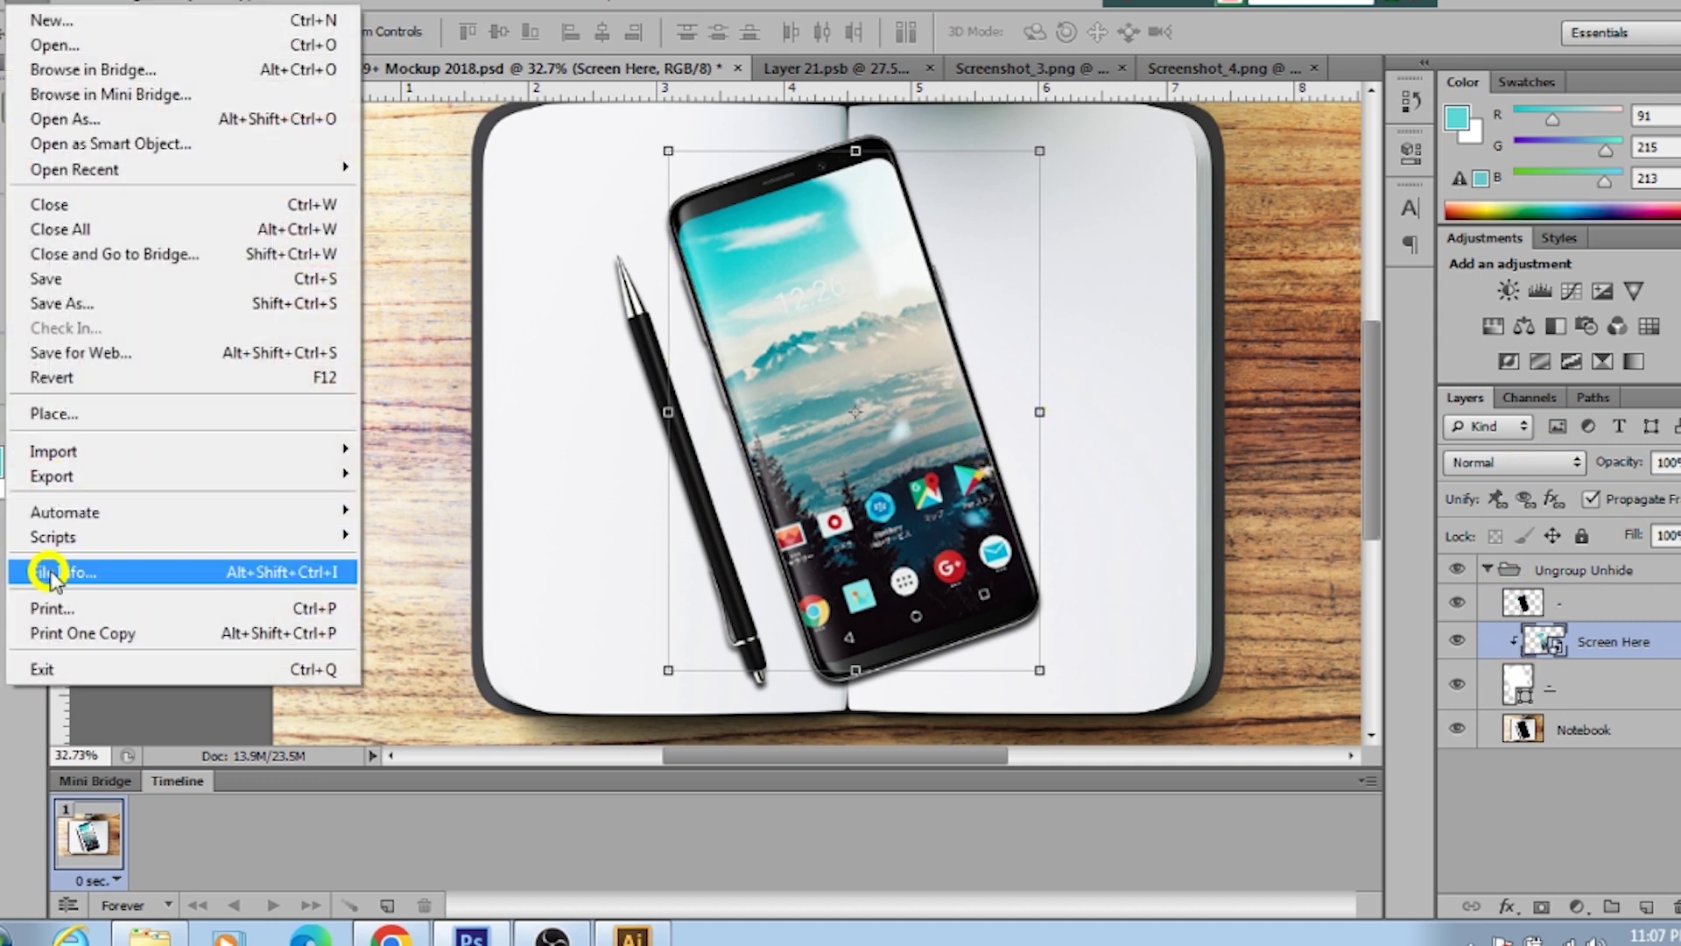
pyautogui.click(48, 350)
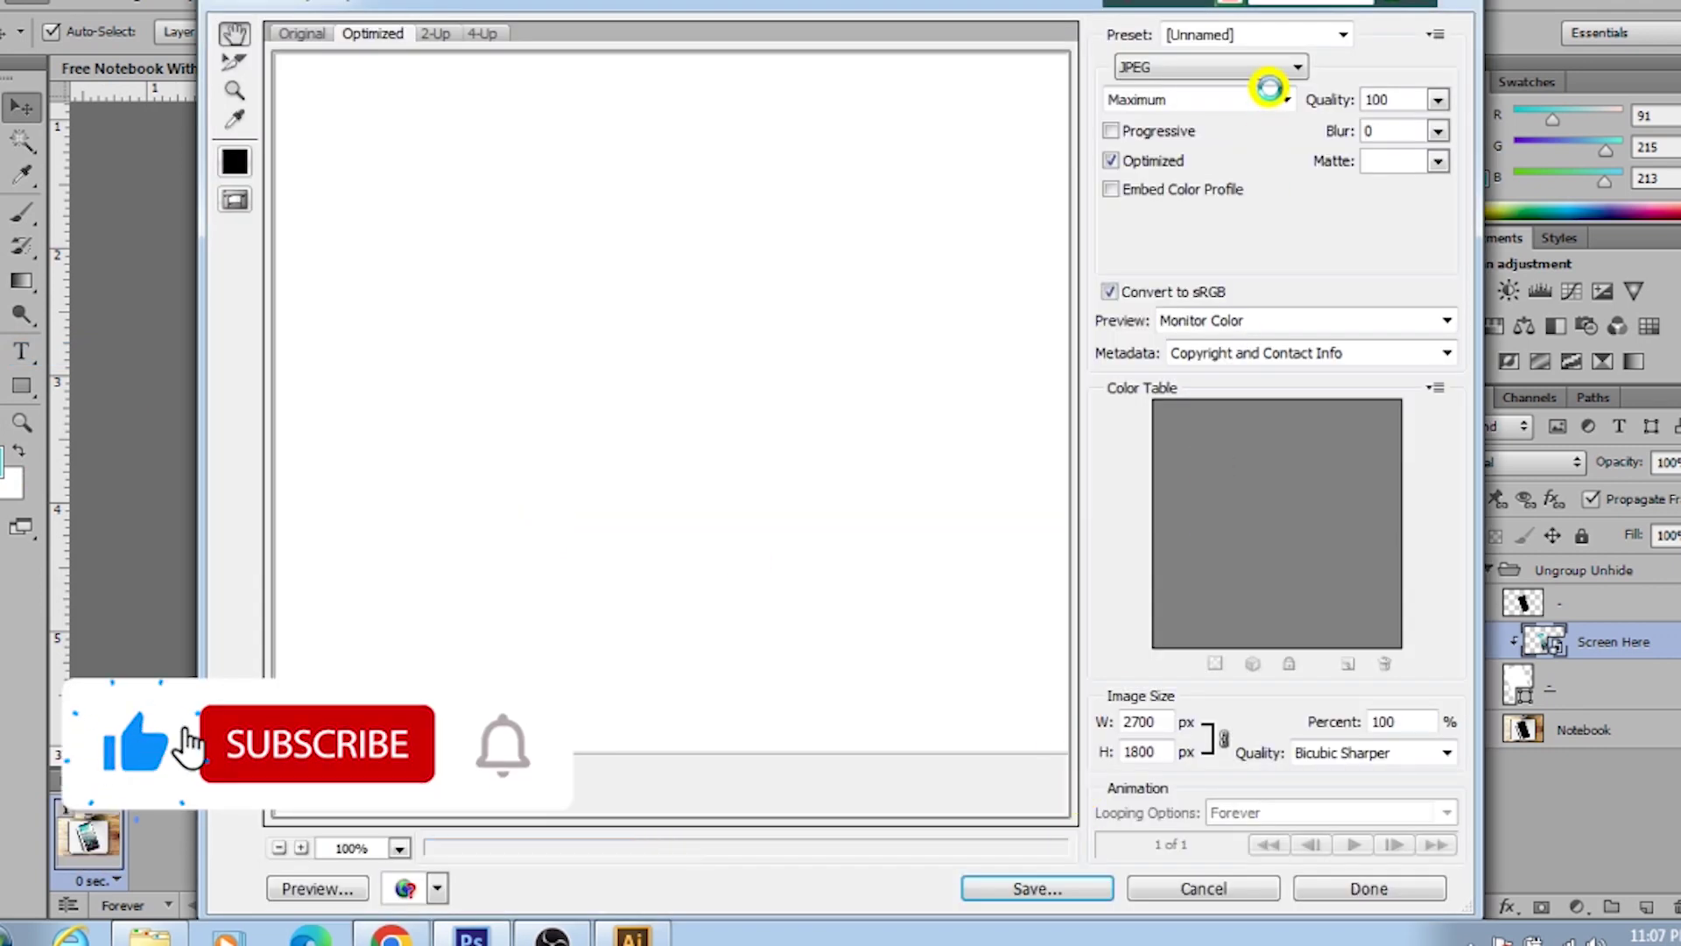
pyautogui.click(1259, 67)
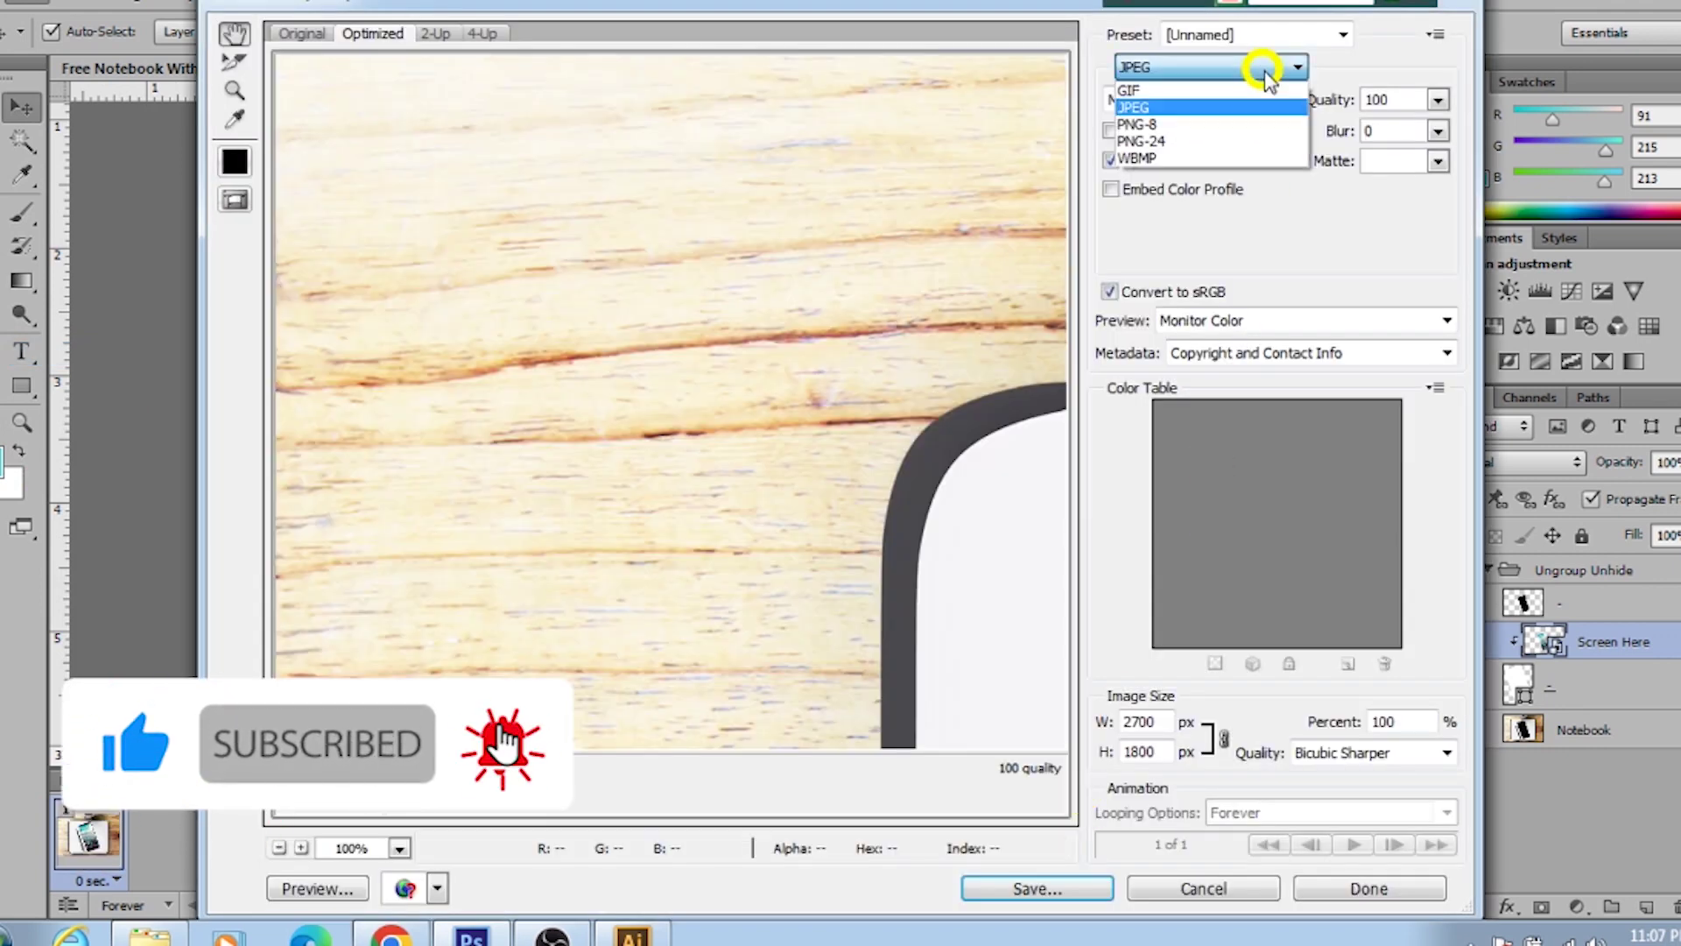
pyautogui.click(1192, 125)
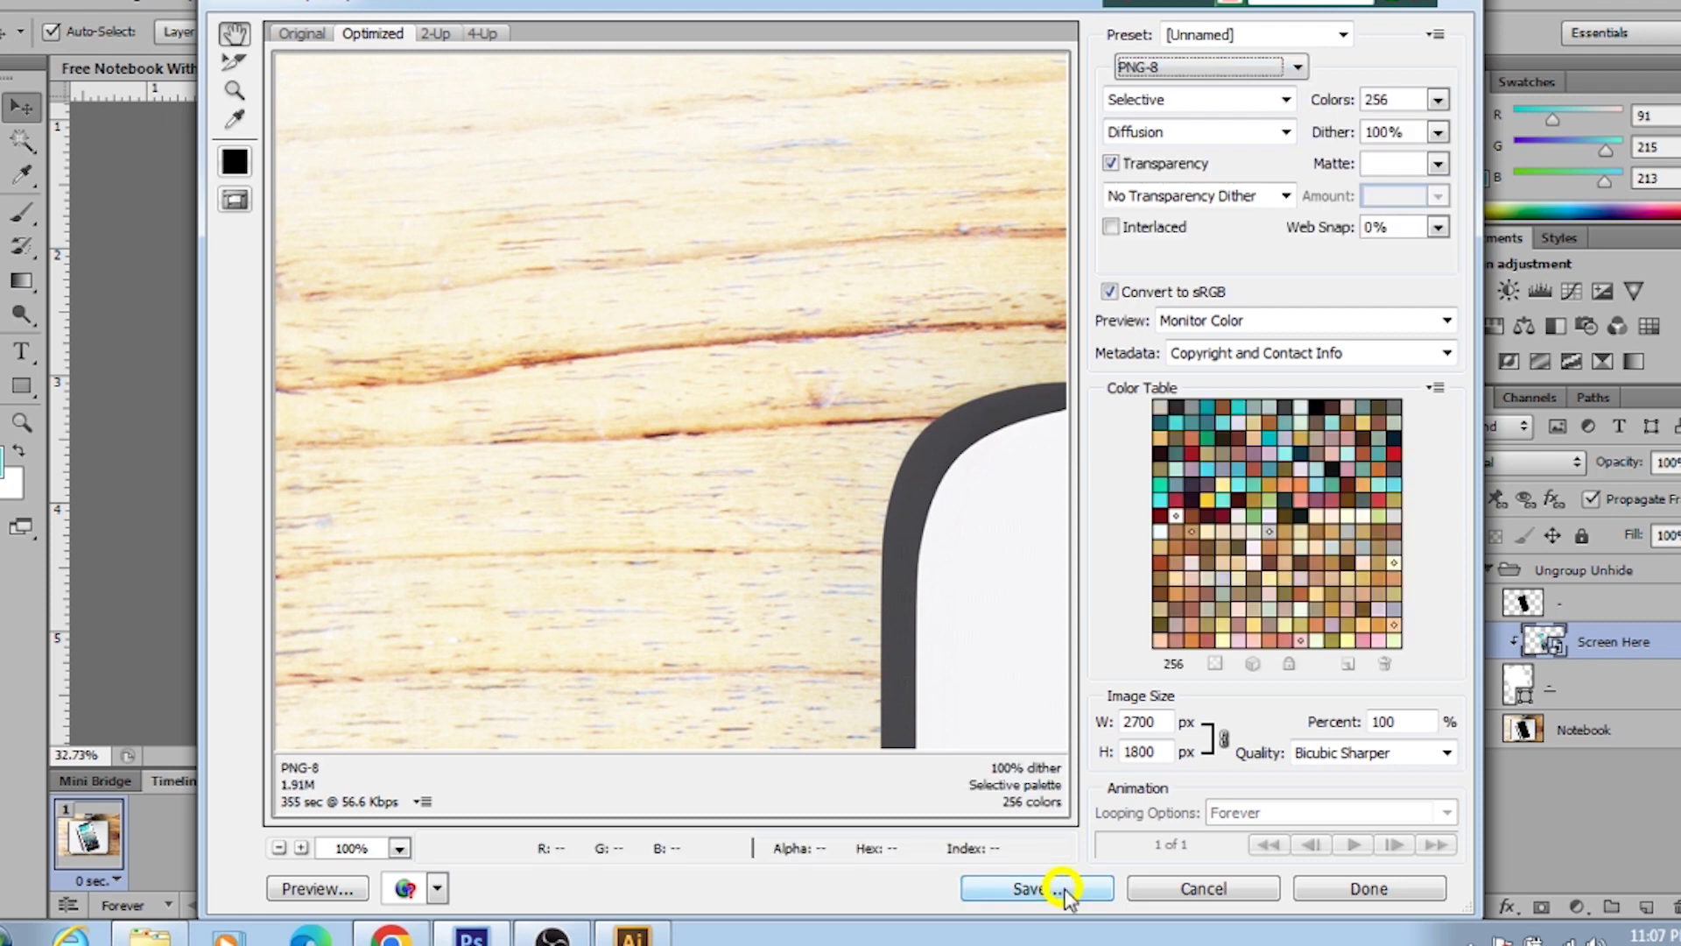
pyautogui.click(1063, 889)
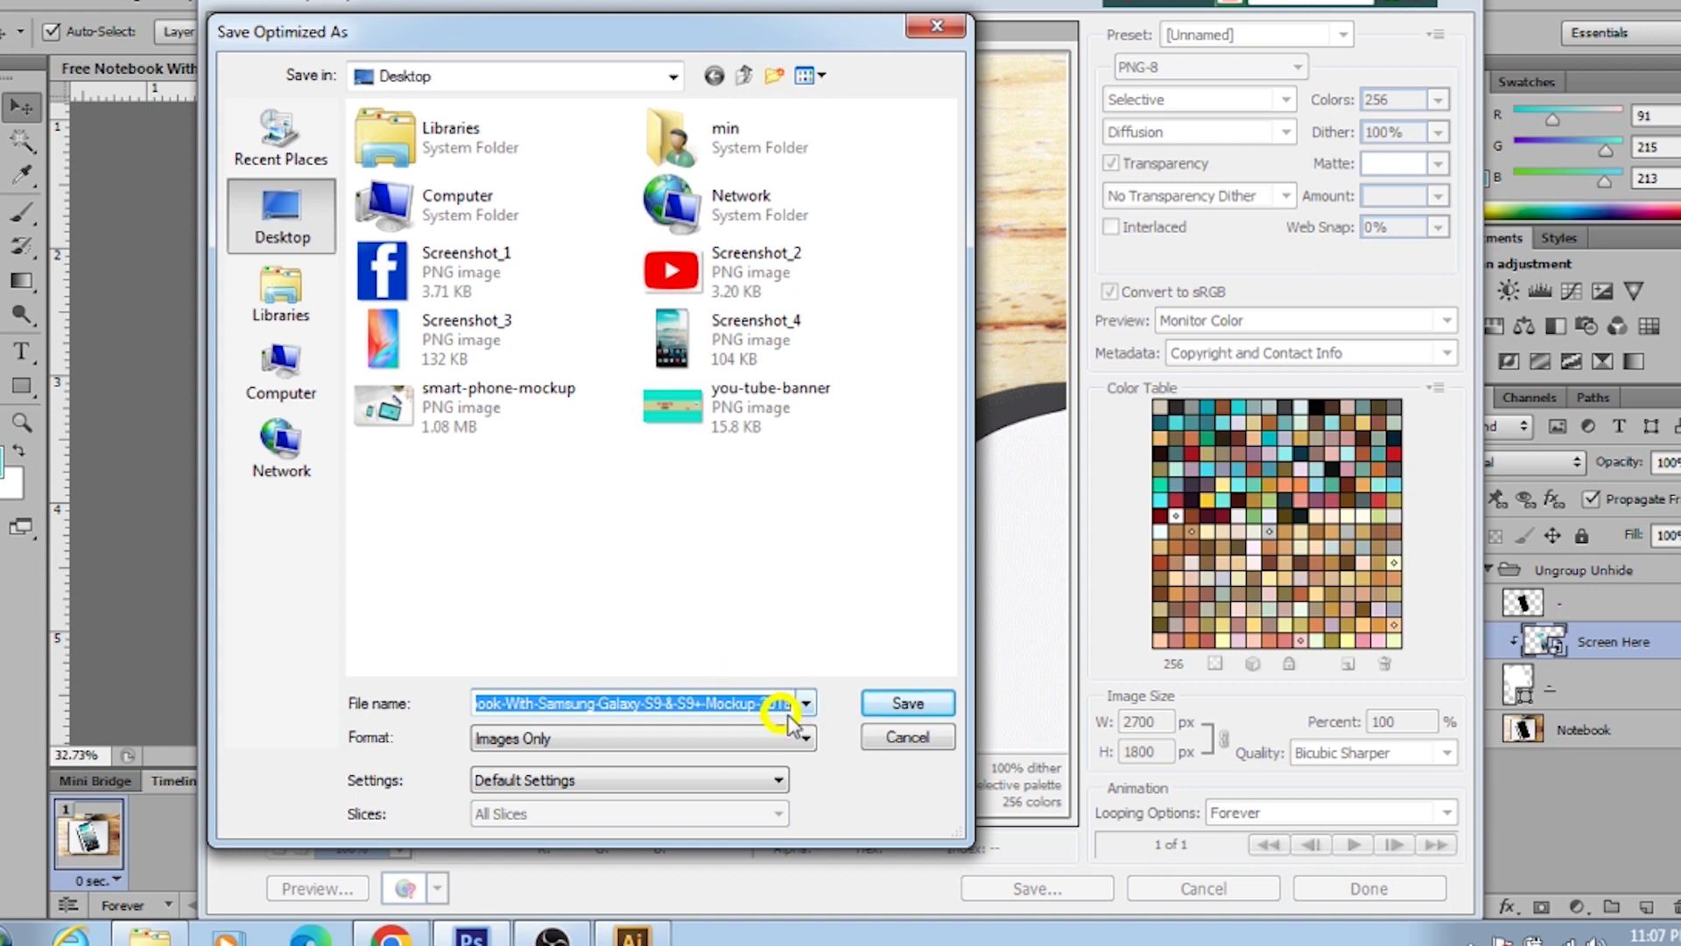
pyautogui.click(907, 705)
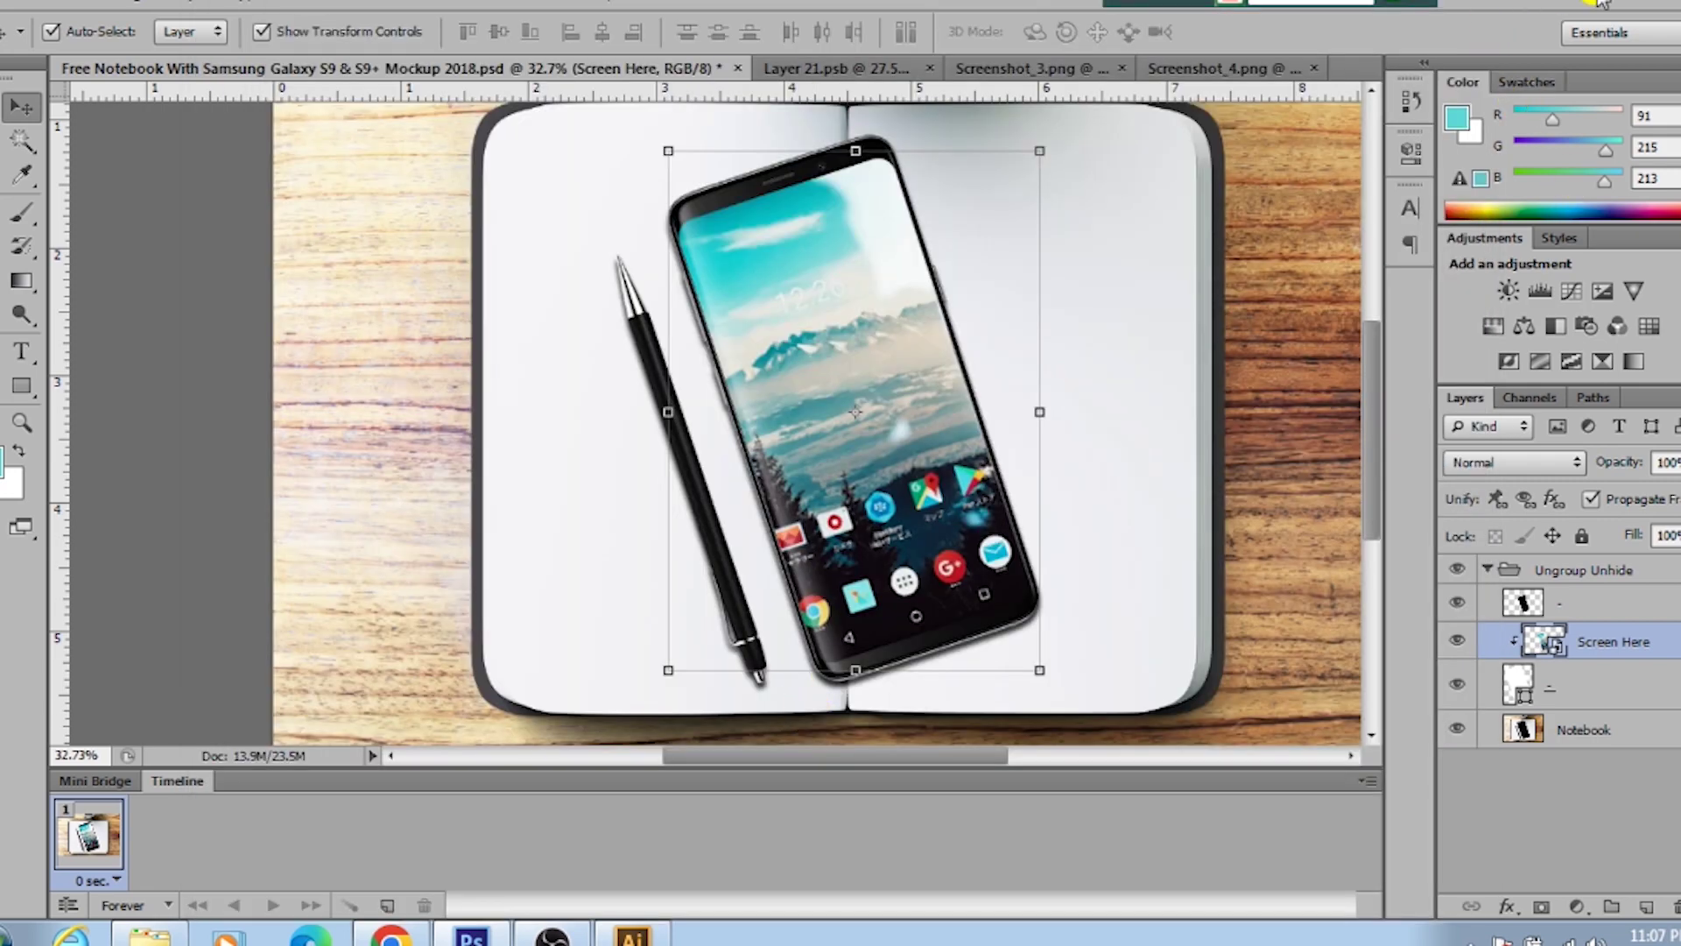
# Step: Minimize Photoshop and other windows, then bring up the exported Free Notebook mockup's context menu
pyautogui.click(1610, 4)
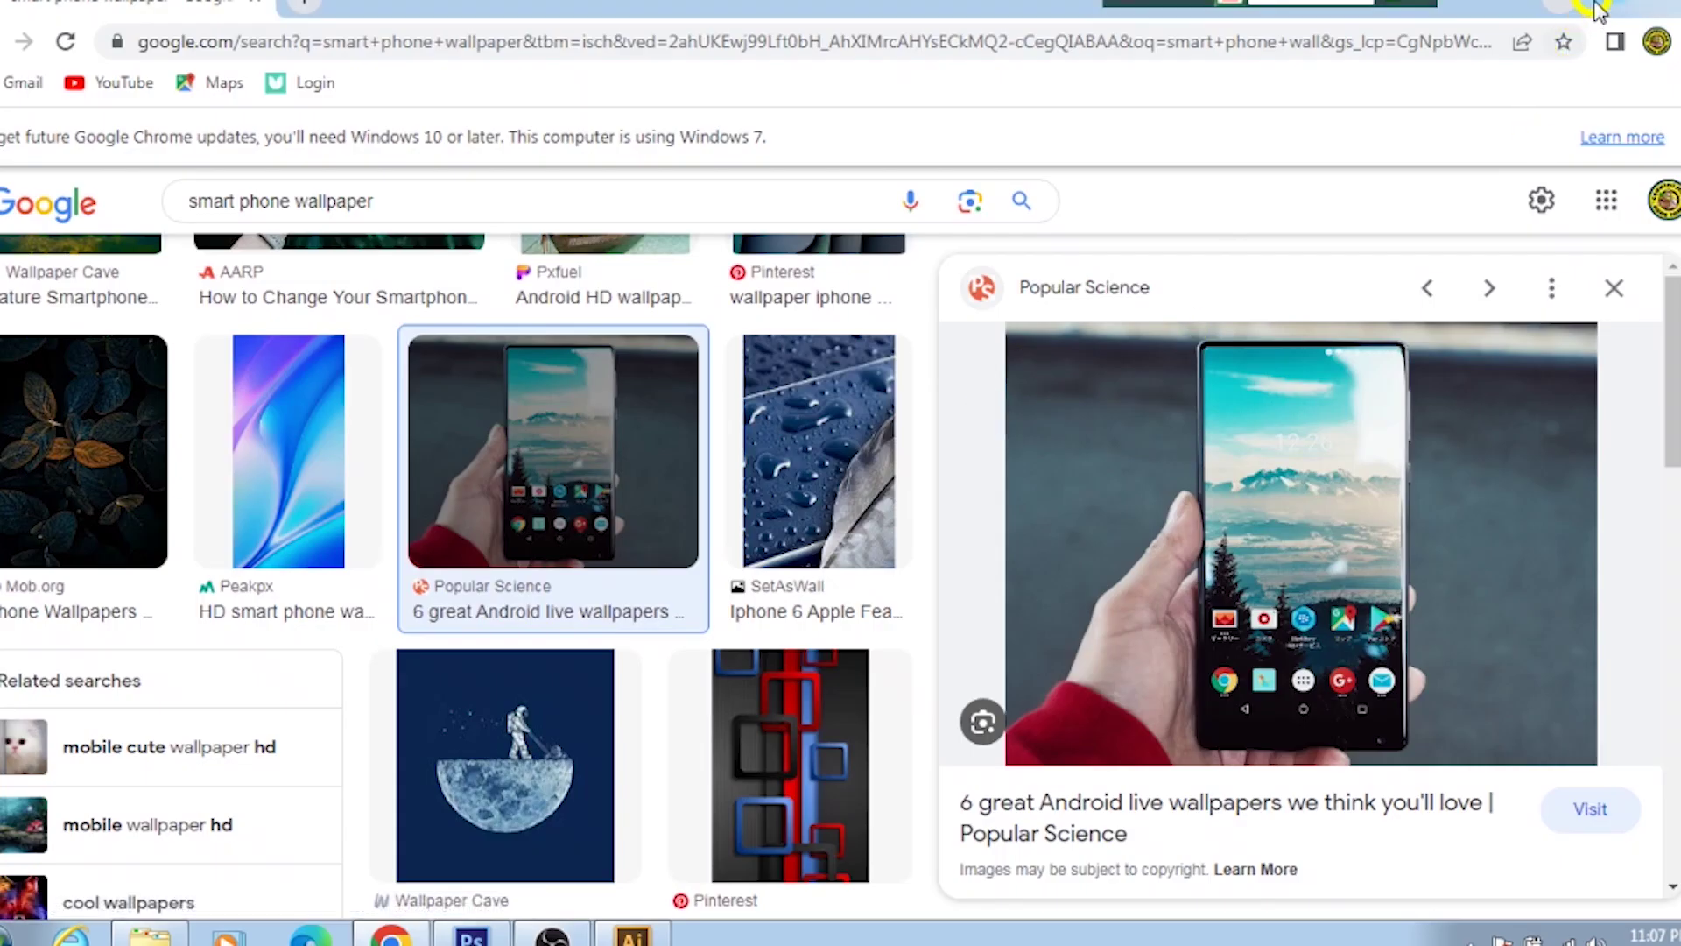
pyautogui.click(1602, 4)
pyautogui.click(530, 413)
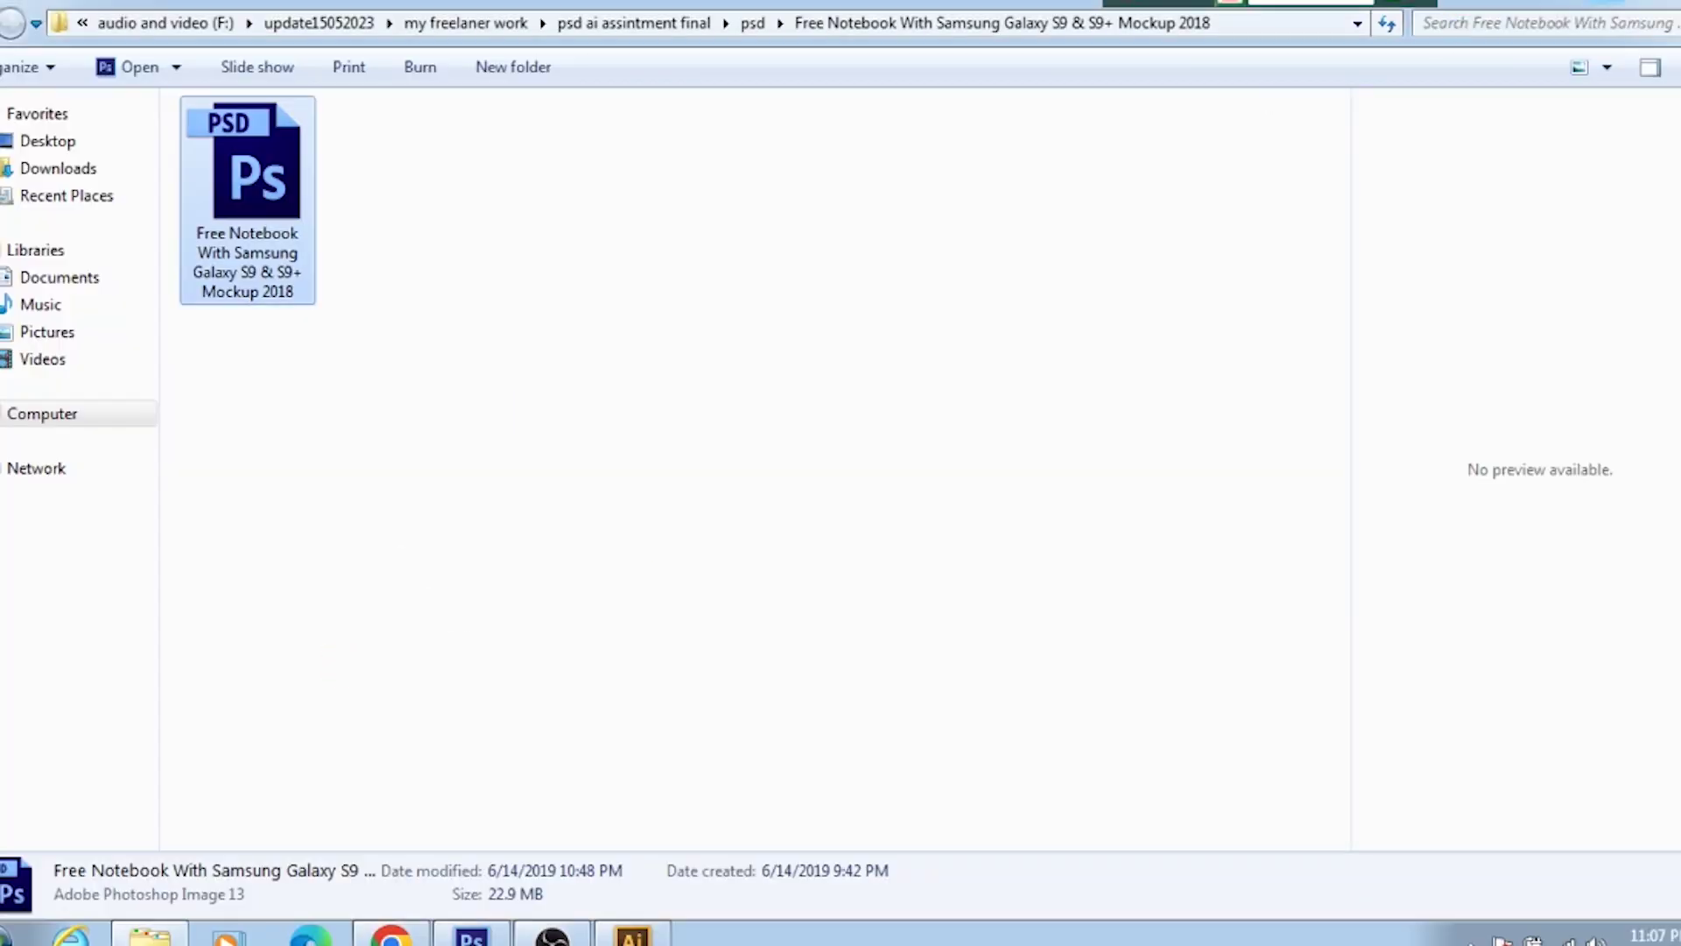
pyautogui.click(385, 623)
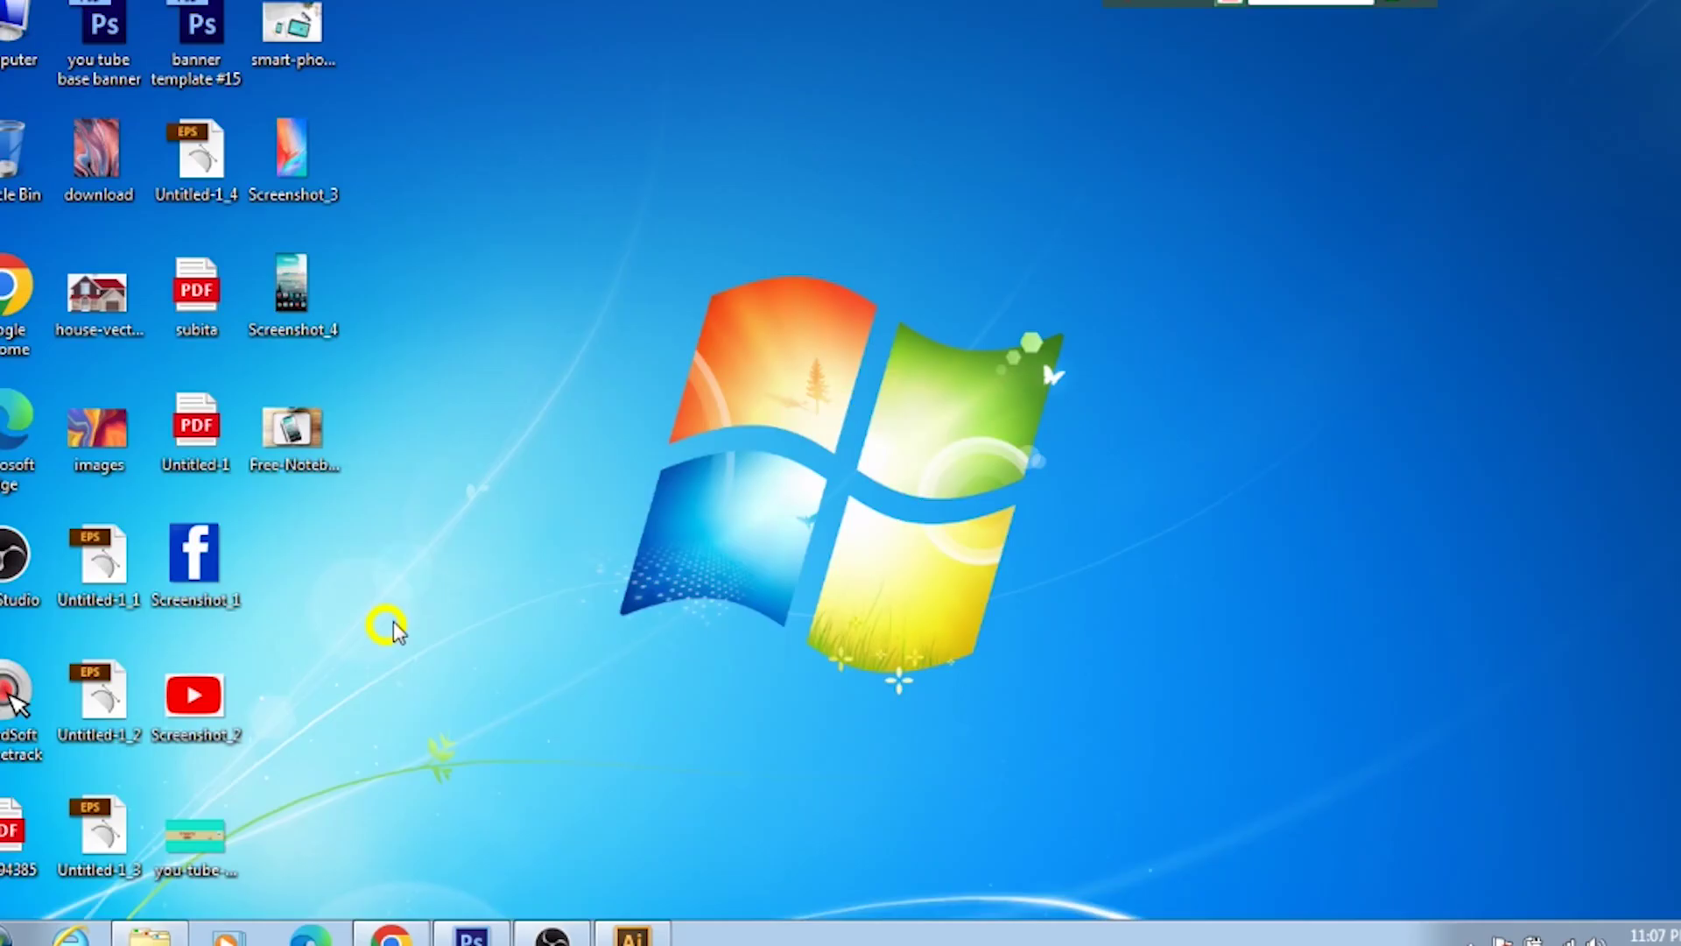
pyautogui.rightClick(310, 433)
pyautogui.moveTo(389, 591)
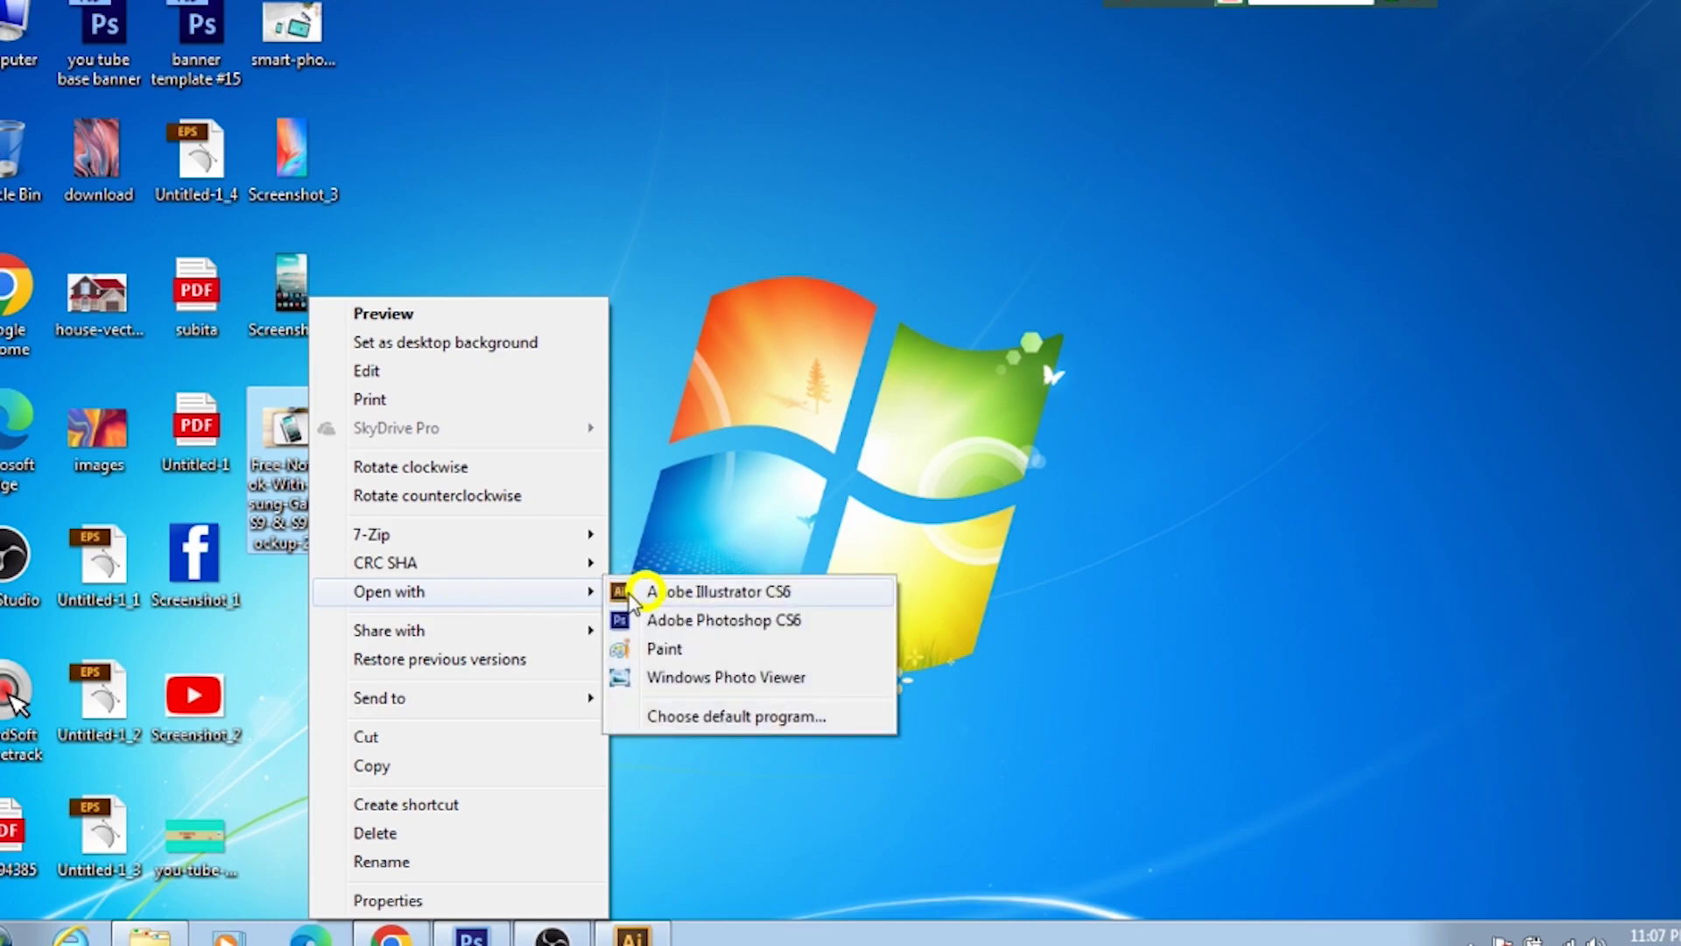
# Step: Open the exported mockup in Windows Photo Viewer and zoom in on the phone's mountain home screen
pyautogui.click(701, 677)
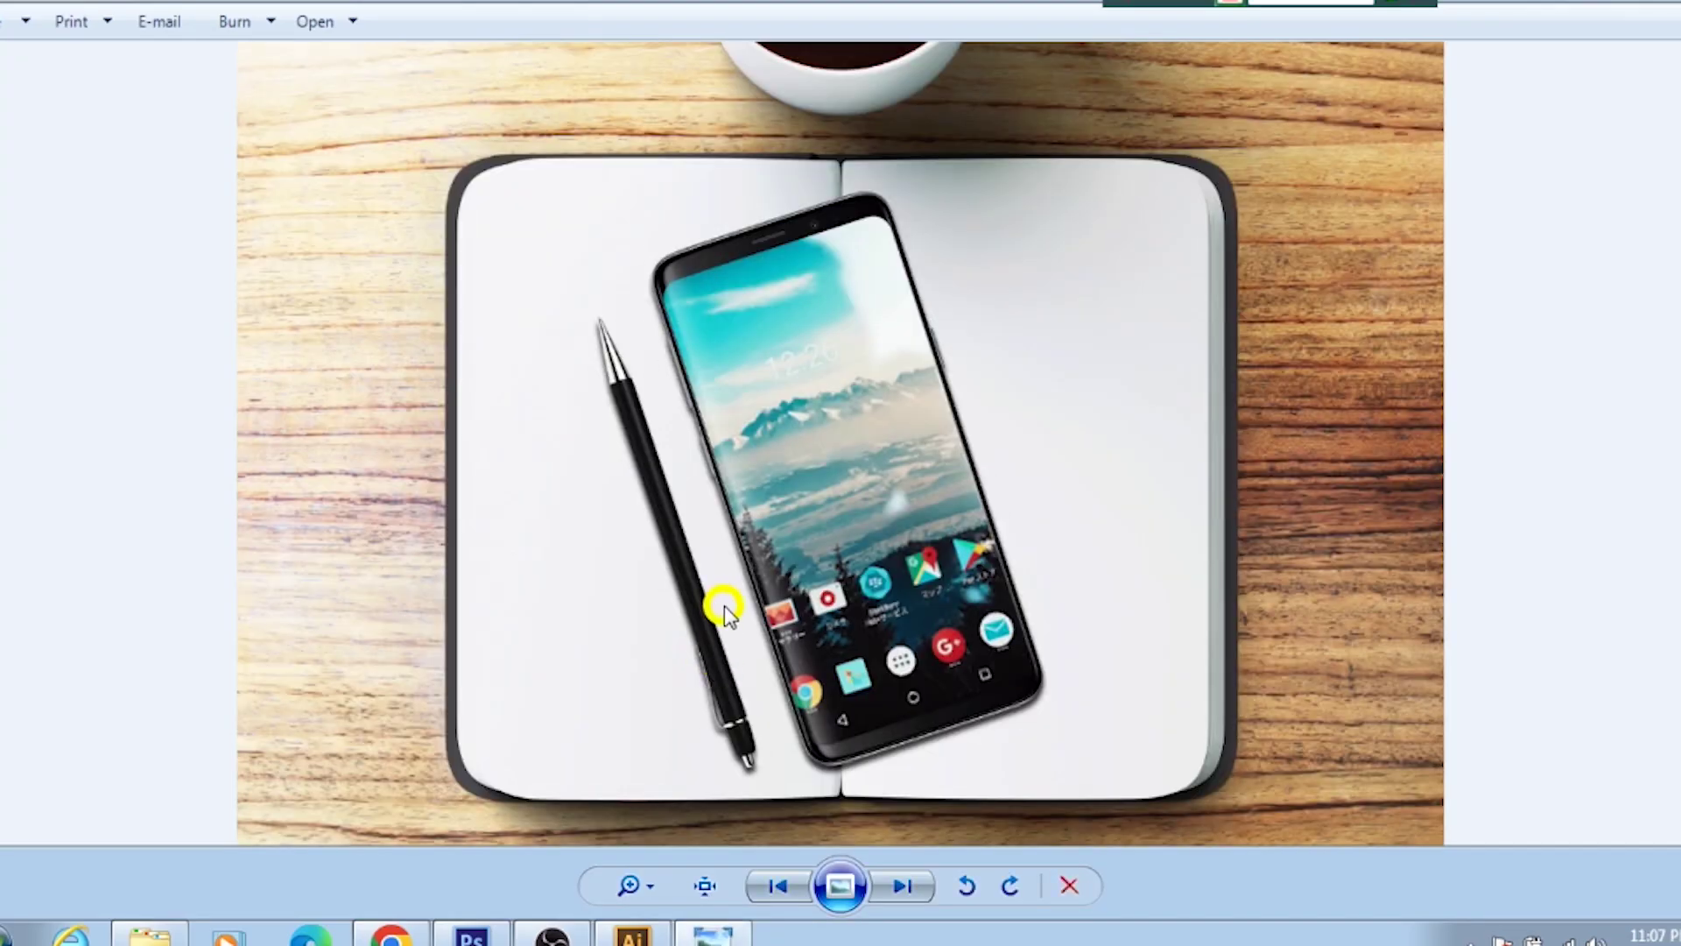
pyautogui.scroll(2, 762, 544)
pyautogui.scroll(2, 788, 476)
pyautogui.scroll(1, 799, 453)
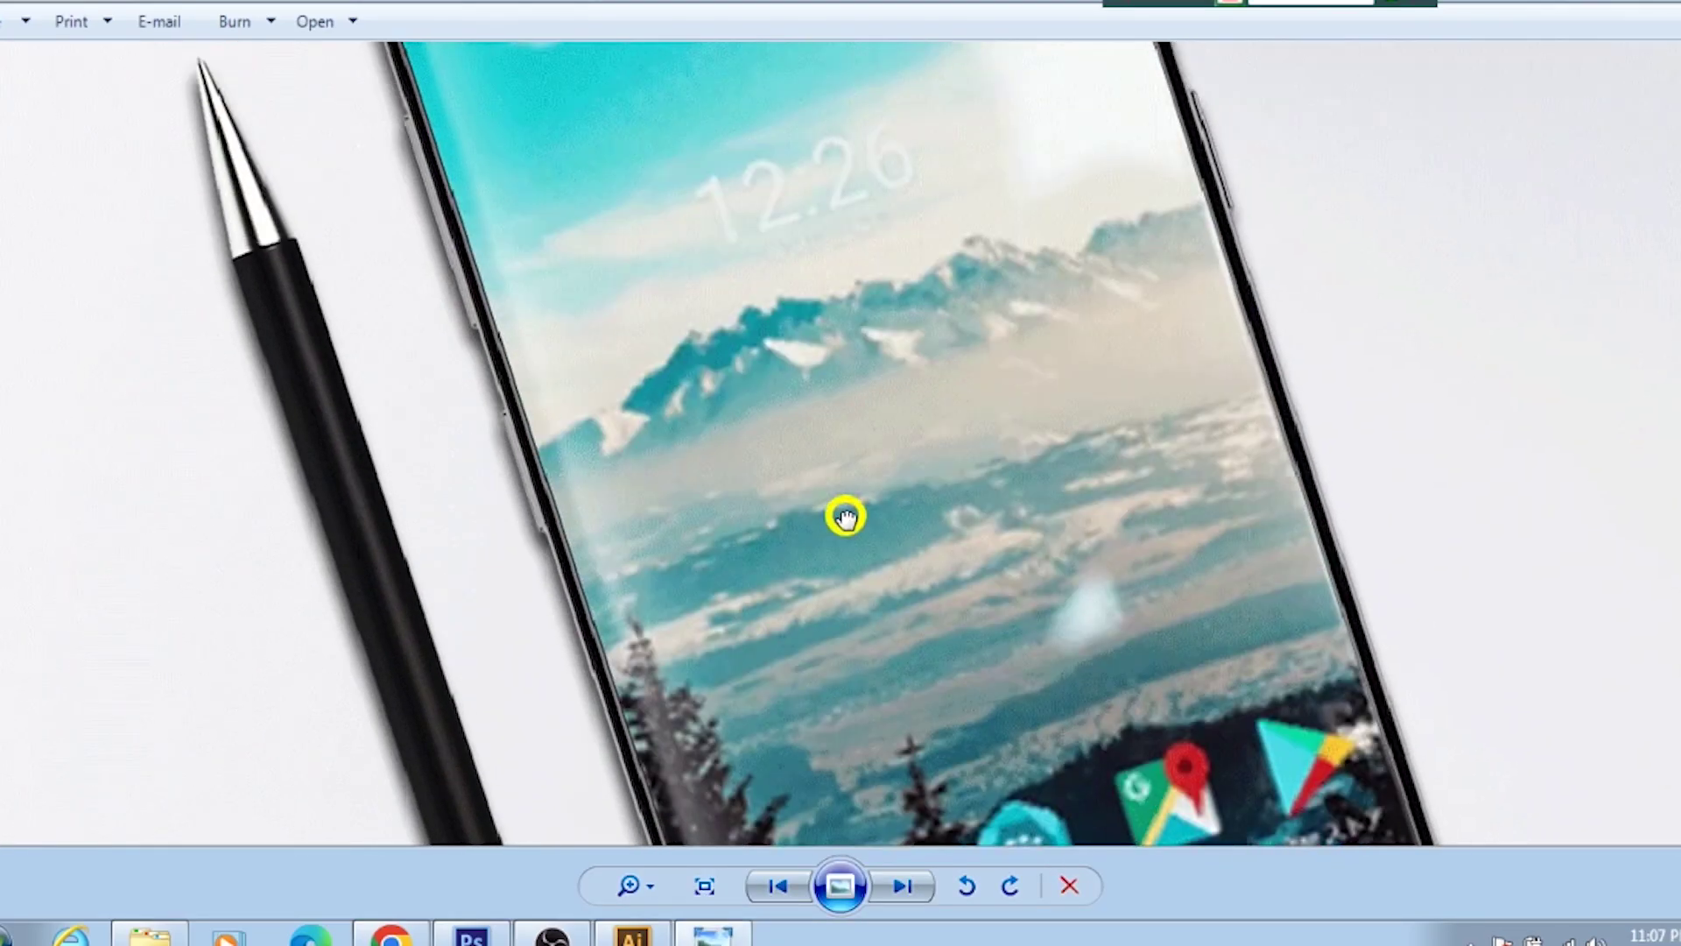
pyautogui.scroll(-3, 844, 516)
pyautogui.scroll(-1, 845, 518)
pyautogui.scroll(3, 845, 518)
pyautogui.scroll(2, 847, 525)
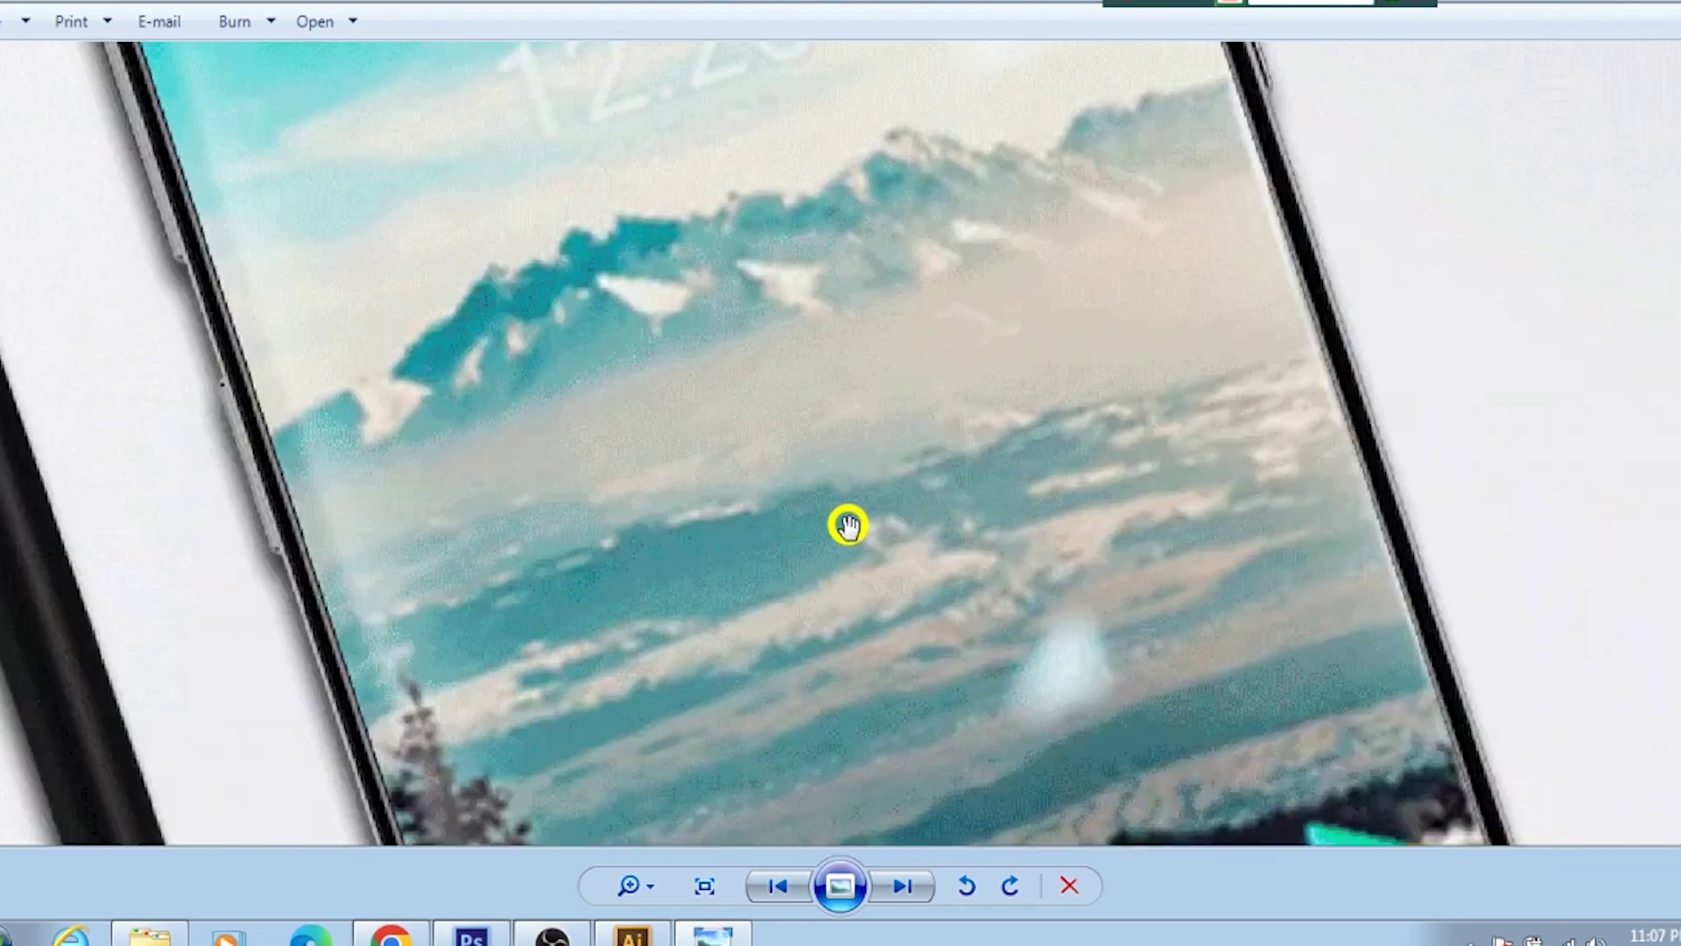
pyautogui.scroll(-2, 848, 525)
pyautogui.scroll(-2, 847, 525)
pyautogui.scroll(2, 847, 526)
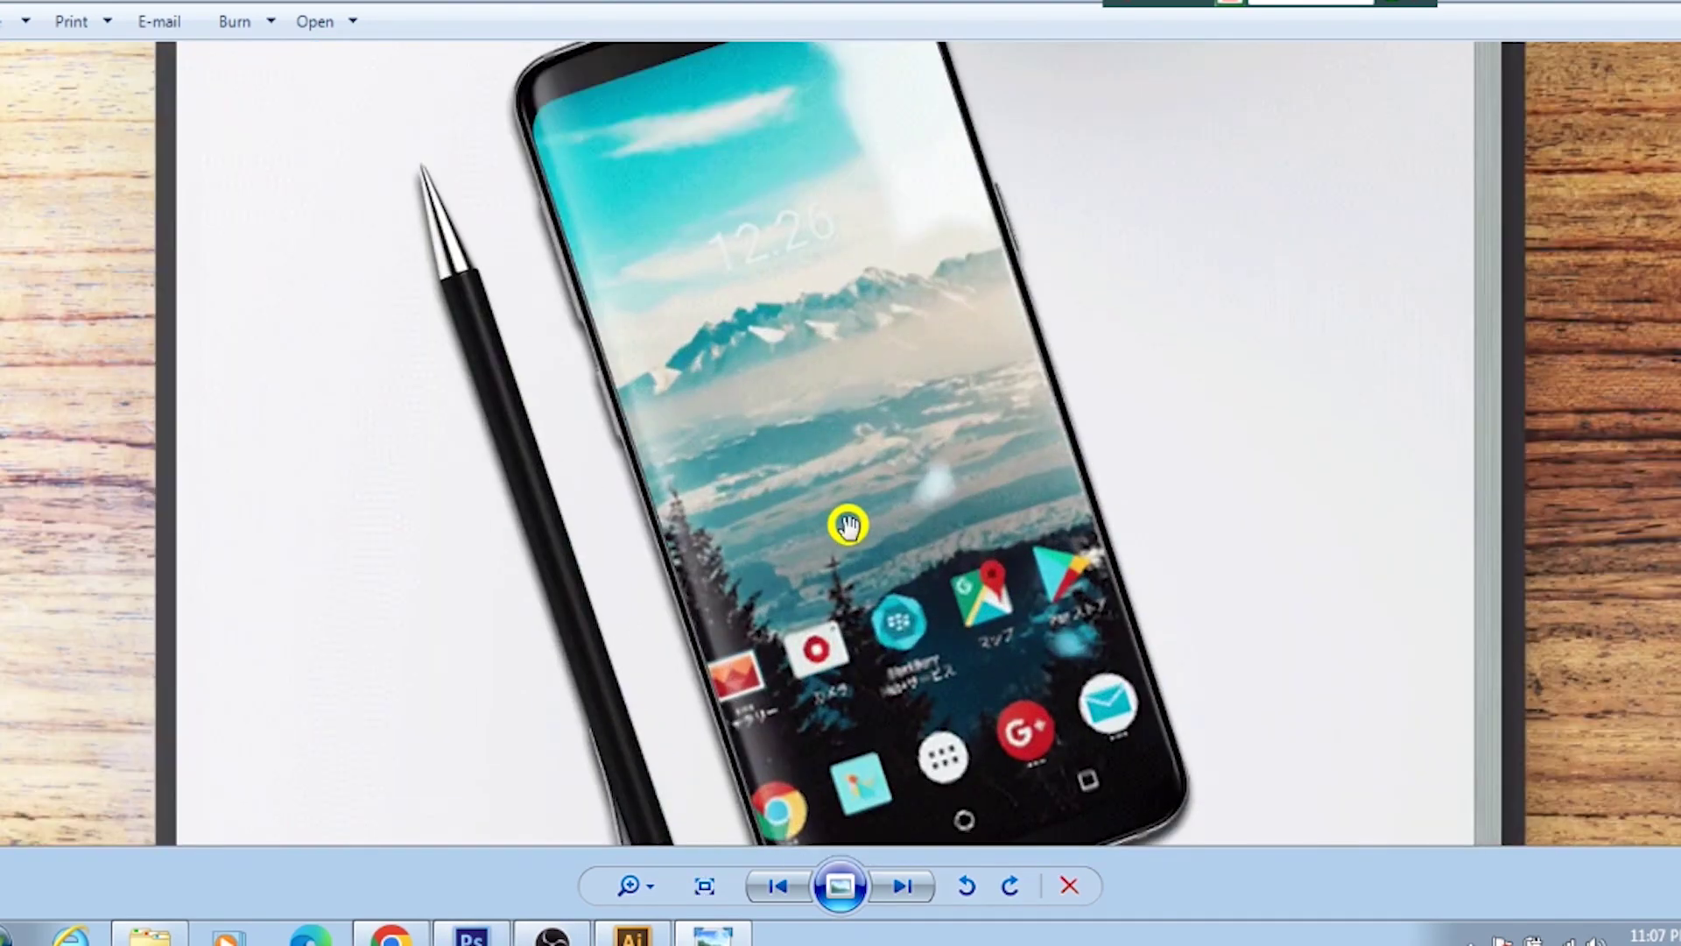